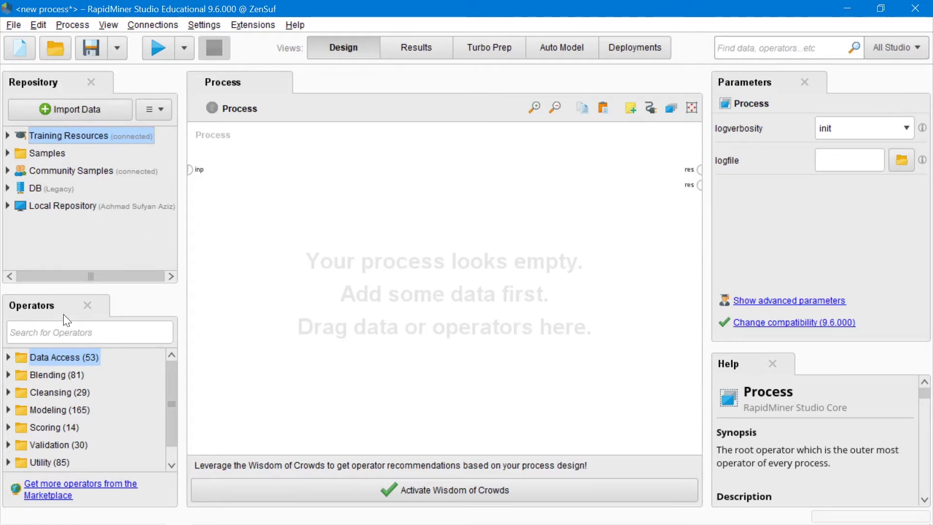
{"action": "left_click_drag", "start_coordinate": [63, 314], "coordinate": [823, 109]}
{"action": "mouse_move", "coordinate": [167, 204]}
{"action": "mouse_move", "coordinate": [926, 400]}
{"action": "left_mouse_down"}
{"action": "mouse_move", "coordinate": [926, 448]}
{"action": "mouse_move", "coordinate": [924, 396]}
{"action": "left_mouse_up"}
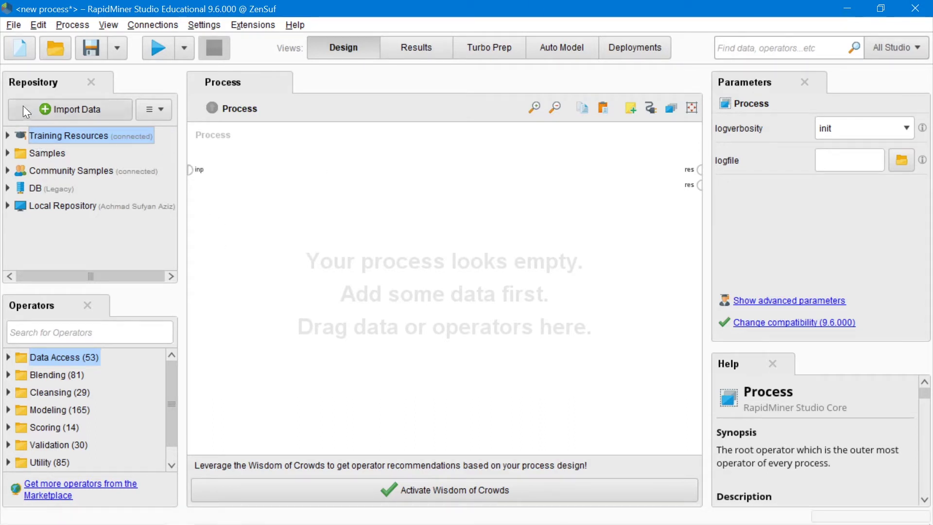
- Add the Titanic Training data set from the data folder of the Samples repository to the empty process
{"action": "left_click", "coordinate": [9, 153]}
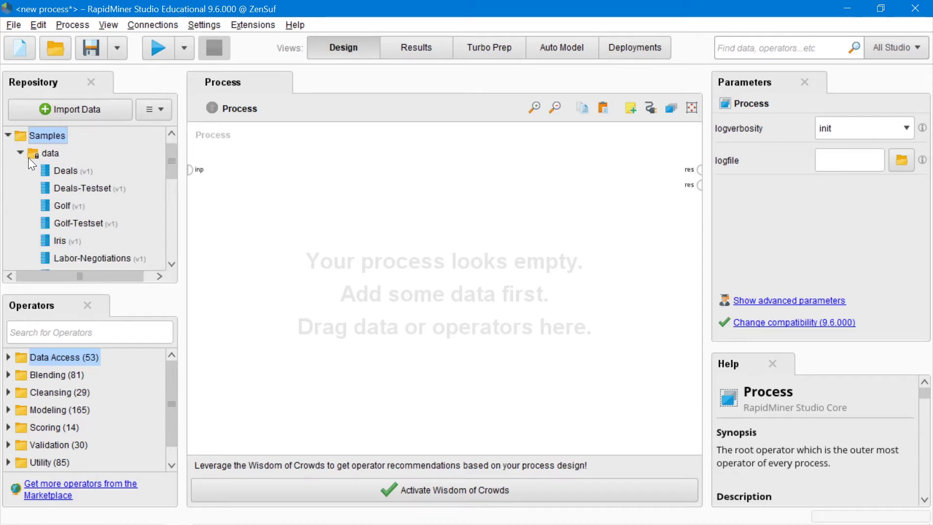
{"action": "left_click", "coordinate": [21, 153]}
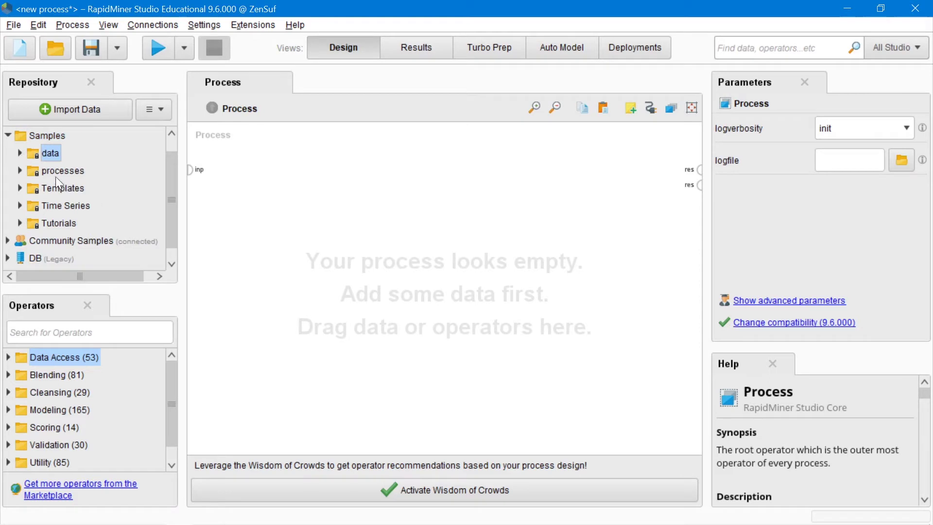
{"action": "left_click", "coordinate": [22, 153]}
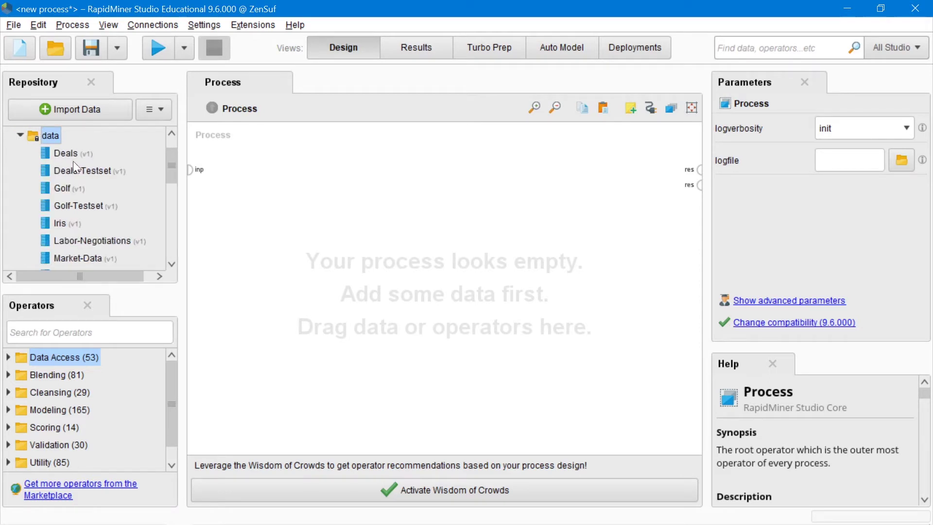
{"action": "left_click_drag", "start_coordinate": [168, 172], "coordinate": [174, 195]}
{"action": "left_click_drag", "start_coordinate": [172, 200], "coordinate": [172, 205]}
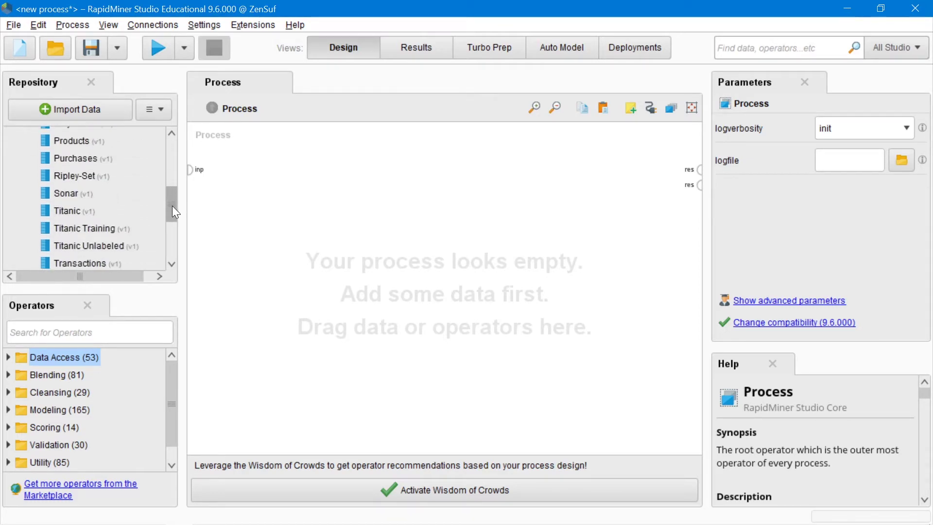
{"action": "left_click_drag", "start_coordinate": [106, 224], "coordinate": [302, 188]}
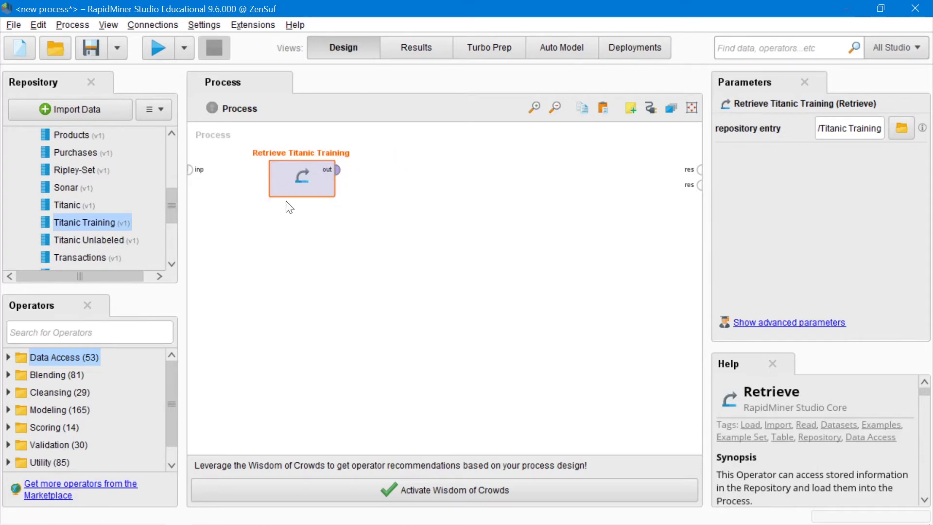
{"action": "left_click", "coordinate": [340, 209]}
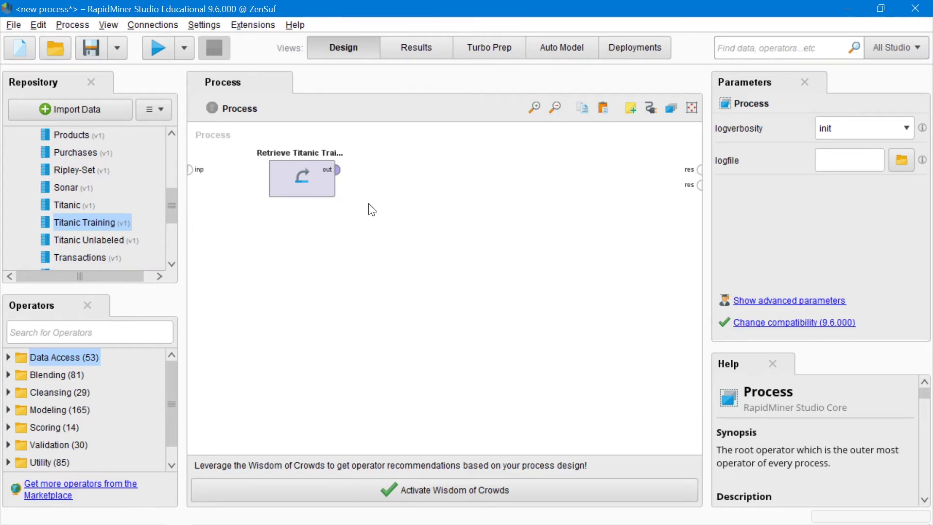
- Connect the output of Retrieve Titanic Training to the first result port of the process and run the process
{"action": "left_click", "coordinate": [296, 185]}
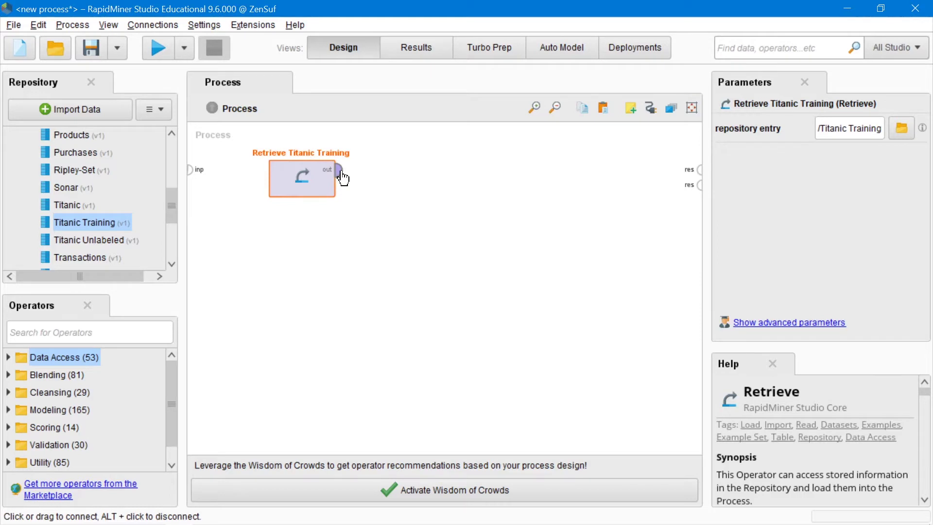
{"action": "left_click", "coordinate": [337, 223]}
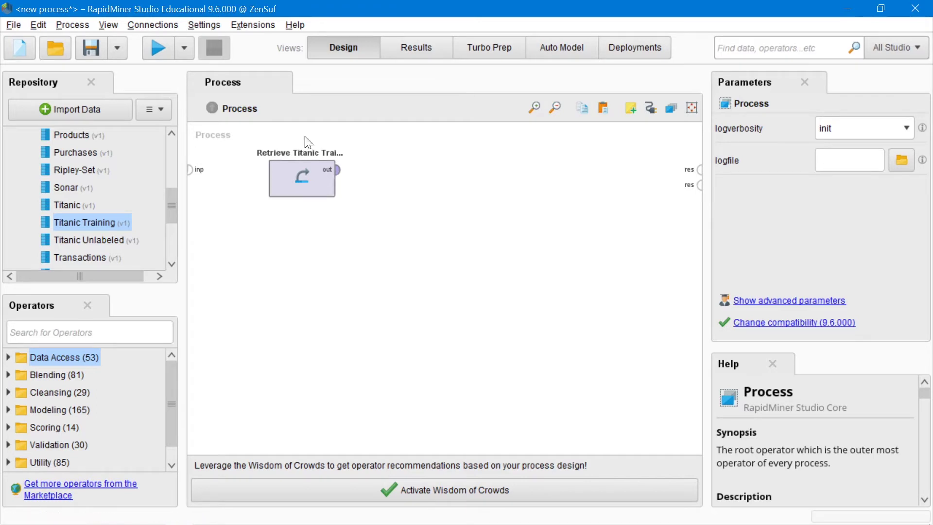
{"action": "left_click_drag", "start_coordinate": [339, 171], "coordinate": [689, 174]}
{"action": "left_click", "coordinate": [698, 171]}
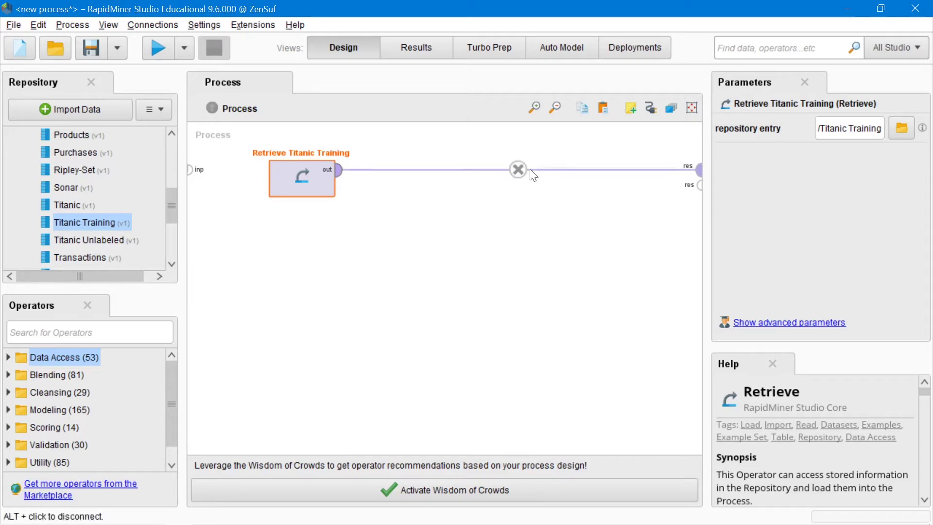
{"action": "left_click", "coordinate": [555, 273]}
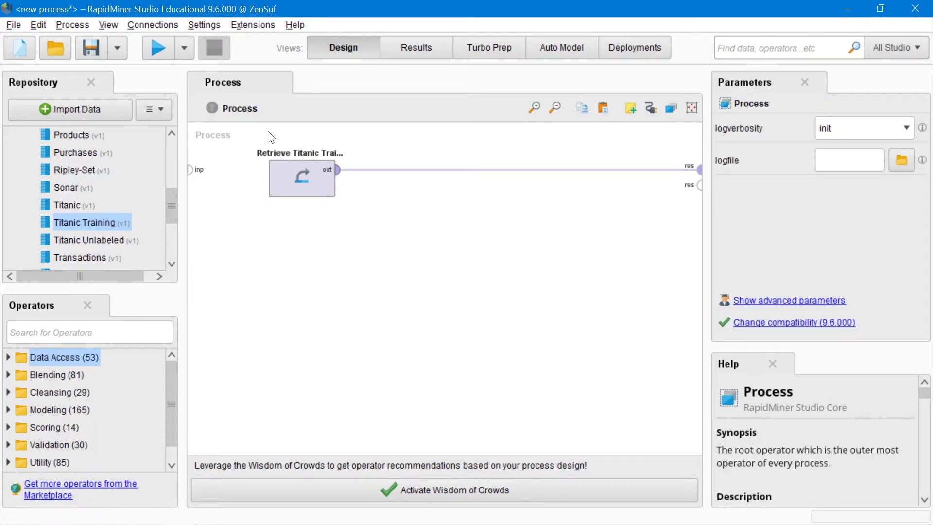
{"action": "left_click", "coordinate": [156, 45]}
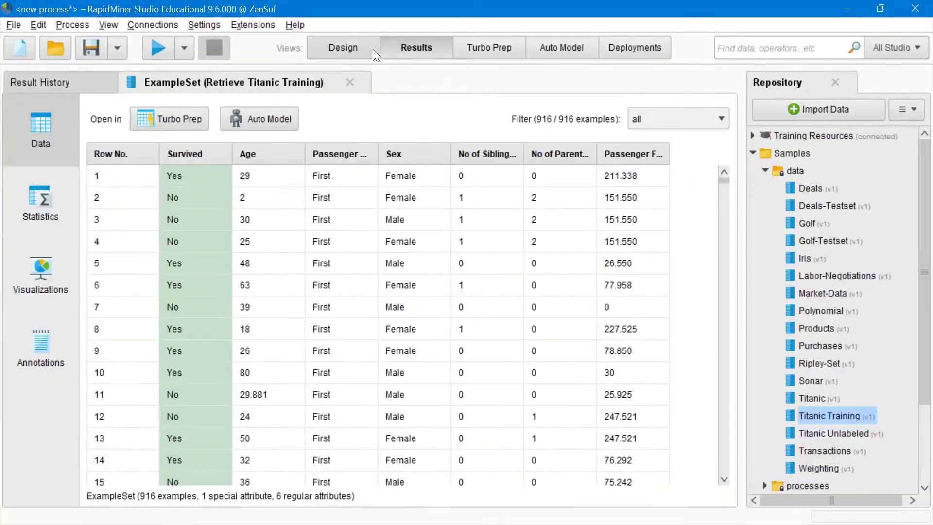
- Switch between the process design and the results, and look through the Titanic Training example set from first to last row
{"action": "left_click", "coordinate": [346, 48]}
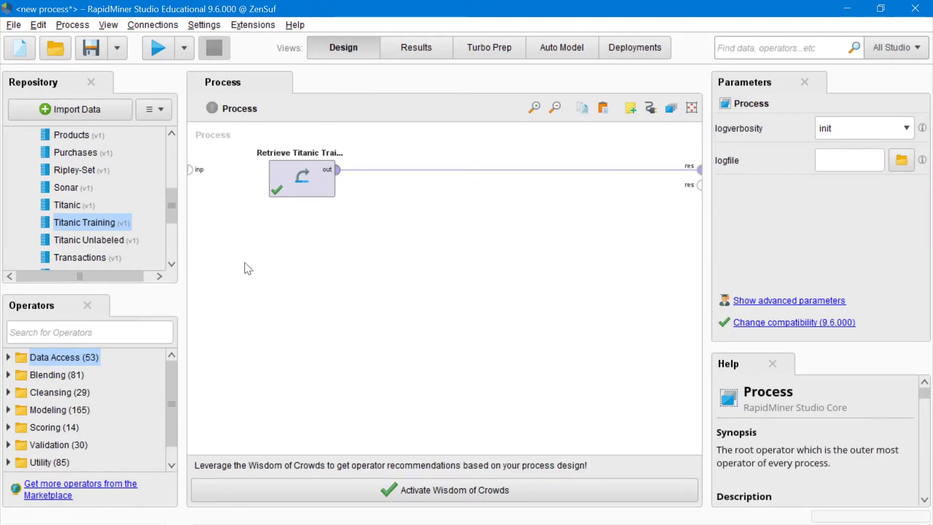
{"action": "left_click", "coordinate": [420, 50]}
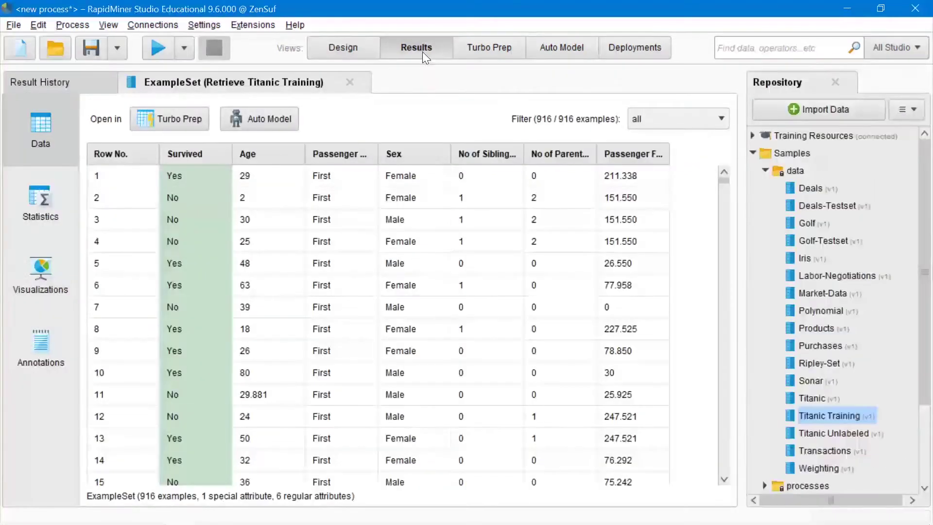
{"action": "mouse_move", "coordinate": [725, 182]}
{"action": "left_mouse_down"}
{"action": "mouse_move", "coordinate": [722, 474]}
{"action": "mouse_move", "coordinate": [719, 179]}
{"action": "left_mouse_up"}
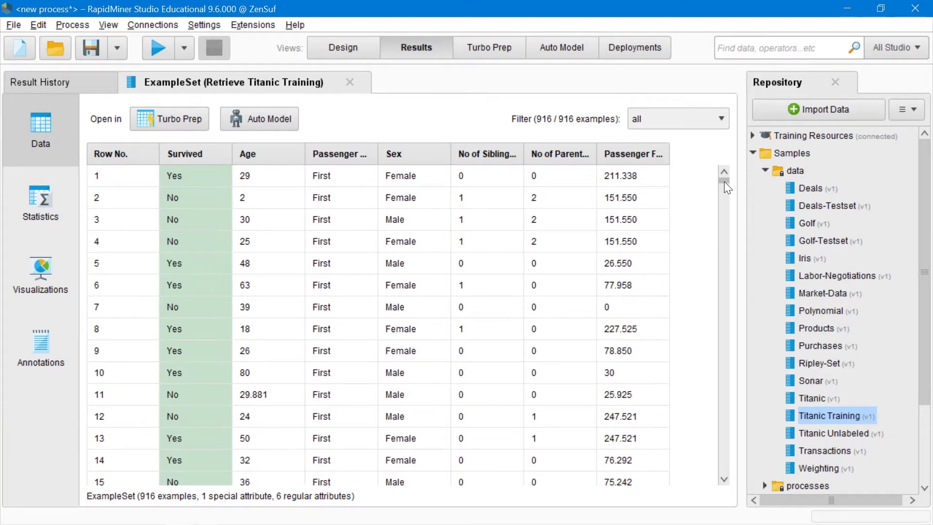
{"action": "mouse_move", "coordinate": [724, 182]}
{"action": "left_mouse_down"}
{"action": "mouse_move", "coordinate": [722, 474]}
{"action": "mouse_move", "coordinate": [713, 254]}
{"action": "mouse_move", "coordinate": [725, 176]}
{"action": "left_mouse_up"}
{"action": "left_click_drag", "start_coordinate": [724, 182], "coordinate": [718, 470]}
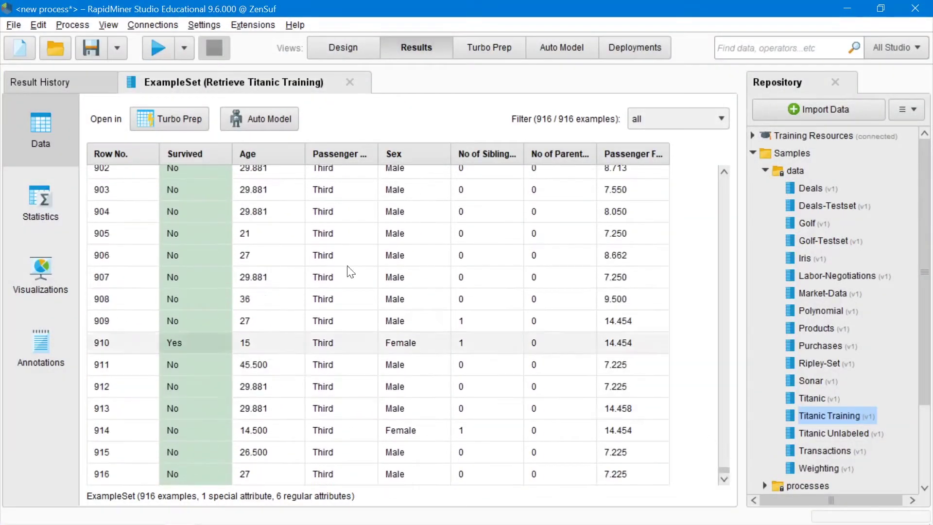
{"action": "left_click_drag", "start_coordinate": [720, 474], "coordinate": [721, 177]}
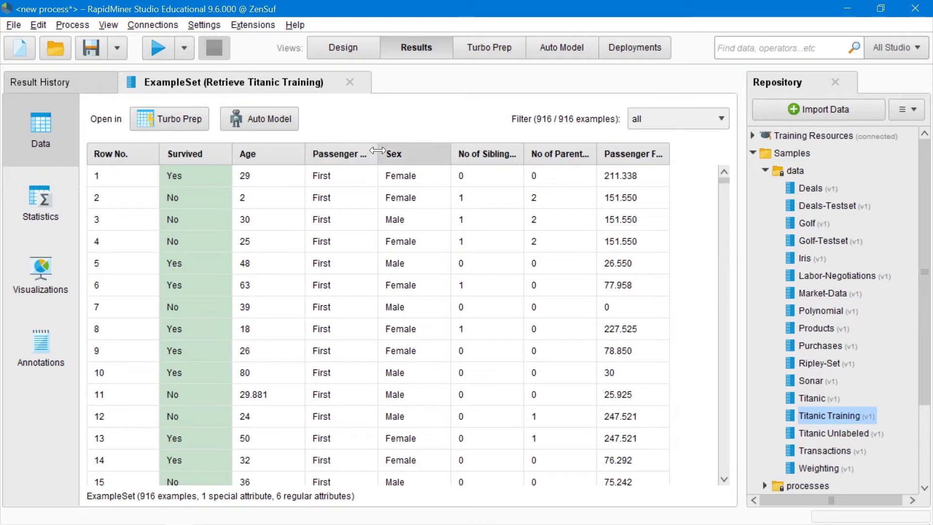
- Widen the Passenger Class column of the example set so that its full heading fits
{"action": "left_click_drag", "start_coordinate": [375, 151], "coordinate": [399, 151]}
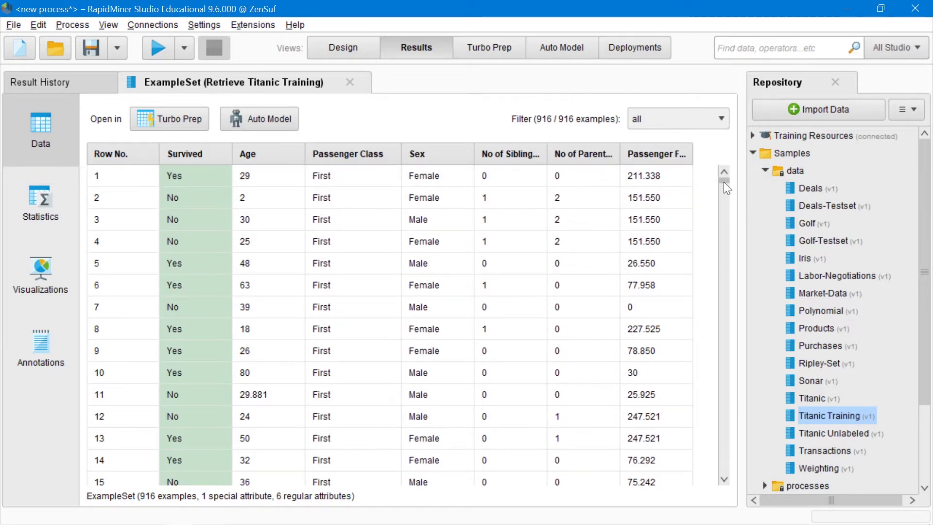
{"action": "mouse_move", "coordinate": [724, 182]}
{"action": "left_mouse_down"}
{"action": "mouse_move", "coordinate": [724, 463]}
{"action": "mouse_move", "coordinate": [727, 185]}
{"action": "left_mouse_up"}
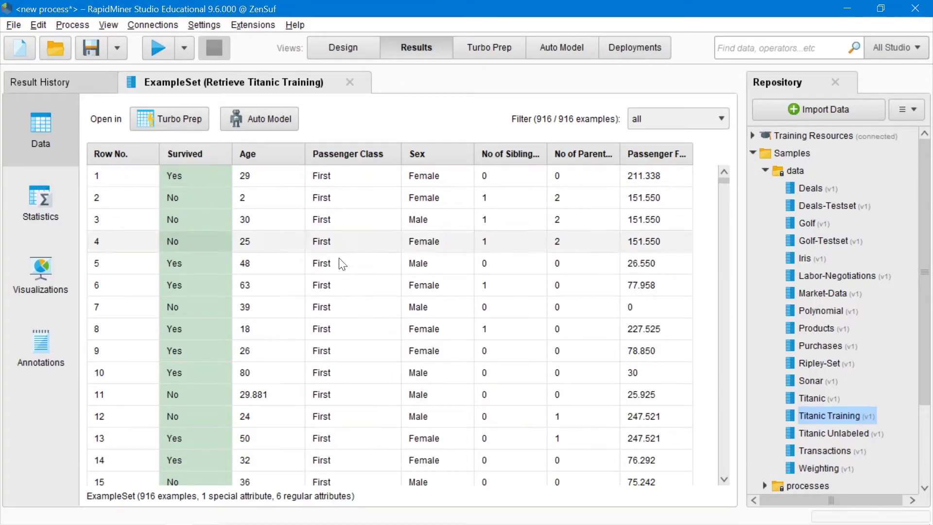
{"action": "mouse_move", "coordinate": [729, 191]}
{"action": "left_mouse_down"}
{"action": "mouse_move", "coordinate": [723, 229]}
{"action": "mouse_move", "coordinate": [714, 208]}
{"action": "mouse_move", "coordinate": [722, 173]}
{"action": "mouse_move", "coordinate": [729, 459]}
{"action": "mouse_move", "coordinate": [729, 173]}
{"action": "left_mouse_up"}
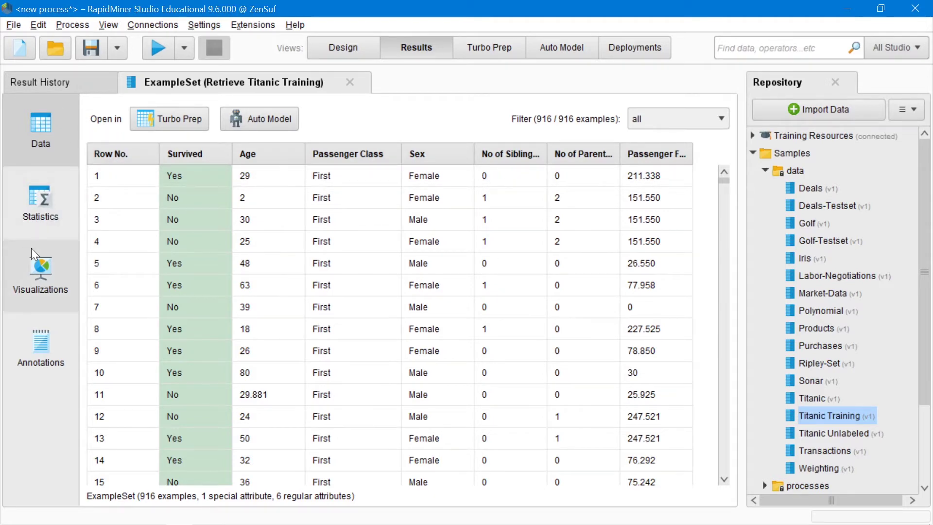
- View the attribute statistics briefly, and browse the first rows of the example set's data table again
{"action": "left_click", "coordinate": [37, 201]}
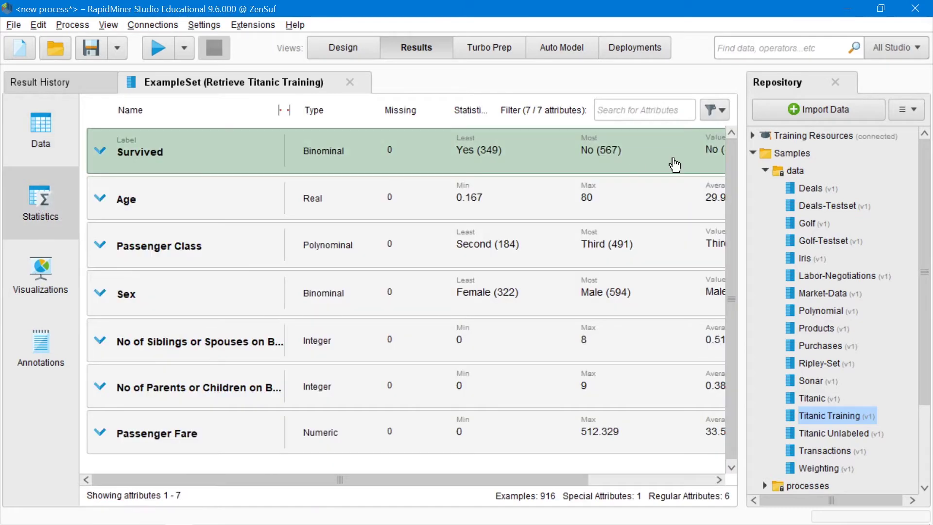
{"action": "left_click", "coordinate": [41, 166]}
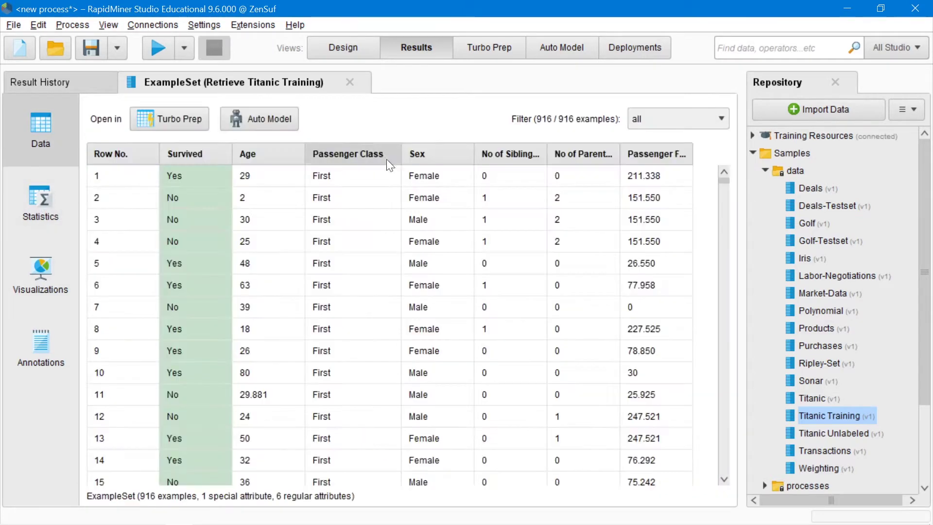
{"action": "left_click", "coordinate": [725, 187]}
{"action": "left_click", "coordinate": [725, 212]}
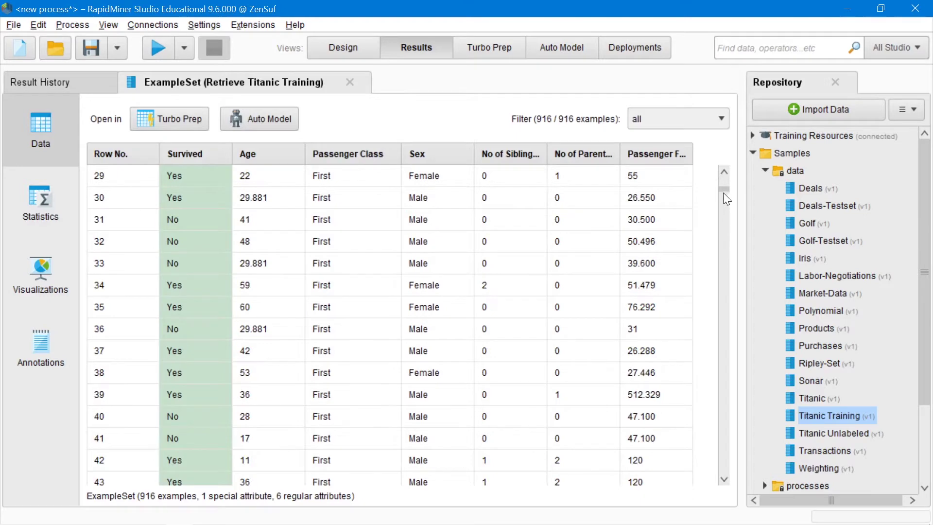
{"action": "scroll", "coordinate": [729, 311], "scroll_direction": "down", "scroll_amount": 14}
{"action": "left_click_drag", "start_coordinate": [724, 203], "coordinate": [718, 168]}
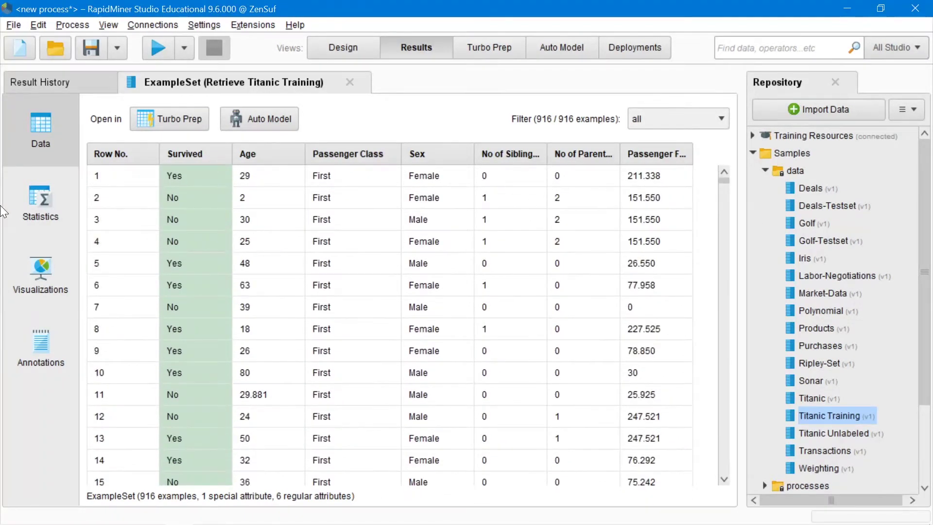
- Show the attribute statistics, expand Passenger Class, and examine its bar chart along with the least, most and value counts
{"action": "left_click", "coordinate": [13, 194]}
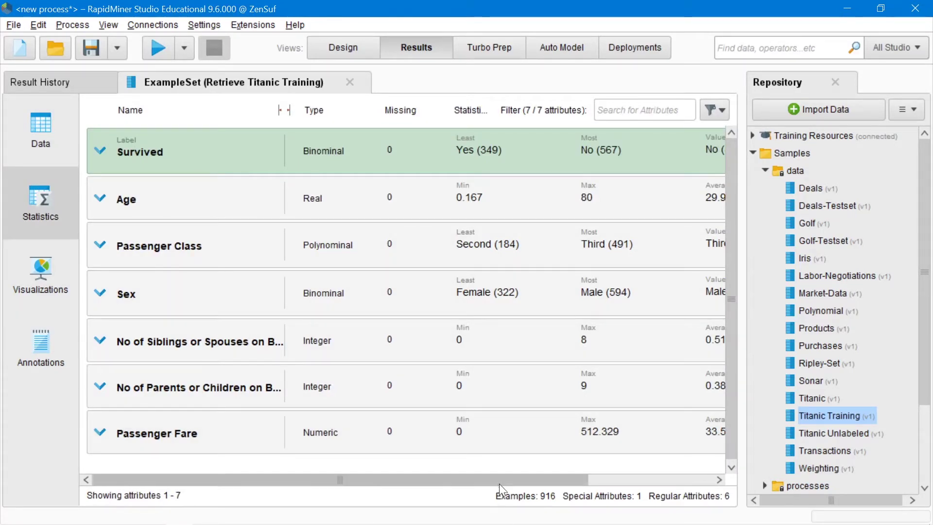
{"action": "left_click_drag", "start_coordinate": [499, 480], "coordinate": [378, 460]}
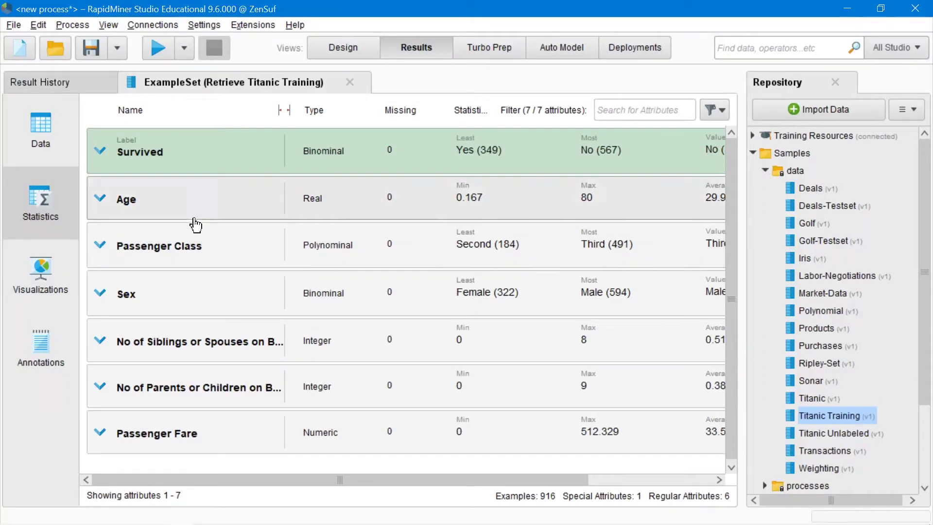
{"action": "left_click", "coordinate": [109, 250]}
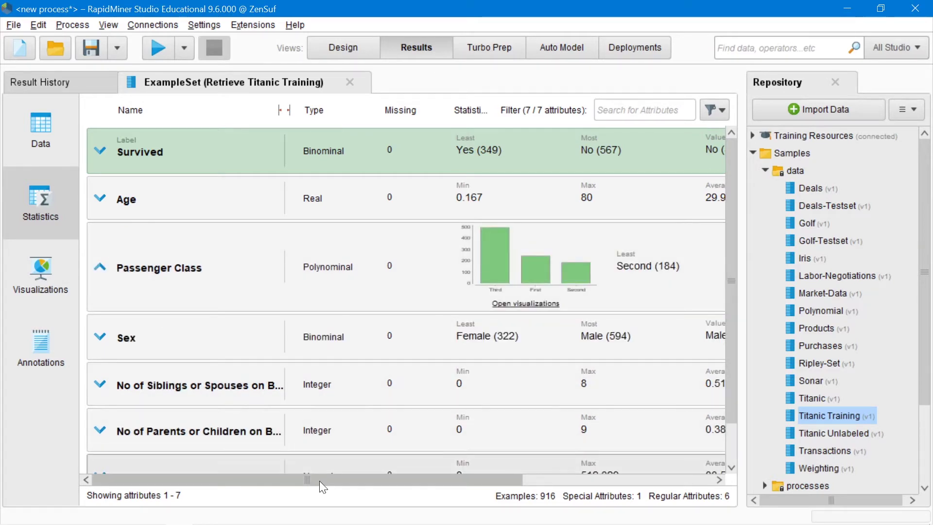
{"action": "left_click_drag", "start_coordinate": [320, 480], "coordinate": [512, 476]}
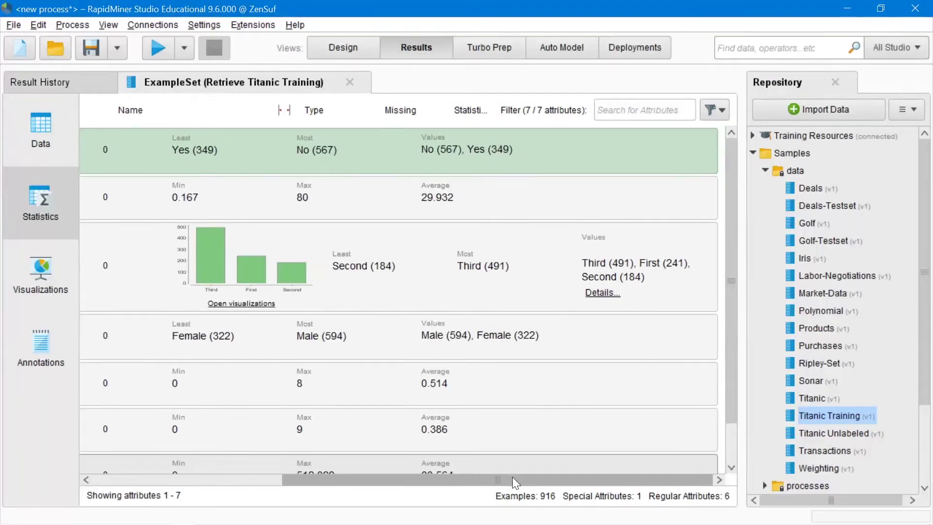
{"action": "left_click_drag", "start_coordinate": [451, 481], "coordinate": [141, 444]}
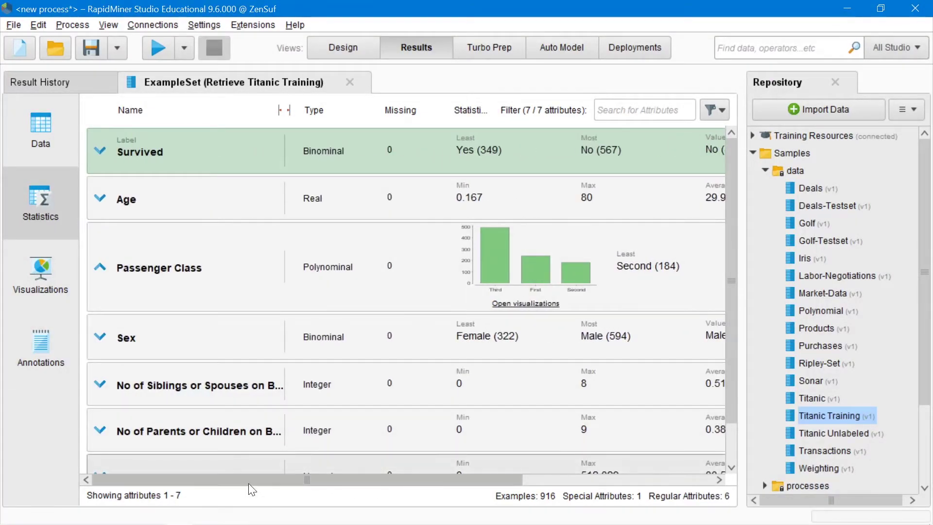
{"action": "left_click_drag", "start_coordinate": [249, 483], "coordinate": [444, 493]}
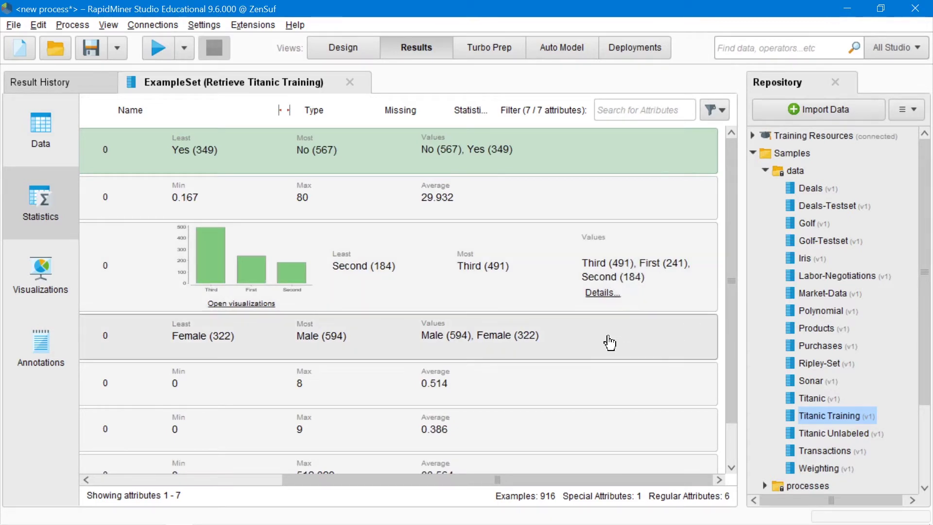
{"action": "left_click_drag", "start_coordinate": [486, 480], "coordinate": [298, 479]}
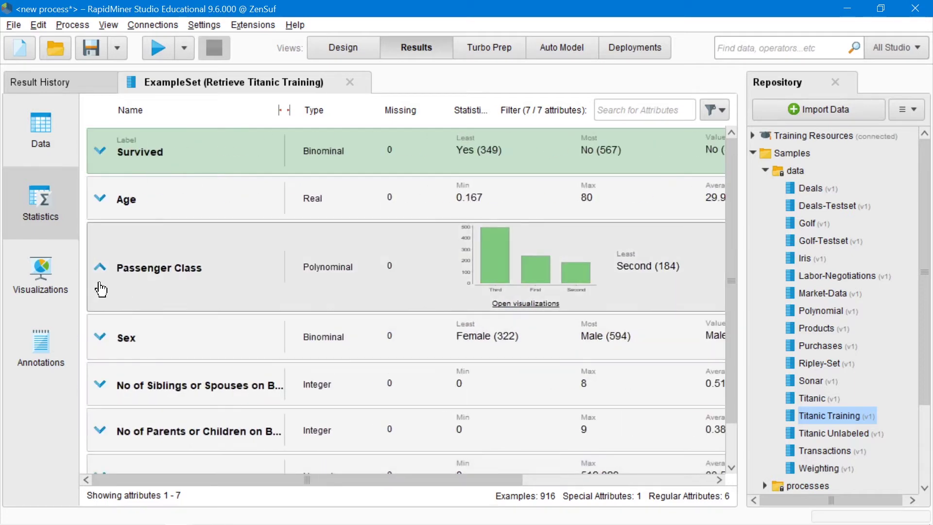
- Collapse the Passenger Class details and review the statistics overview of all attributes
{"action": "left_click", "coordinate": [100, 269]}
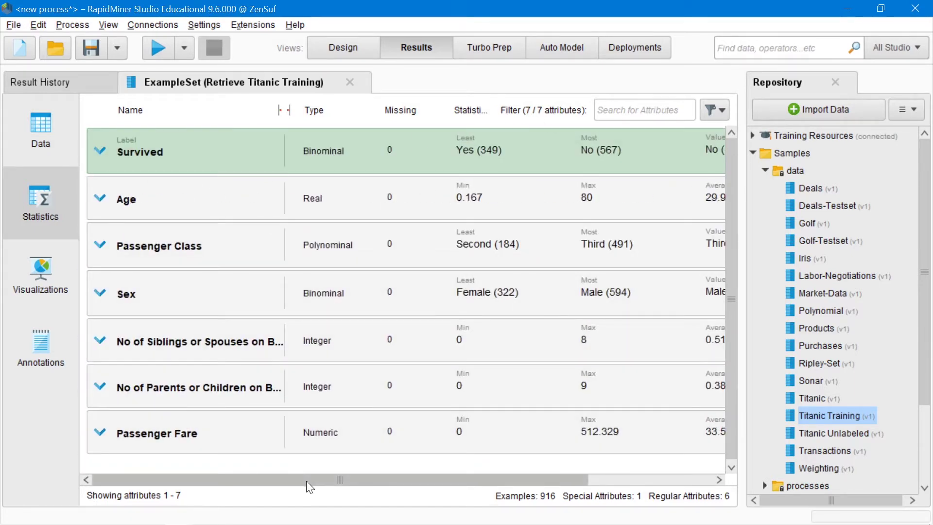
{"action": "left_click_drag", "start_coordinate": [306, 480], "coordinate": [287, 476]}
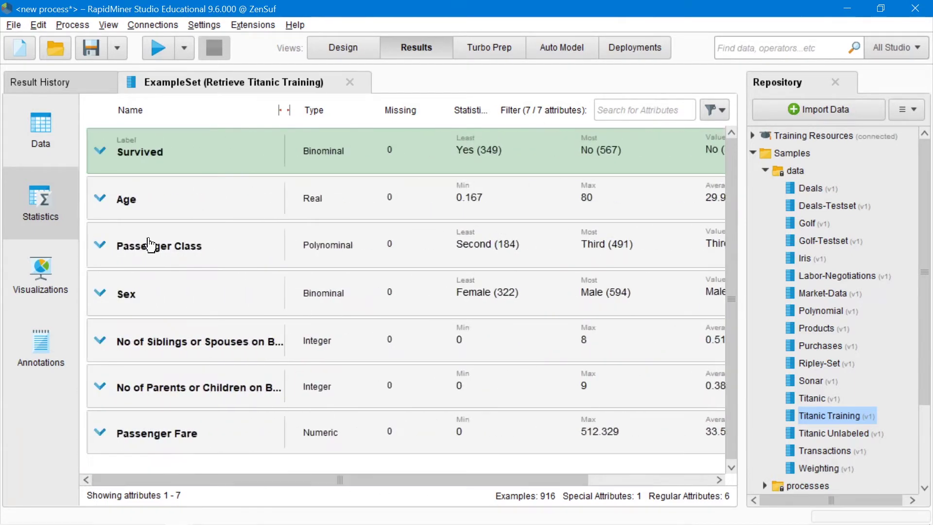
{"action": "left_click", "coordinate": [39, 125]}
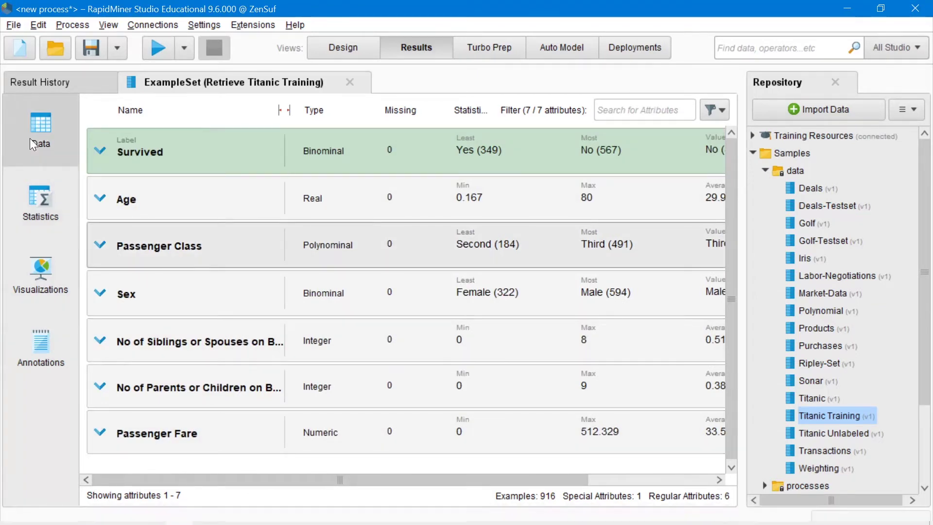
{"action": "left_click", "coordinate": [41, 199]}
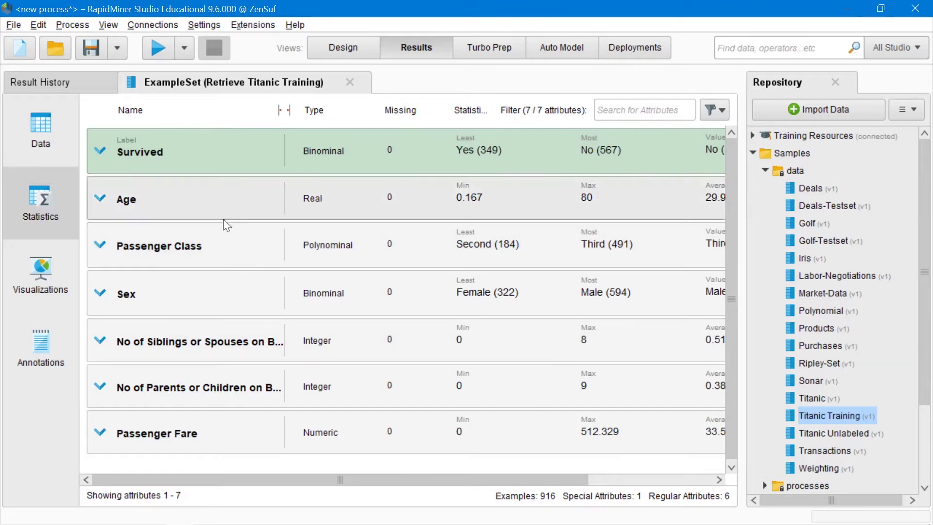
- Expand the Sex attribute in the statistics, examine its bar chart, and collapse its details again
{"action": "mouse_move", "coordinate": [235, 480]}
{"action": "left_mouse_down"}
{"action": "mouse_move", "coordinate": [405, 477]}
{"action": "mouse_move", "coordinate": [245, 476]}
{"action": "left_mouse_up"}
{"action": "left_click", "coordinate": [108, 292]}
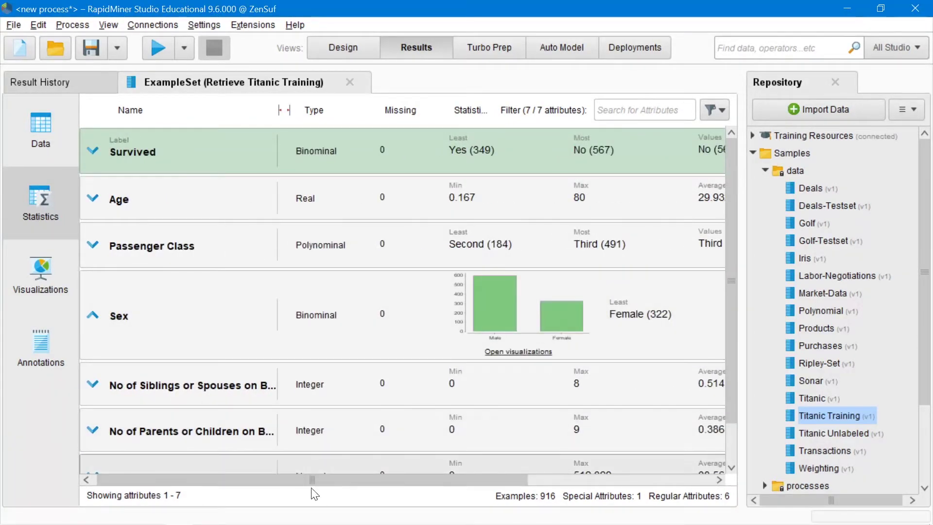
{"action": "left_click_drag", "start_coordinate": [340, 478], "coordinate": [387, 480]}
{"action": "left_click", "coordinate": [99, 316]}
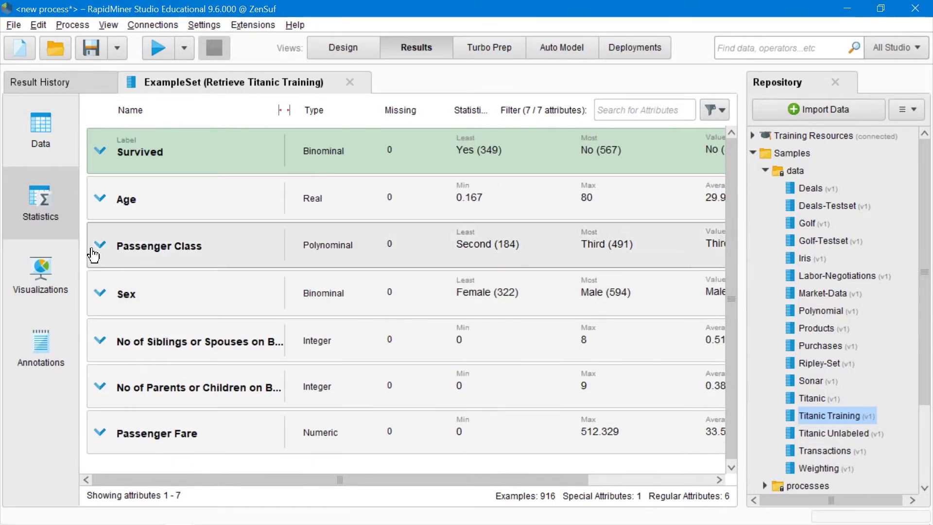
- Expand Passenger Class in the statistics and examine its bar chart together with the least, most and value counts
{"action": "left_click", "coordinate": [100, 245]}
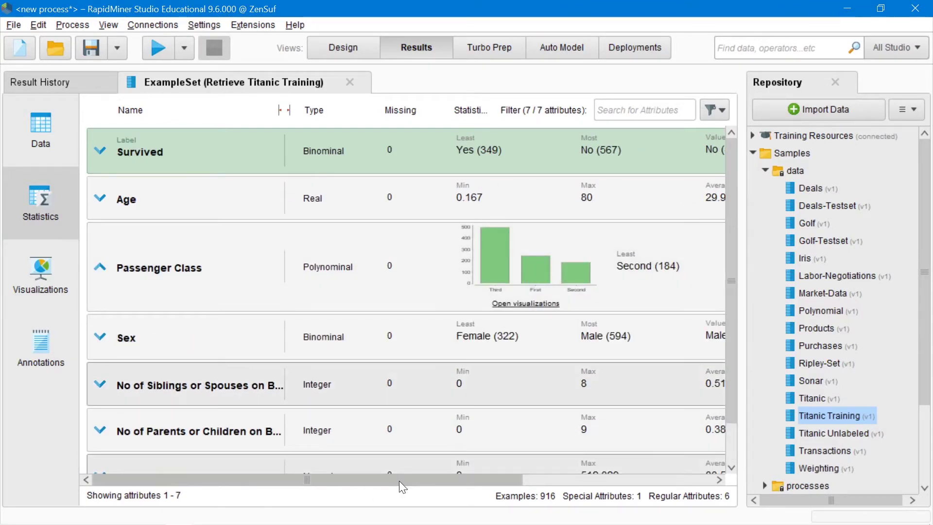
{"action": "left_click_drag", "start_coordinate": [395, 480], "coordinate": [540, 480]}
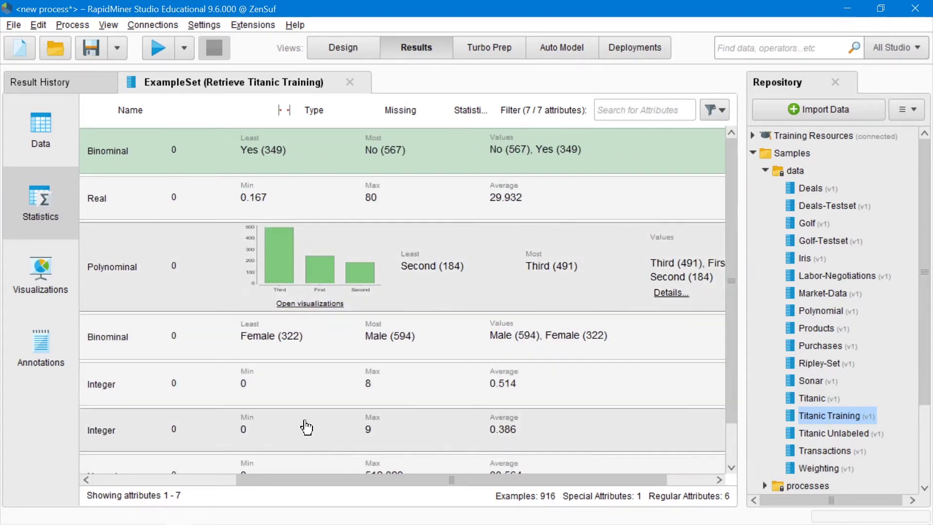
{"action": "left_click_drag", "start_coordinate": [297, 480], "coordinate": [495, 474]}
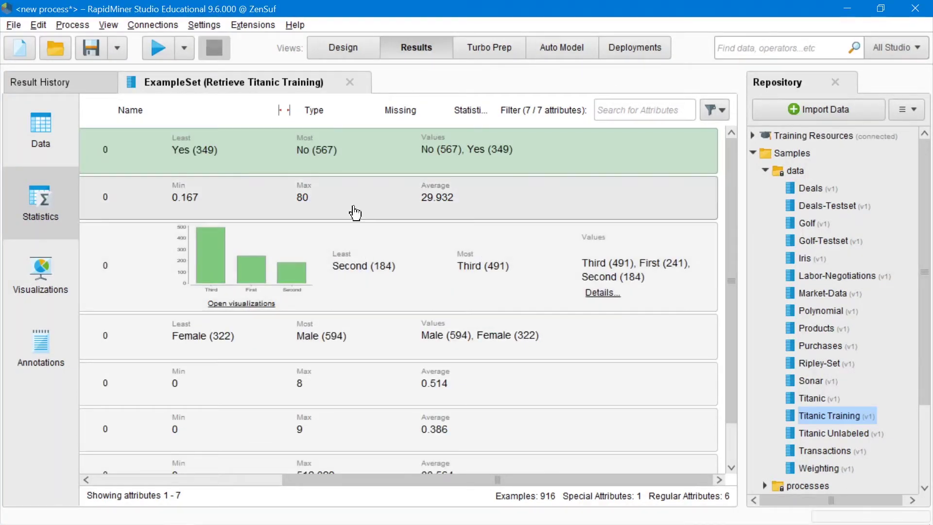
{"action": "left_click_drag", "start_coordinate": [355, 483], "coordinate": [246, 294]}
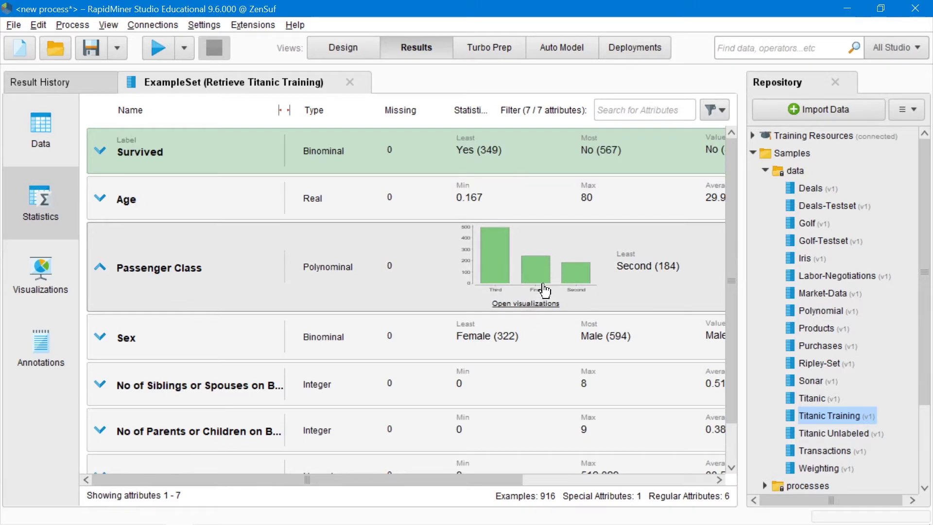
{"action": "left_click_drag", "start_coordinate": [409, 483], "coordinate": [555, 455]}
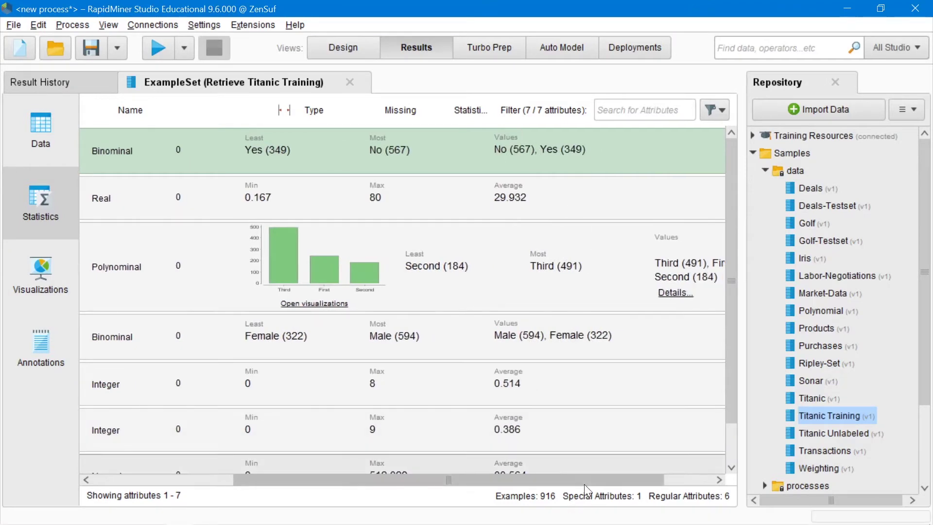
{"action": "left_click_drag", "start_coordinate": [585, 483], "coordinate": [397, 474]}
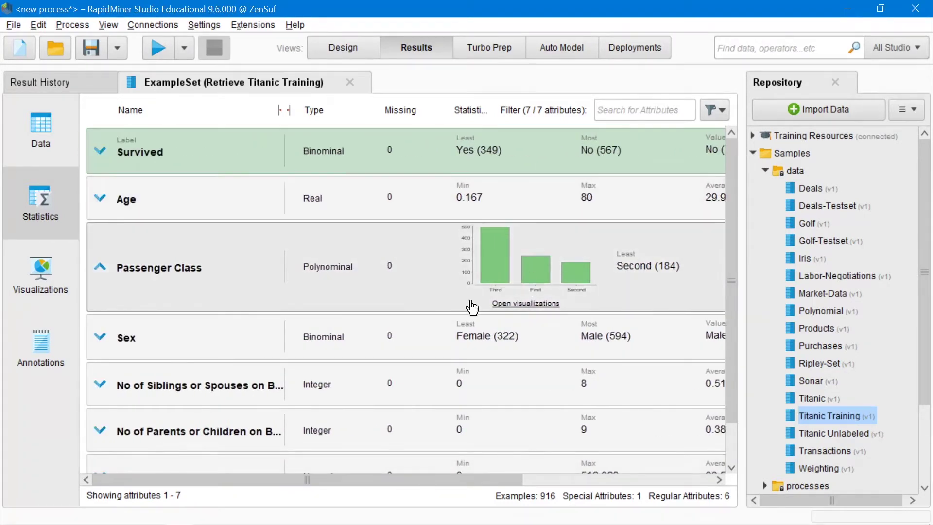
{"action": "left_click_drag", "start_coordinate": [436, 478], "coordinate": [527, 485]}
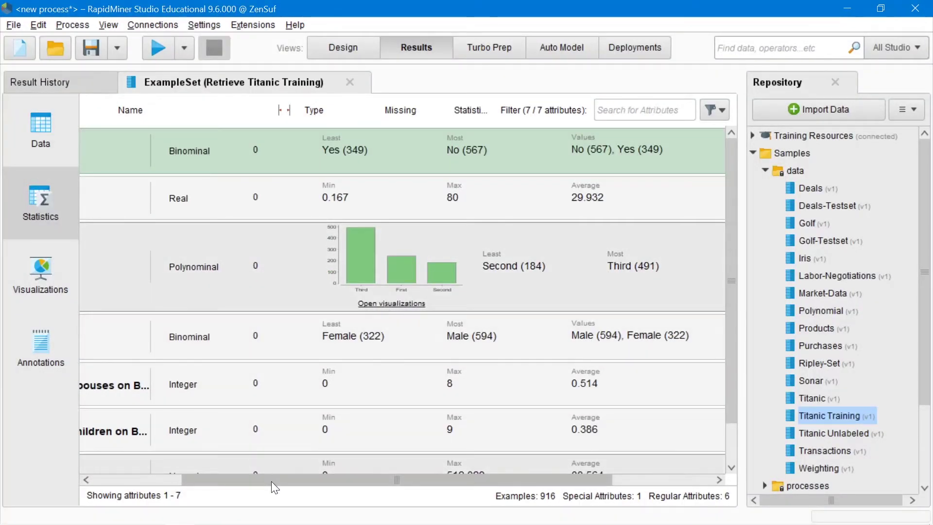
{"action": "left_click_drag", "start_coordinate": [271, 481], "coordinate": [68, 481]}
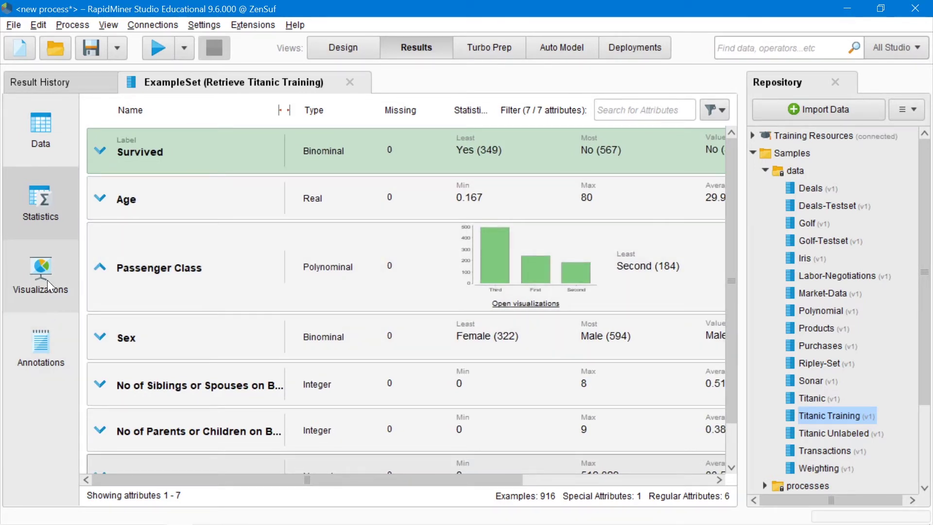
- Show the example set's visualization and look through the available chart types, keeping Scatter as the plot type
{"action": "left_click", "coordinate": [46, 274]}
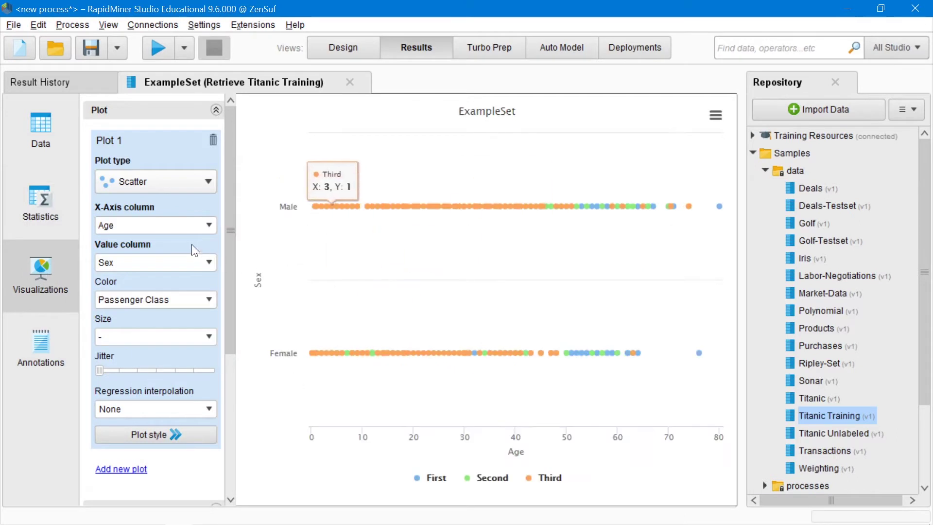
{"action": "left_click", "coordinate": [162, 181]}
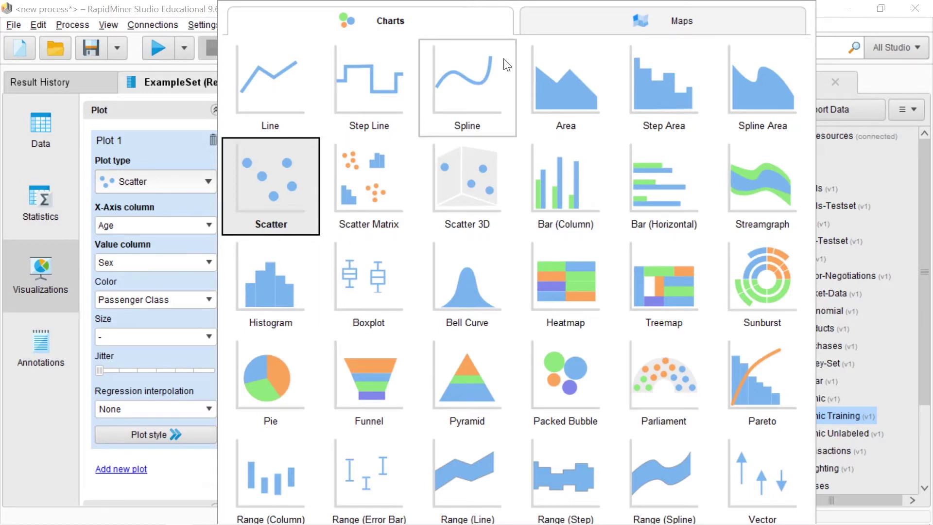
{"action": "left_click", "coordinate": [544, 22]}
{"action": "left_click", "coordinate": [365, 192]}
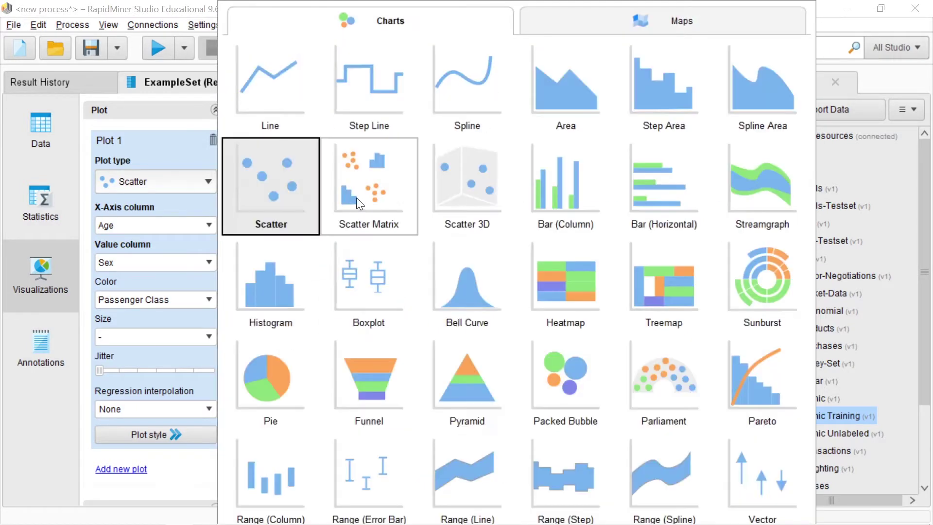
{"action": "left_click", "coordinate": [284, 179]}
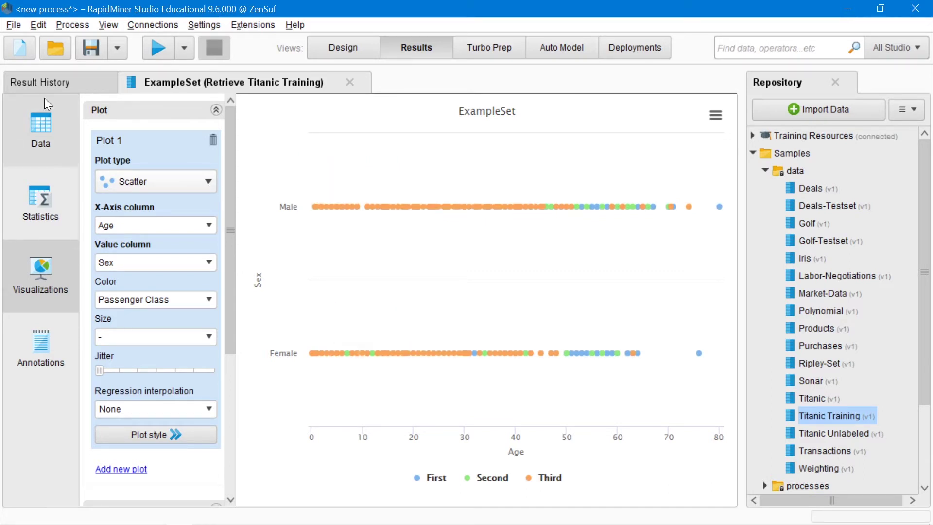
- Review the example set's data table, attribute statistics and scatter plot in turn
{"action": "left_click", "coordinate": [44, 137]}
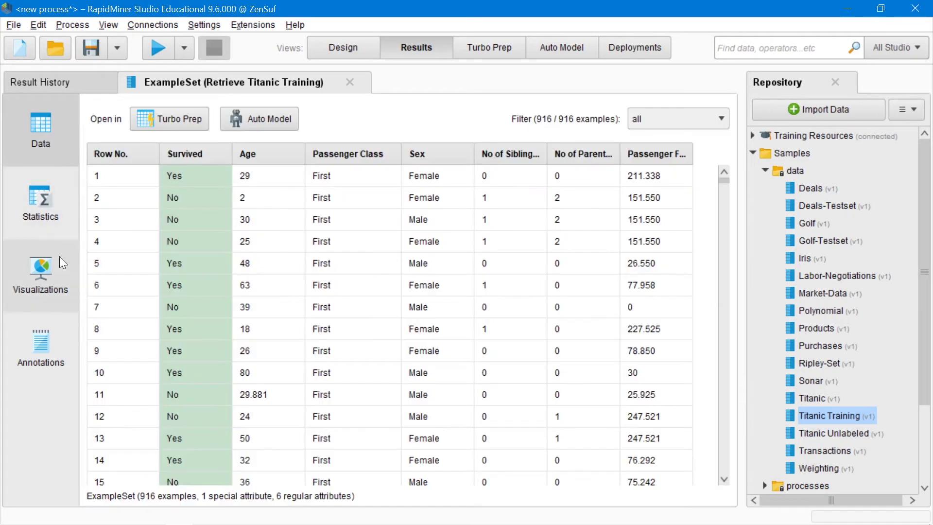
{"action": "left_click", "coordinate": [33, 203]}
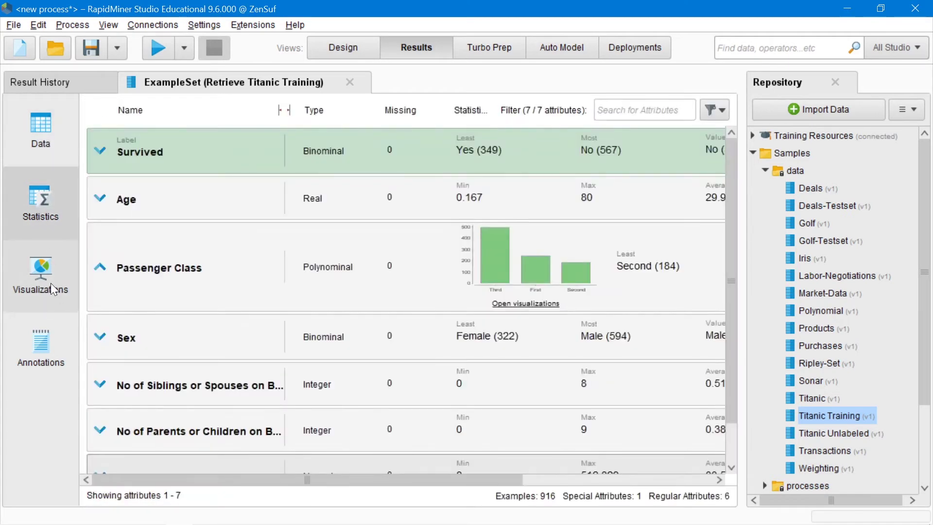
{"action": "left_click", "coordinate": [51, 284]}
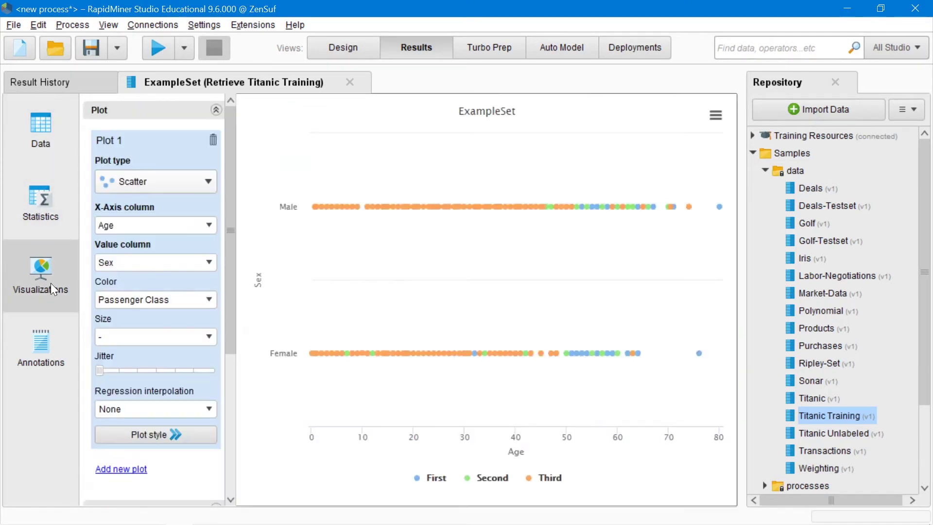
- View the process design with the start of the repository's sample data list, and return to the results
{"action": "left_click", "coordinate": [363, 51]}
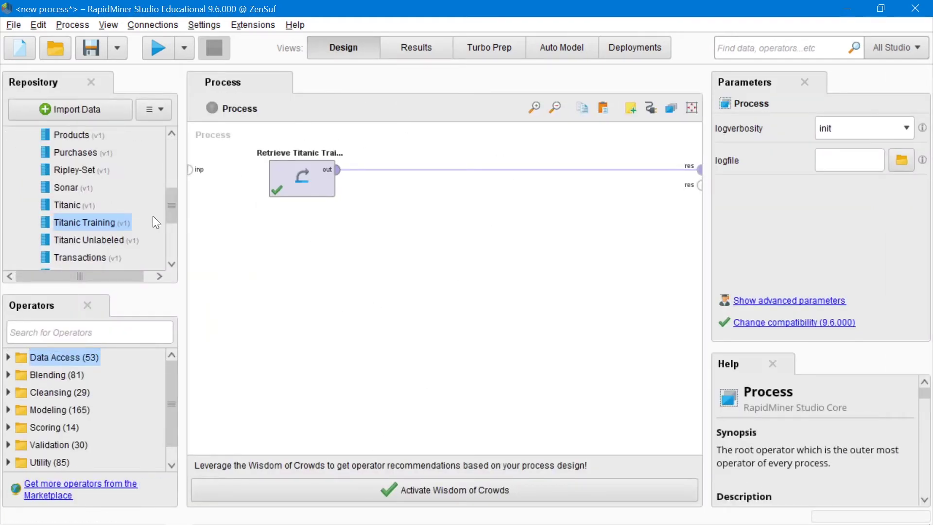
{"action": "left_click_drag", "start_coordinate": [171, 206], "coordinate": [167, 155]}
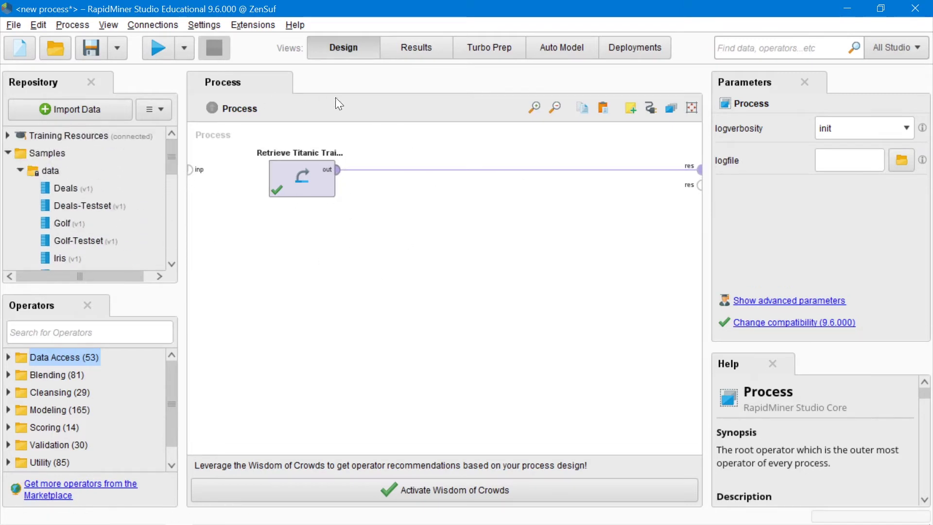
{"action": "left_click", "coordinate": [415, 48]}
- Collapse the Passenger Class details in the statistics, and look over the scatter plot and data table again
{"action": "left_click", "coordinate": [50, 140]}
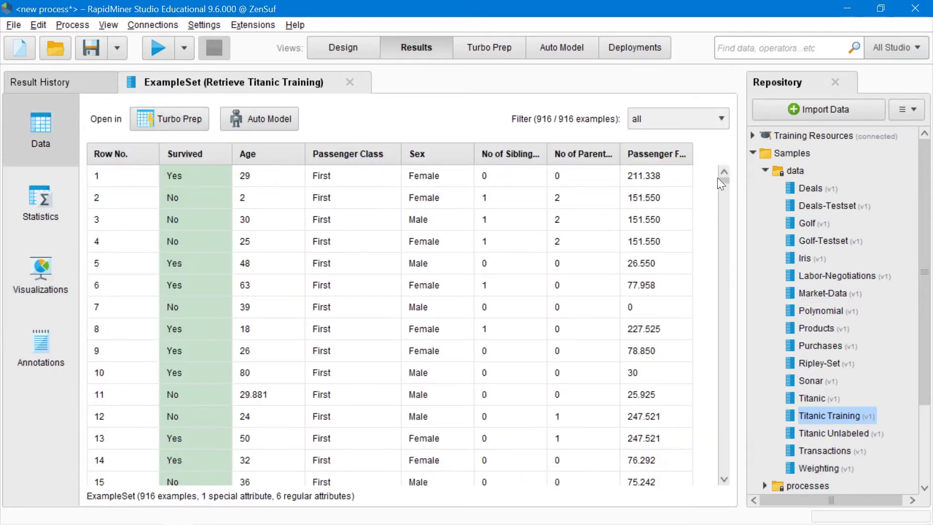
{"action": "left_click", "coordinate": [73, 205]}
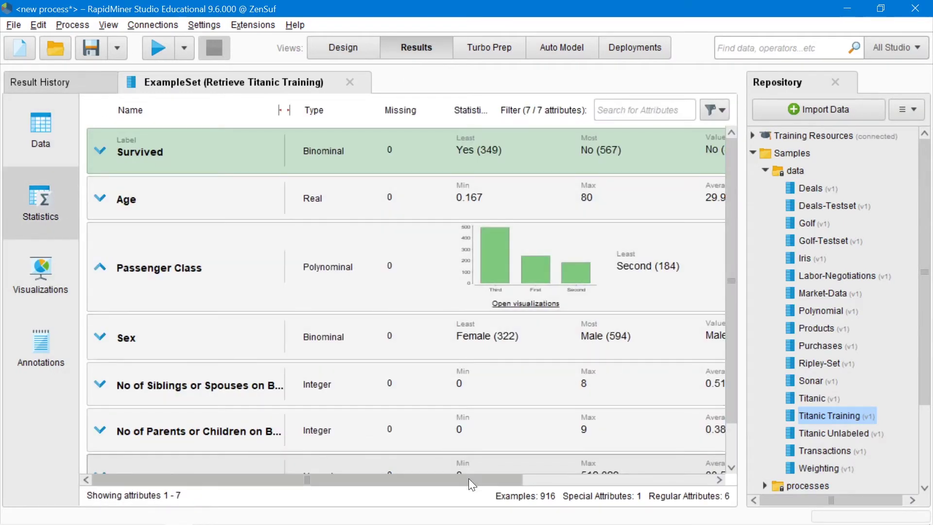
{"action": "left_click", "coordinate": [105, 270]}
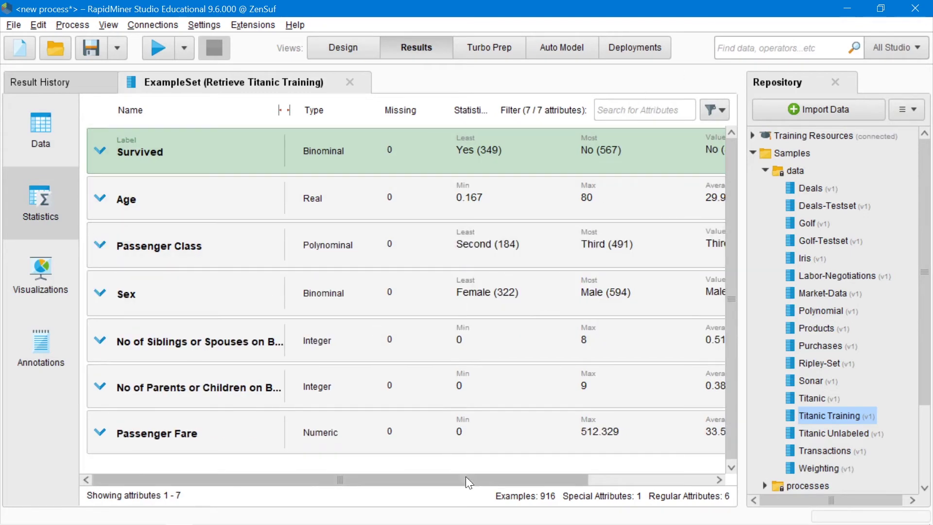
{"action": "left_click_drag", "start_coordinate": [487, 477], "coordinate": [622, 479]}
{"action": "left_click", "coordinate": [28, 269]}
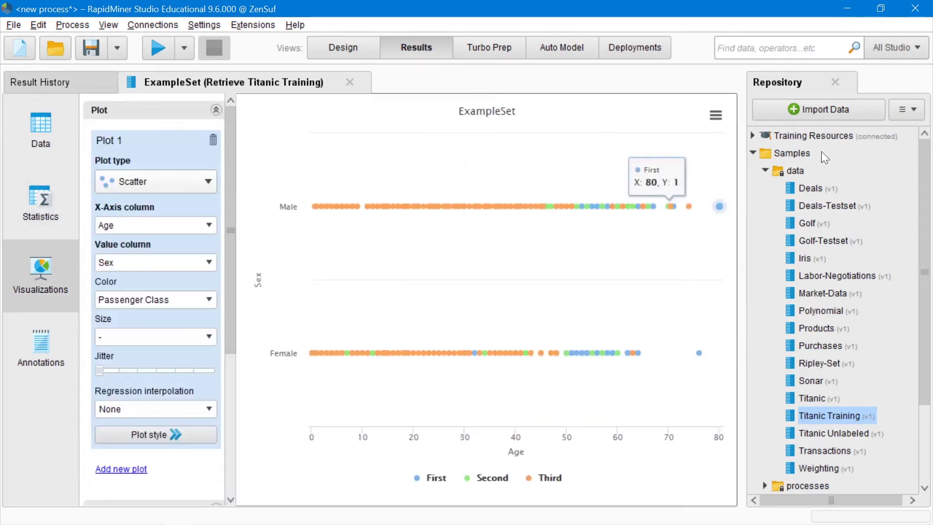
{"action": "left_click", "coordinate": [41, 141]}
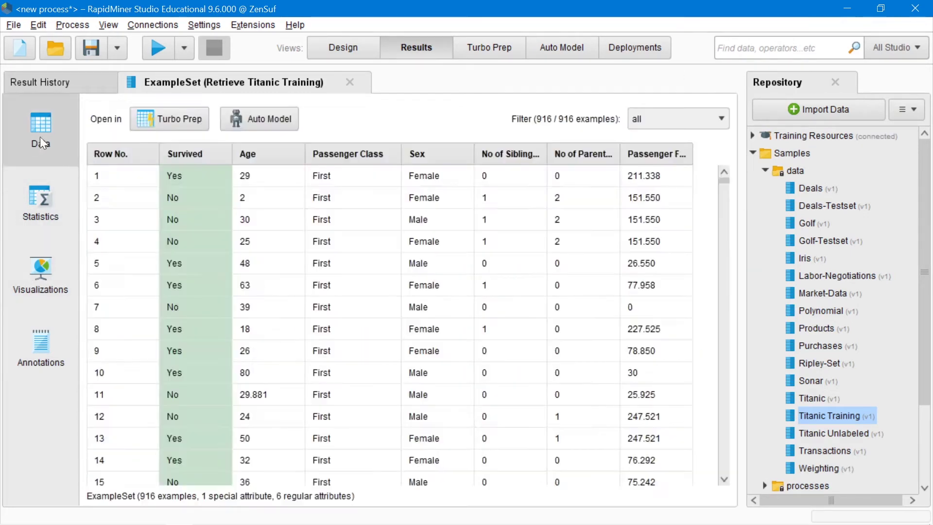
- Check the process design, return to the example set's data table, and dismiss the browser notification
{"action": "left_click", "coordinate": [360, 48]}
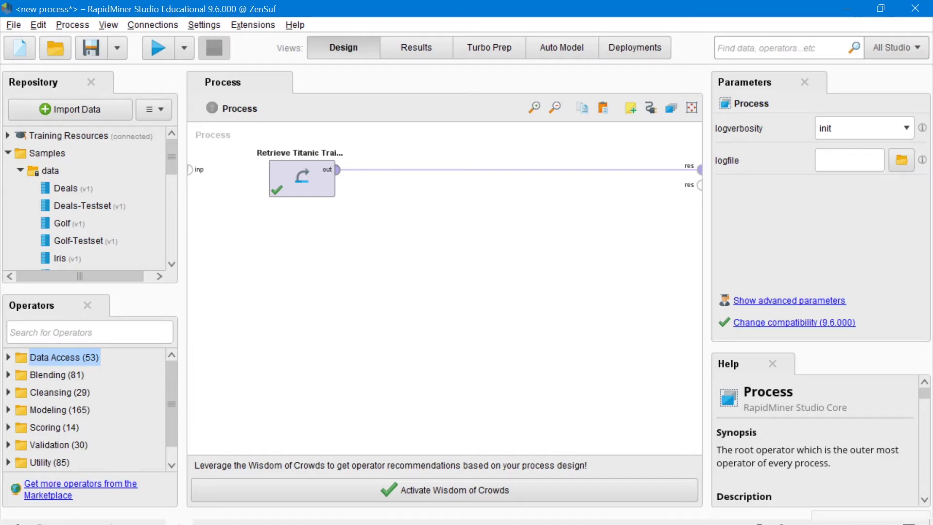
{"action": "left_click", "coordinate": [123, 520]}
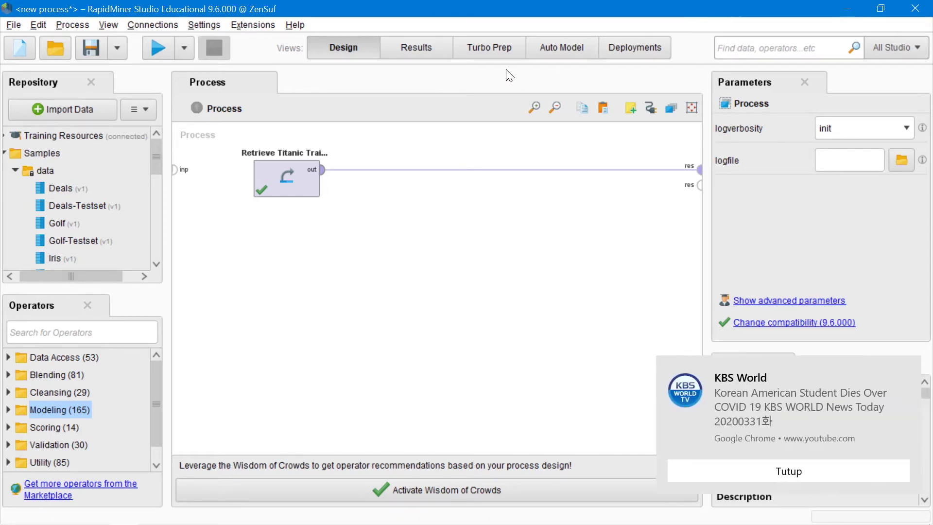
{"action": "left_click", "coordinate": [425, 51]}
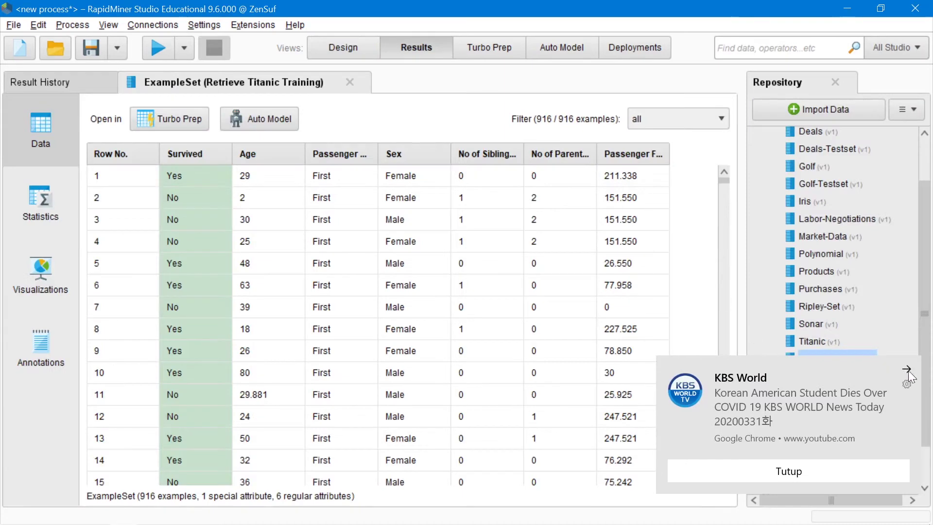
{"action": "left_click", "coordinate": [907, 370]}
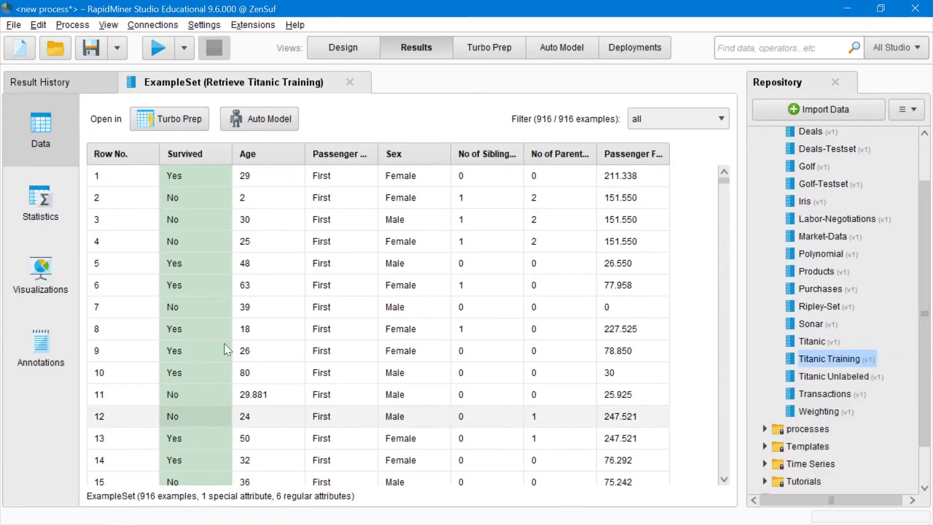
- Browse the example set's data rows and examine the least, most and value counts of Survived in the attribute statistics
{"action": "left_click", "coordinate": [341, 47]}
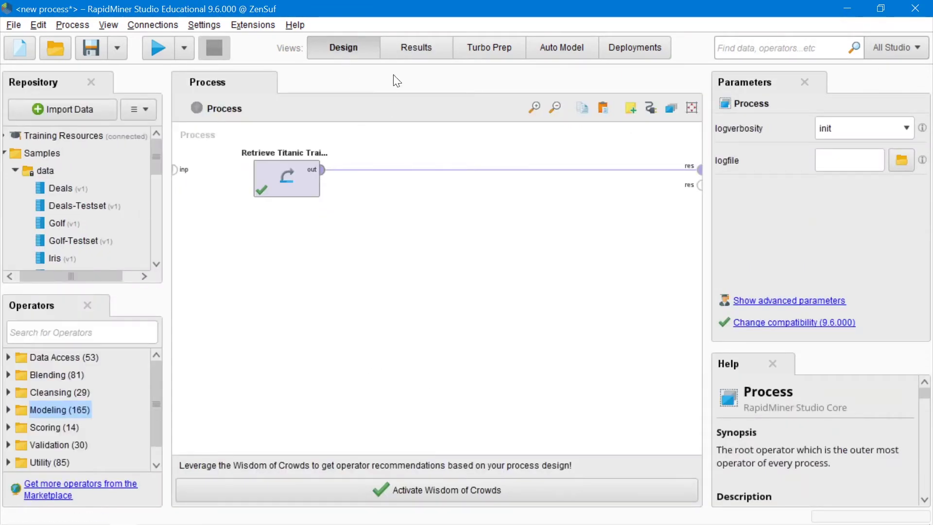
{"action": "left_click", "coordinate": [404, 53]}
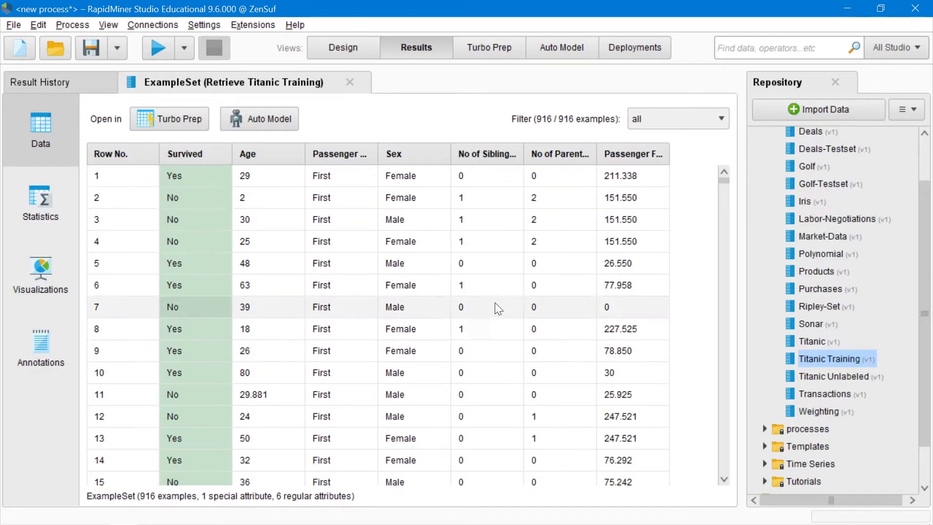
{"action": "scroll", "coordinate": [220, 247], "scroll_direction": "down", "scroll_amount": 1}
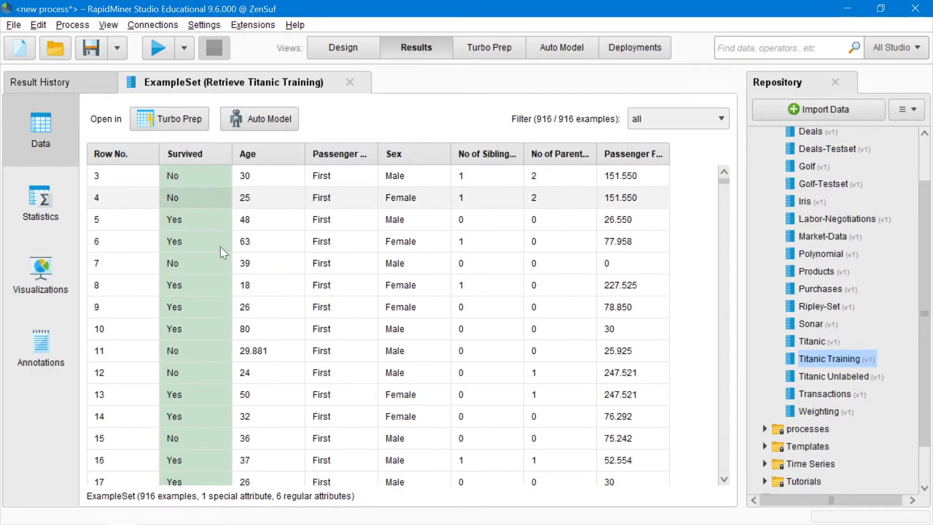
{"action": "scroll", "coordinate": [214, 246], "scroll_direction": "down", "scroll_amount": 2}
{"action": "left_click", "coordinate": [42, 196]}
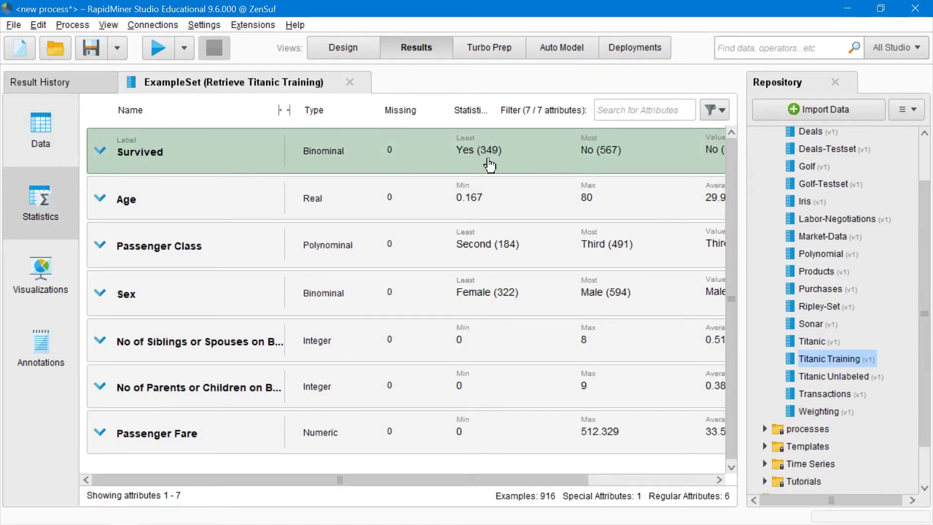
{"action": "left_click_drag", "start_coordinate": [442, 480], "coordinate": [560, 480]}
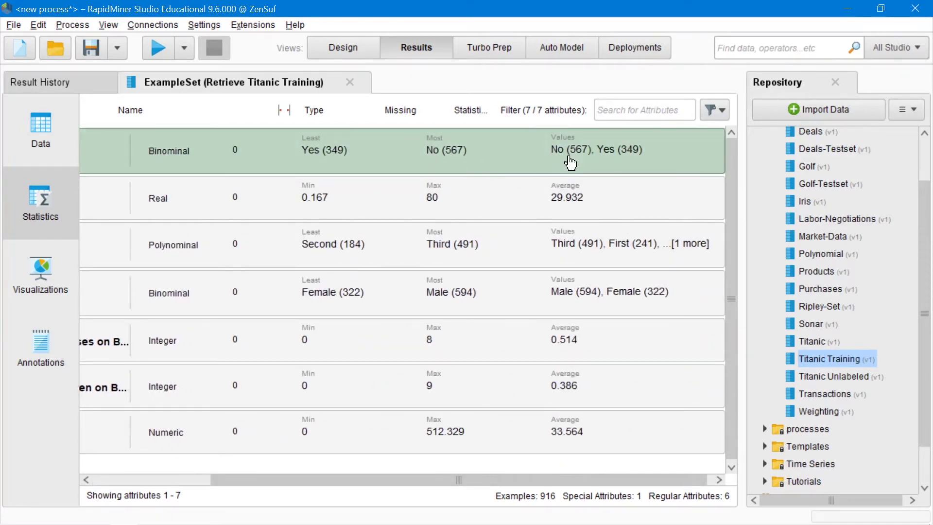
- Return to the process design and expand the Modeling group in the operator list
{"action": "left_click", "coordinate": [348, 51]}
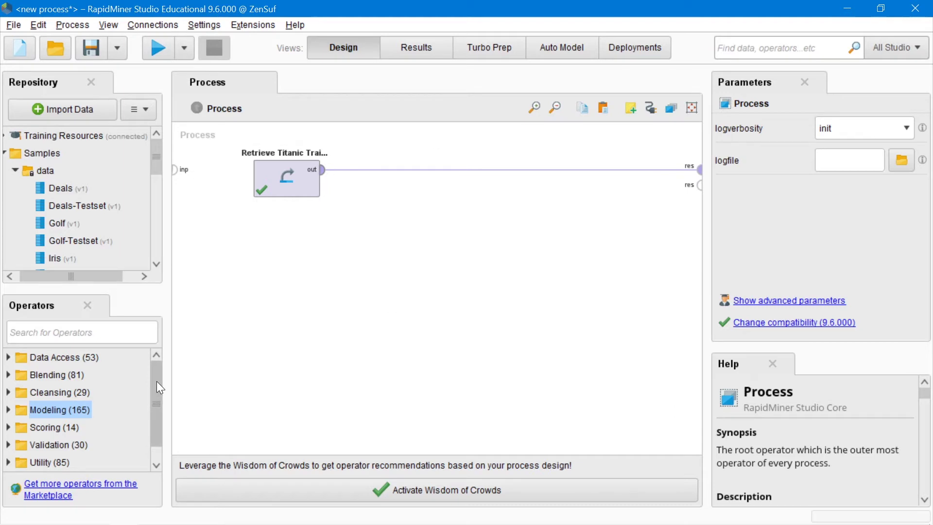
{"action": "scroll", "coordinate": [159, 388], "scroll_direction": "down", "scroll_amount": 1}
{"action": "scroll", "coordinate": [160, 377], "scroll_direction": "up", "scroll_amount": 1}
{"action": "scroll", "coordinate": [156, 384], "scroll_direction": "down", "scroll_amount": 1}
{"action": "left_click_drag", "start_coordinate": [73, 393], "coordinate": [71, 390]}
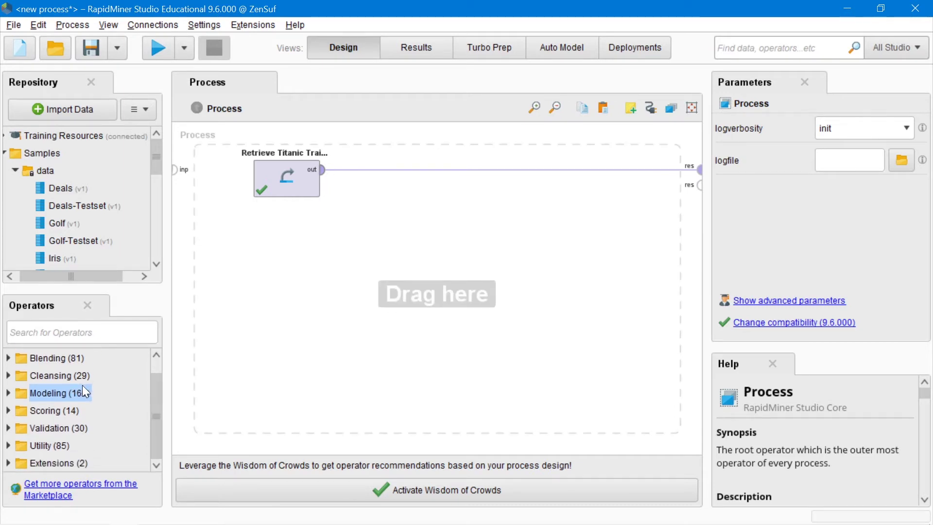
{"action": "left_click_drag", "start_coordinate": [21, 398], "coordinate": [173, 323]}
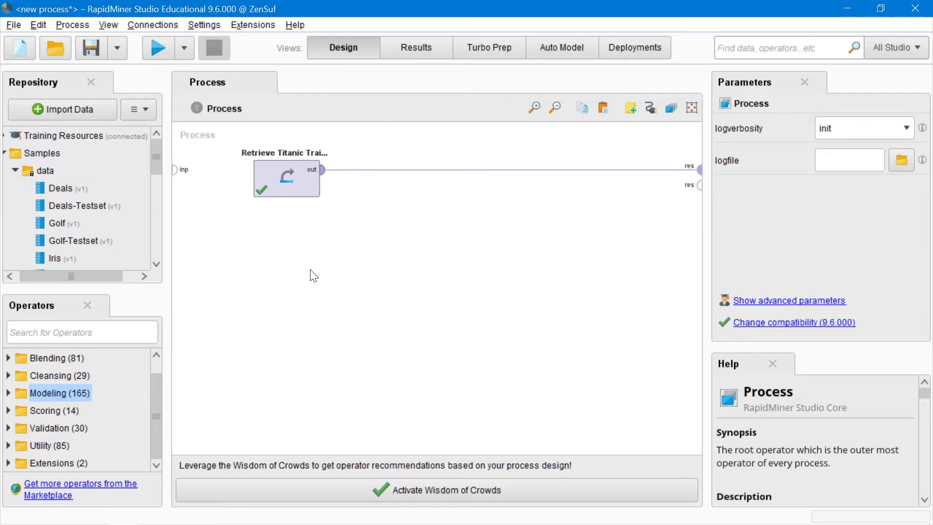
{"action": "left_click_drag", "start_coordinate": [146, 429], "coordinate": [146, 432]}
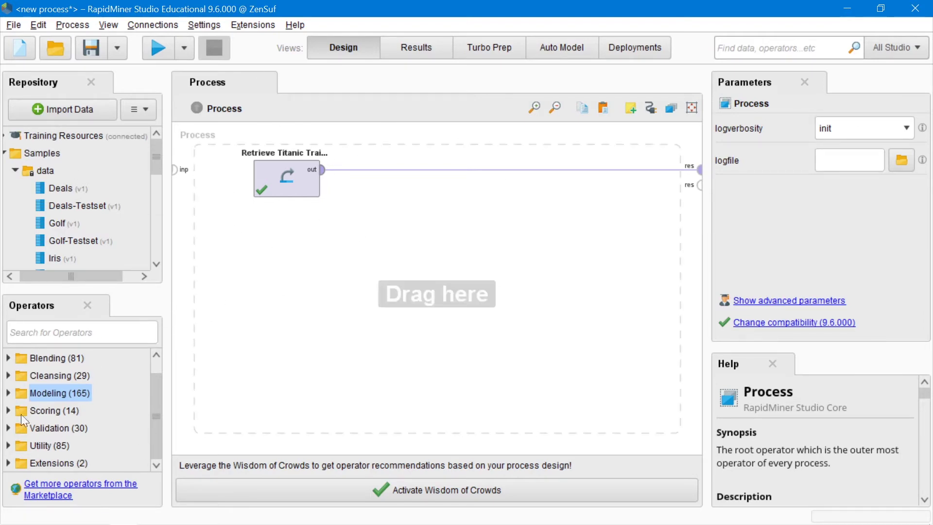
{"action": "left_click", "coordinate": [8, 392]}
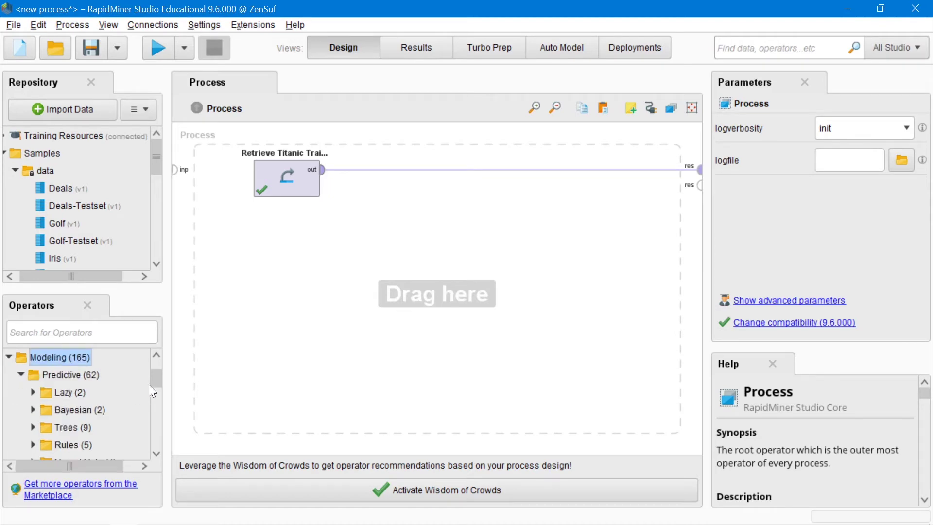
- Add a Decision Tree operator from the predictive Trees group, placing it below the result connection of the Retrieve Titanic Training operator
{"action": "mouse_move", "coordinate": [153, 377]}
{"action": "left_mouse_down"}
{"action": "mouse_move", "coordinate": [156, 404]}
{"action": "mouse_move", "coordinate": [156, 367]}
{"action": "mouse_move", "coordinate": [155, 399]}
{"action": "mouse_move", "coordinate": [153, 372]}
{"action": "mouse_move", "coordinate": [153, 382]}
{"action": "left_mouse_up"}
{"action": "left_click_drag", "start_coordinate": [73, 401], "coordinate": [72, 404]}
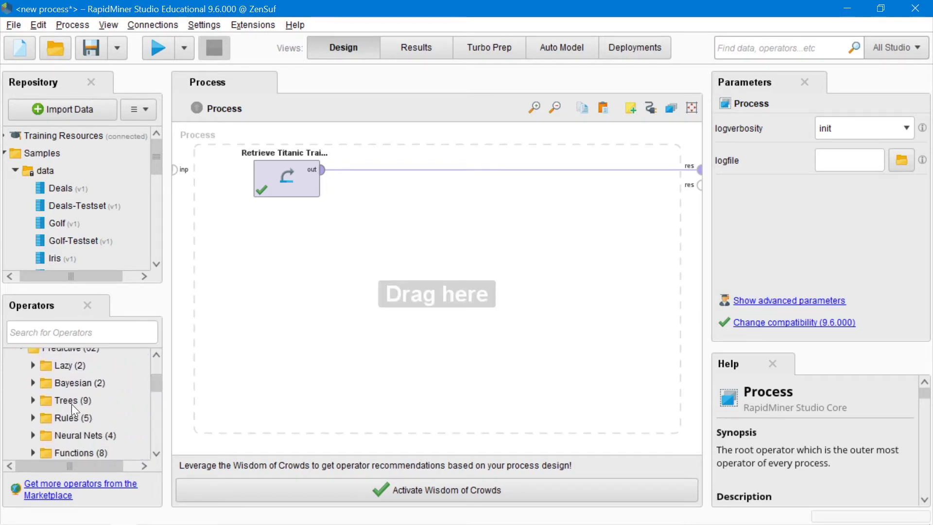
{"action": "left_click", "coordinate": [32, 400]}
{"action": "left_click_drag", "start_coordinate": [153, 385], "coordinate": [136, 394]}
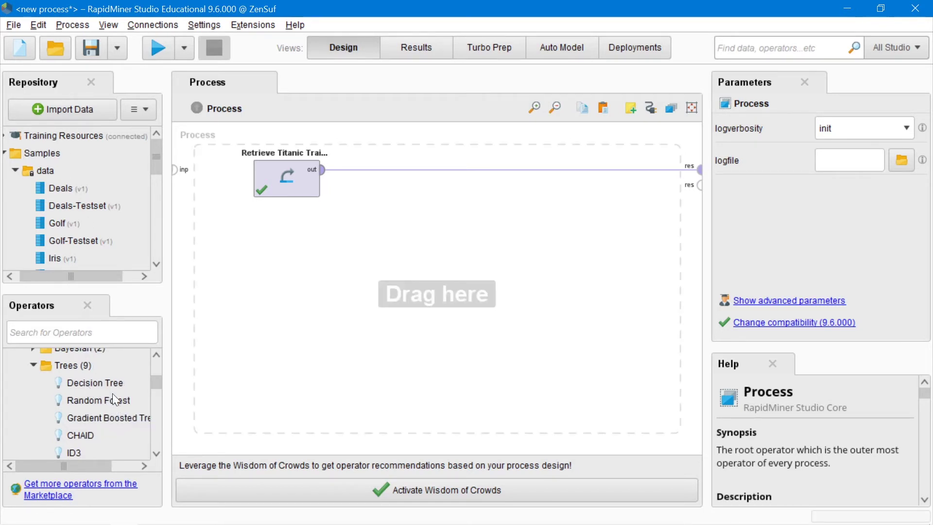
{"action": "left_click_drag", "start_coordinate": [111, 389], "coordinate": [422, 269]}
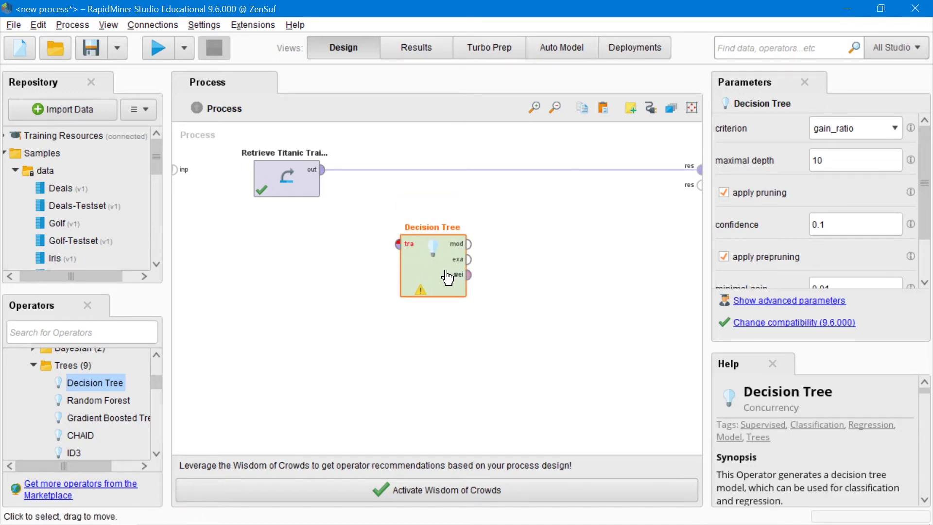
{"action": "left_click_drag", "start_coordinate": [447, 277], "coordinate": [475, 254]}
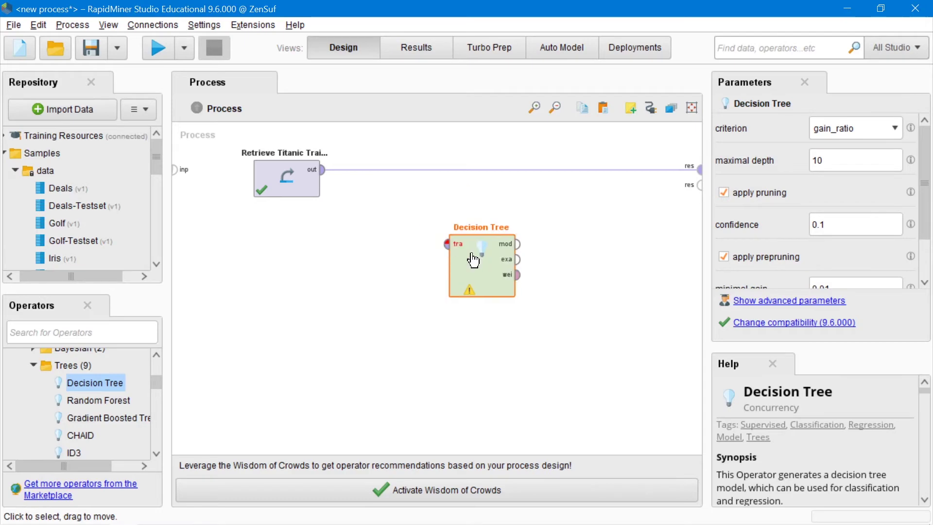
- Try to run the process with the Decision Tree's training input unconnected
{"action": "left_click", "coordinate": [151, 50]}
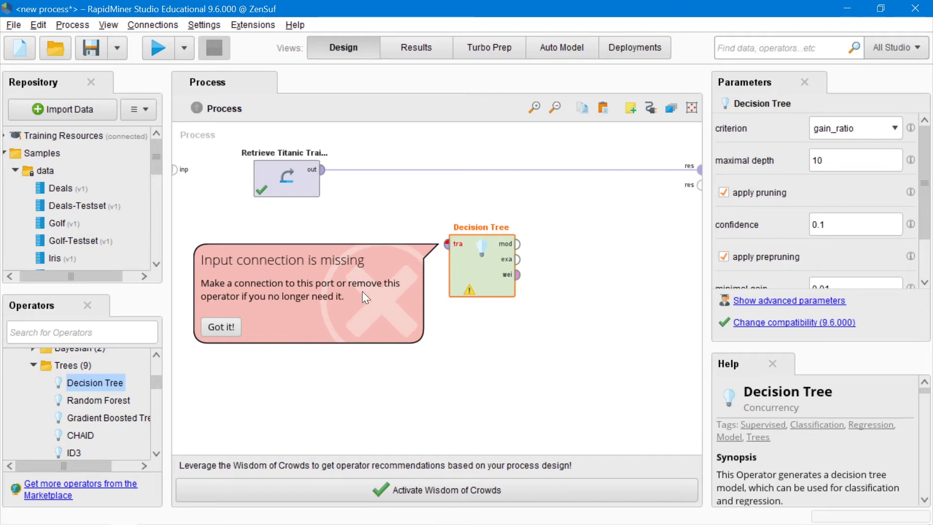
{"action": "left_click", "coordinate": [229, 328]}
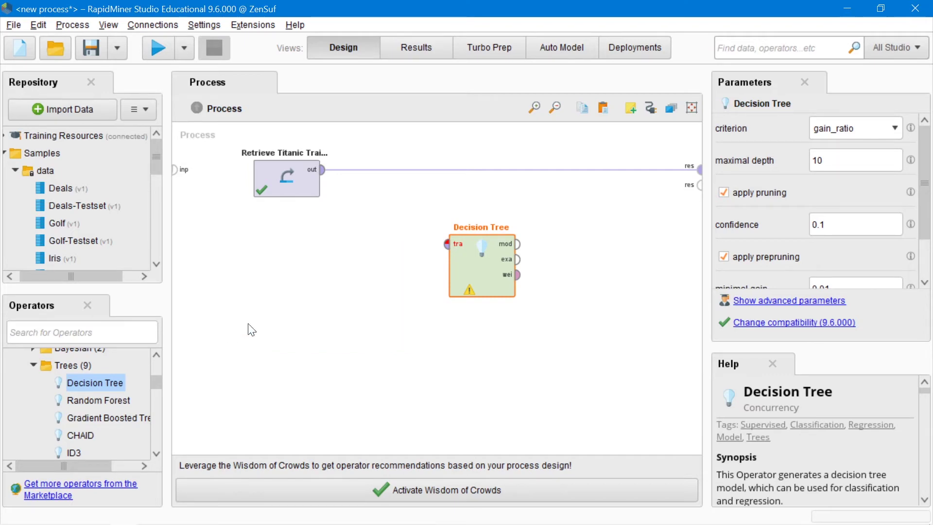
- Remove the connection from Retrieve Titanic Training to the process result, and move the Decision Tree level with the Retrieve operator
{"action": "left_click_drag", "start_coordinate": [488, 282], "coordinate": [486, 247]}
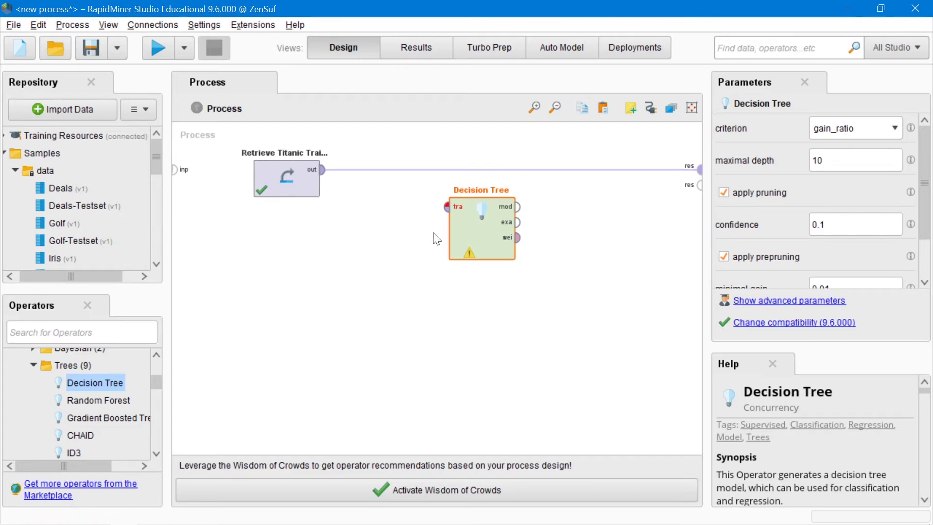
{"action": "right_click", "coordinate": [513, 173]}
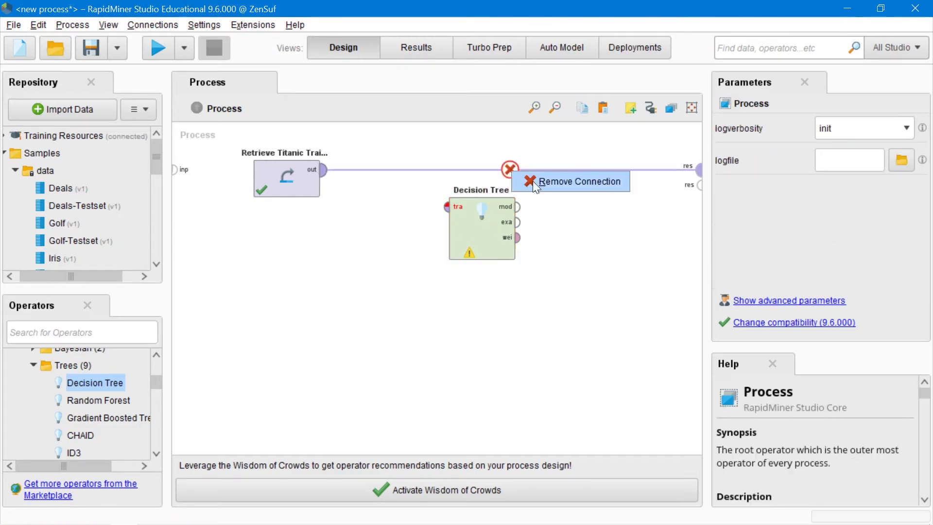
{"action": "left_click", "coordinate": [543, 183]}
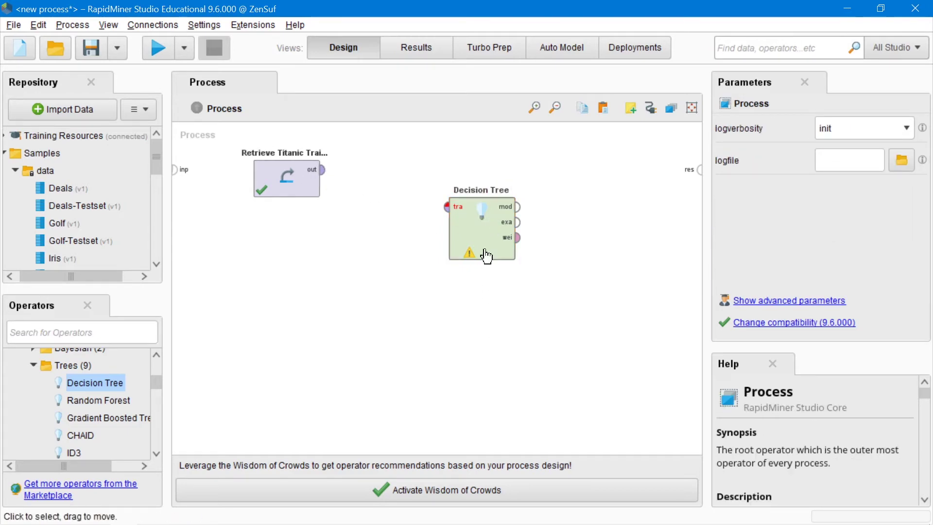
{"action": "left_click", "coordinate": [486, 232]}
{"action": "left_click_drag", "start_coordinate": [486, 233], "coordinate": [438, 210]}
{"action": "left_click", "coordinate": [313, 326]}
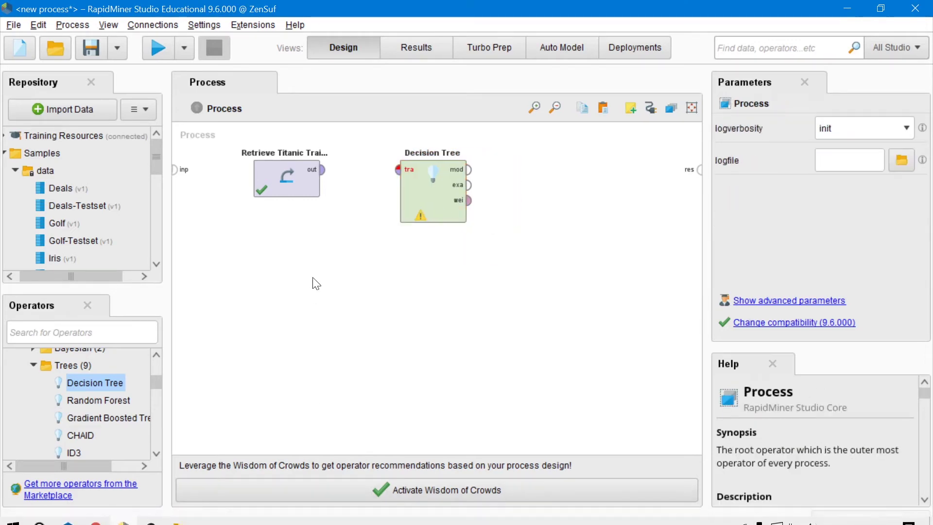
- Connect the Retrieve Titanic Training output to the Decision Tree's training input, and the tree's model output to the process result
{"action": "left_click", "coordinate": [323, 172]}
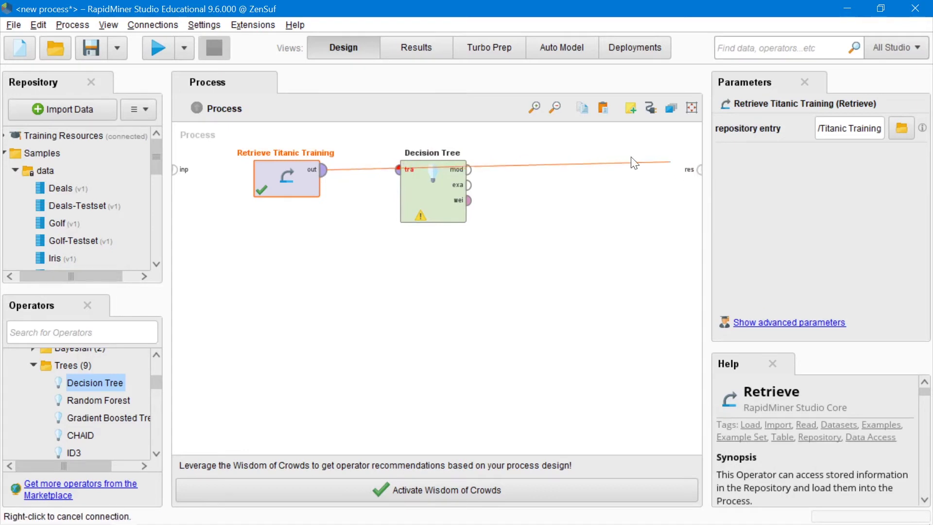
{"action": "left_click", "coordinate": [399, 171]}
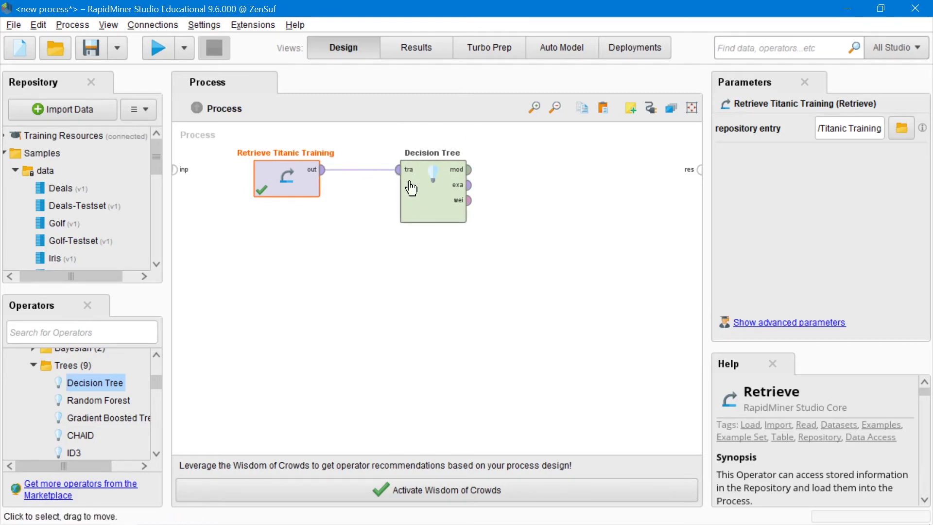
{"action": "left_click", "coordinate": [469, 170]}
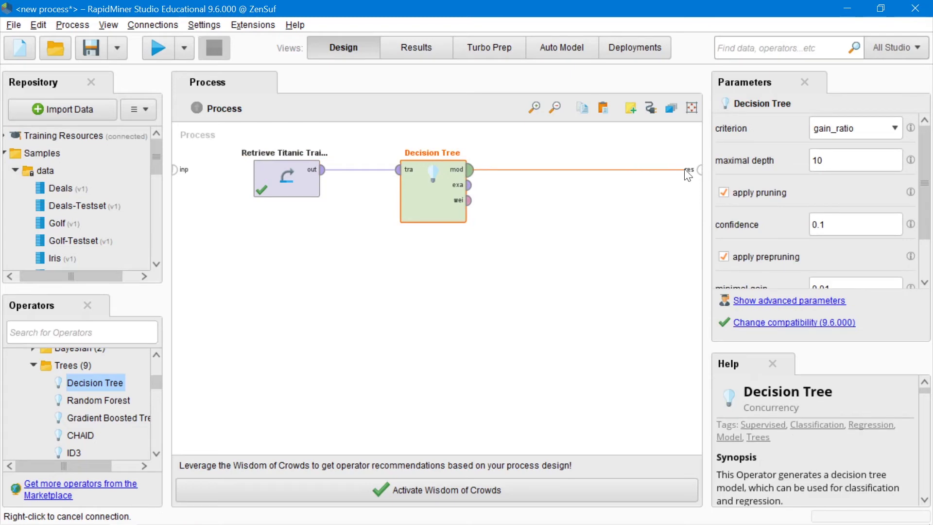
{"action": "left_click", "coordinate": [699, 170]}
{"action": "left_click", "coordinate": [458, 281]}
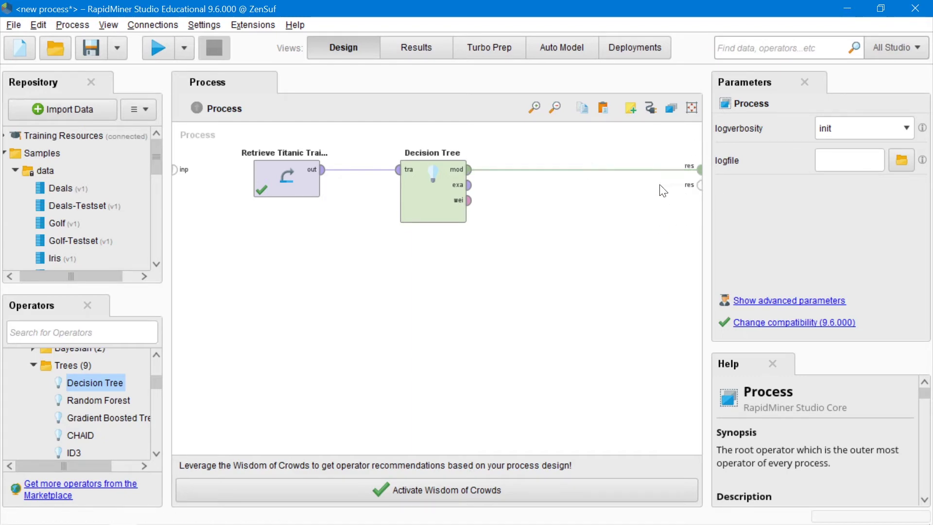
- Run the process and view the decision tree graph zoomed out around its Sex root node
{"action": "left_click", "coordinate": [156, 48]}
{"action": "scroll", "coordinate": [412, 377], "scroll_direction": "down", "scroll_amount": 6}
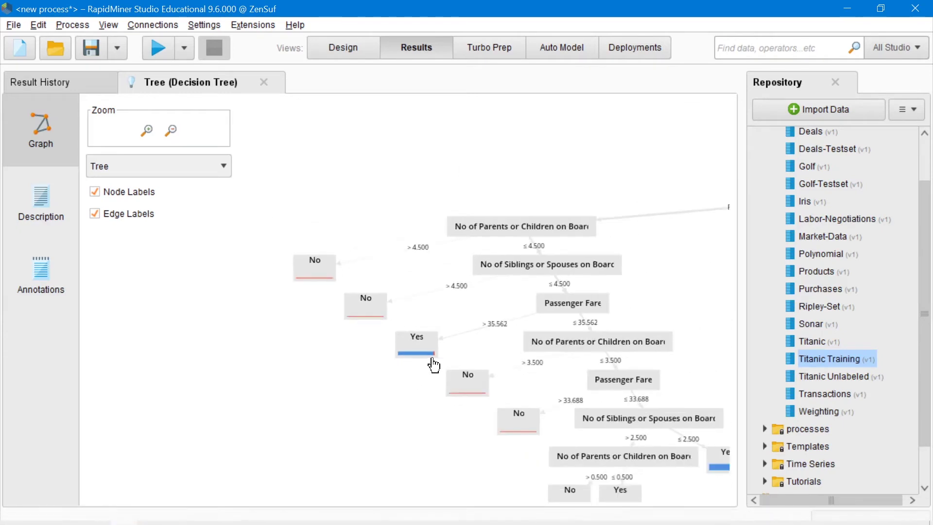
{"action": "left_click_drag", "start_coordinate": [403, 386], "coordinate": [435, 331]}
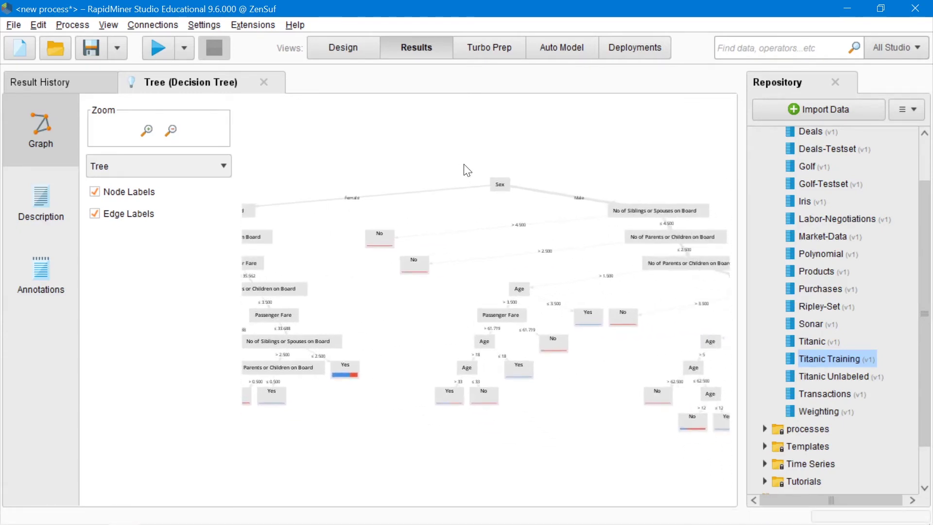
{"action": "left_click", "coordinate": [361, 51]}
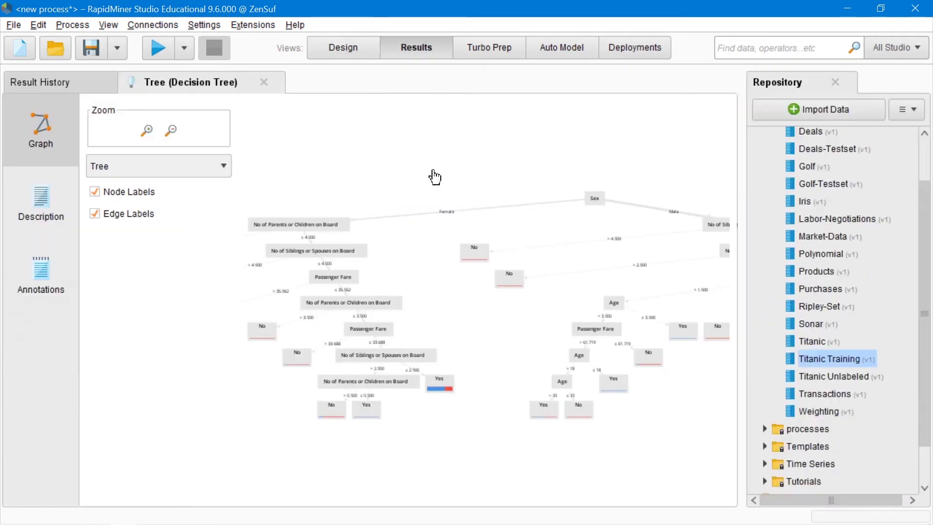
- Examine the tree's Female branch with its splits on parents or children, siblings or spouses and passenger fare, glancing at the Male branch
{"action": "scroll", "coordinate": [487, 190], "scroll_direction": "down", "scroll_amount": 3}
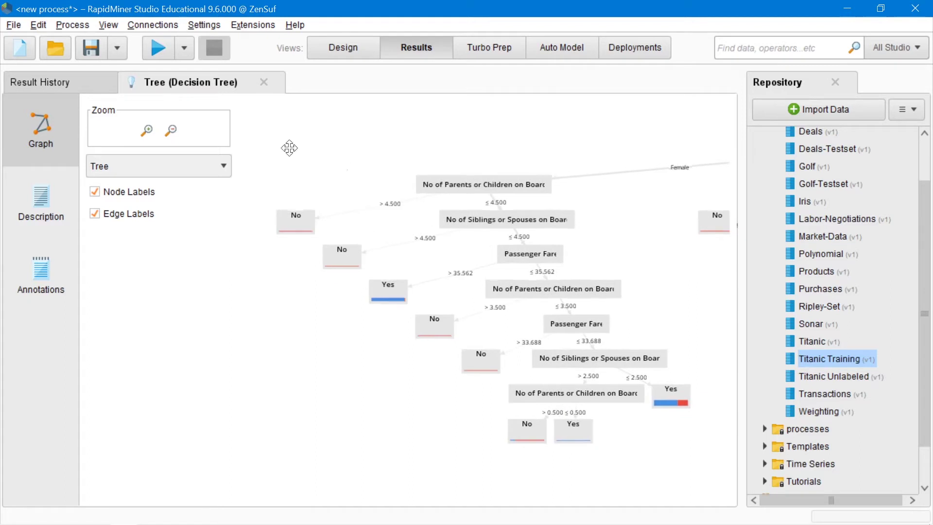
{"action": "left_click_drag", "start_coordinate": [632, 379], "coordinate": [519, 373]}
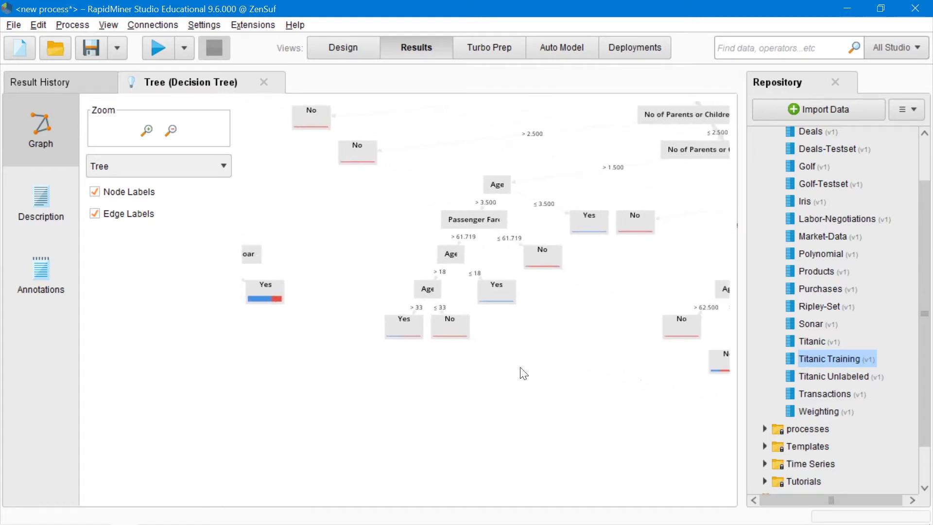
{"action": "left_click_drag", "start_coordinate": [557, 340], "coordinate": [496, 356]}
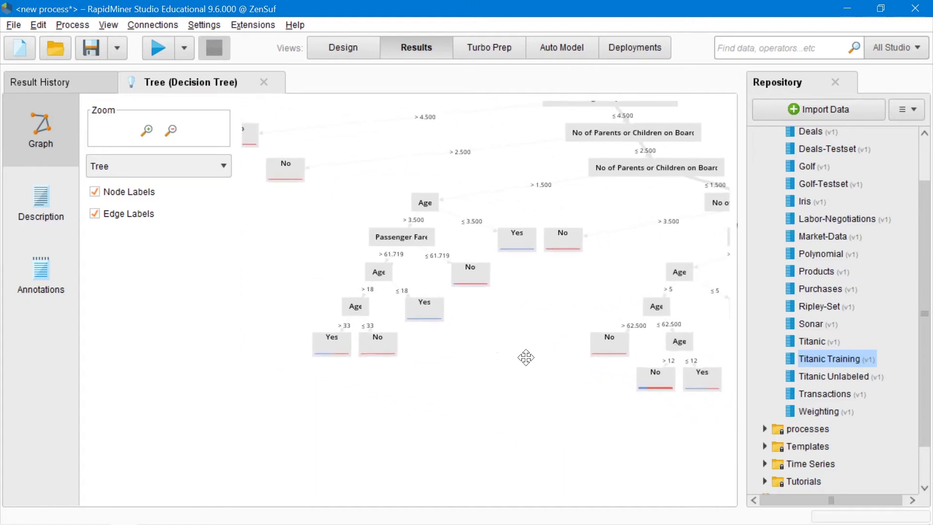
{"action": "left_click_drag", "start_coordinate": [514, 302], "coordinate": [551, 275]}
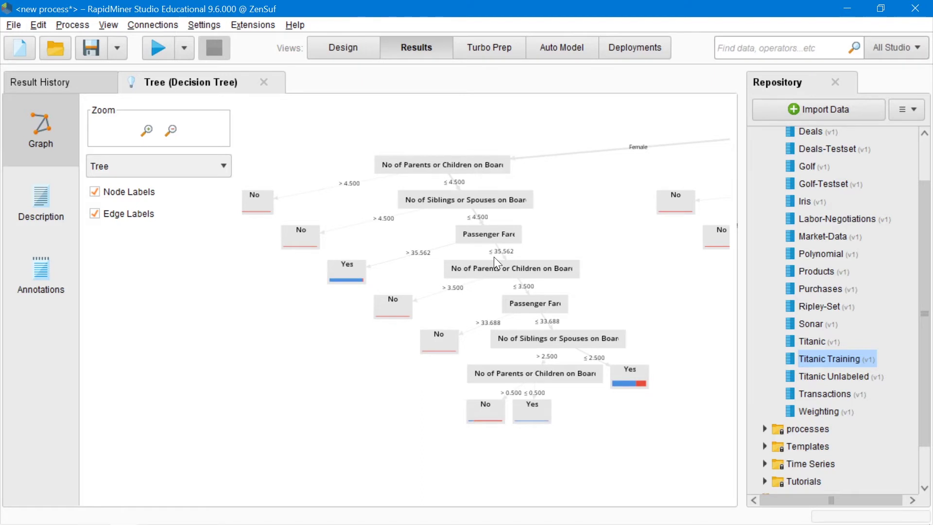
{"action": "left_click_drag", "start_coordinate": [625, 209], "coordinate": [647, 183]}
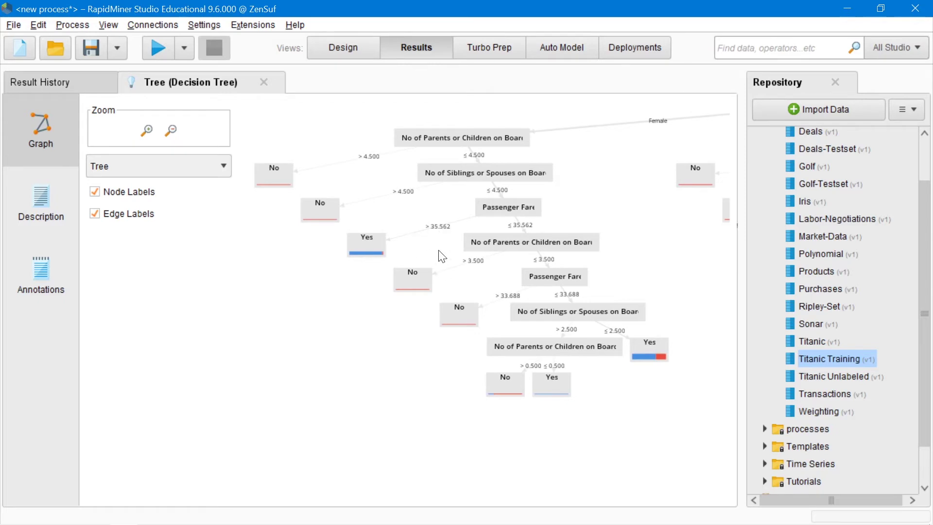
{"action": "scroll", "coordinate": [437, 232], "scroll_direction": "up", "scroll_amount": 2}
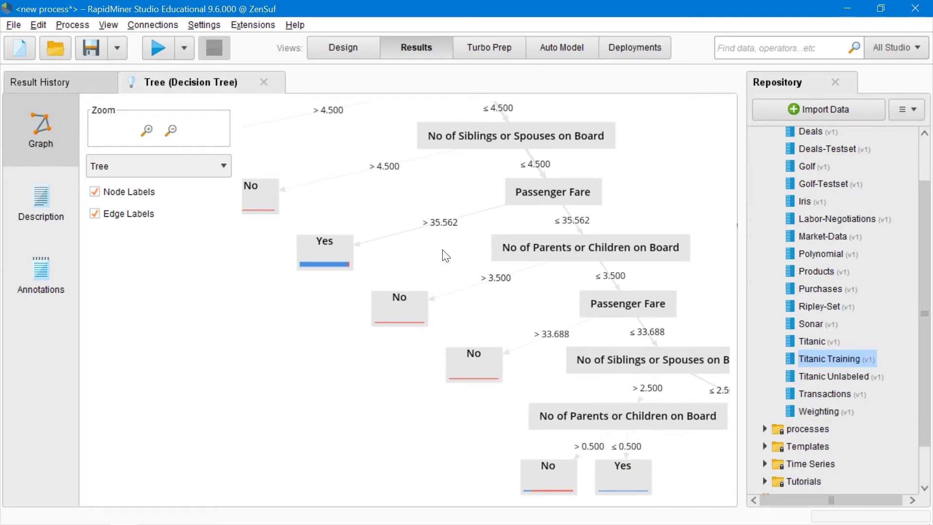
{"action": "scroll", "coordinate": [446, 256], "scroll_direction": "down", "scroll_amount": 1}
{"action": "scroll", "coordinate": [444, 246], "scroll_direction": "down", "scroll_amount": 2}
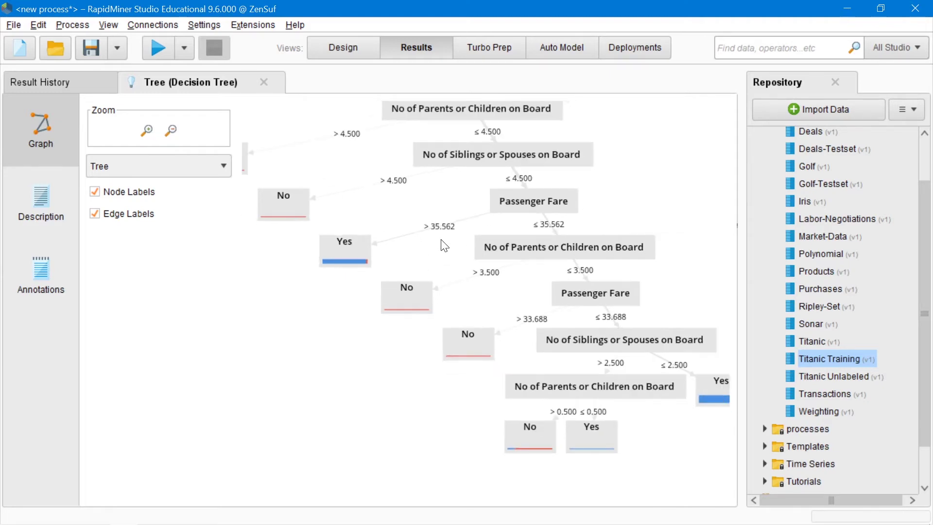
{"action": "scroll", "coordinate": [440, 245], "scroll_direction": "down", "scroll_amount": 1}
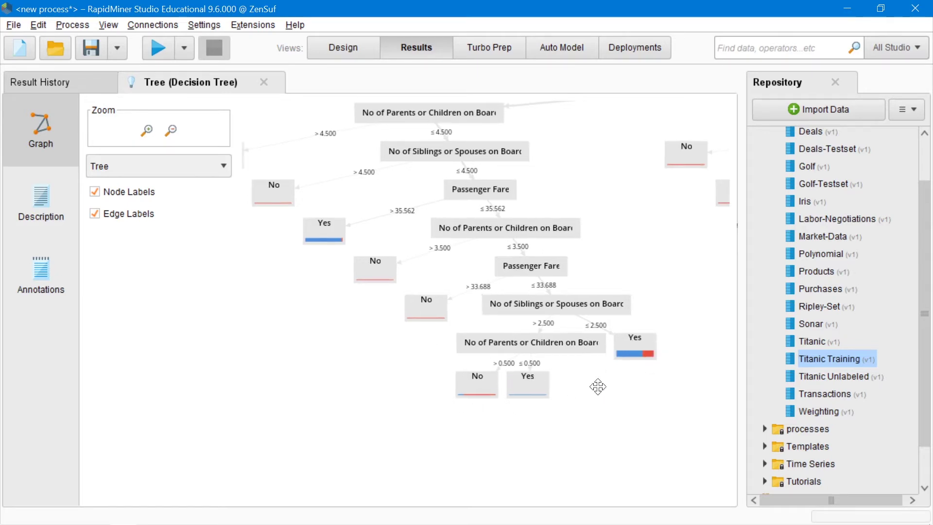
{"action": "left_click_drag", "start_coordinate": [598, 386], "coordinate": [512, 335]}
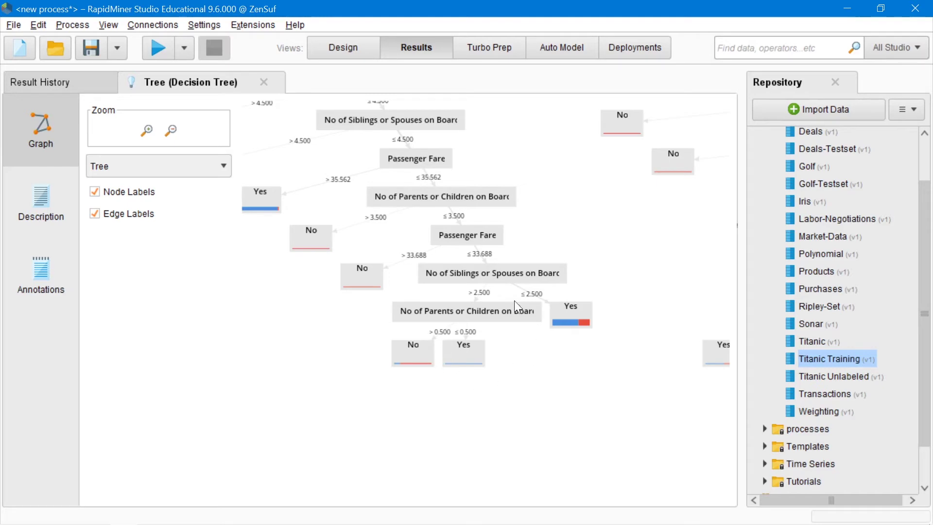
{"action": "left_click_drag", "start_coordinate": [514, 301], "coordinate": [603, 261]}
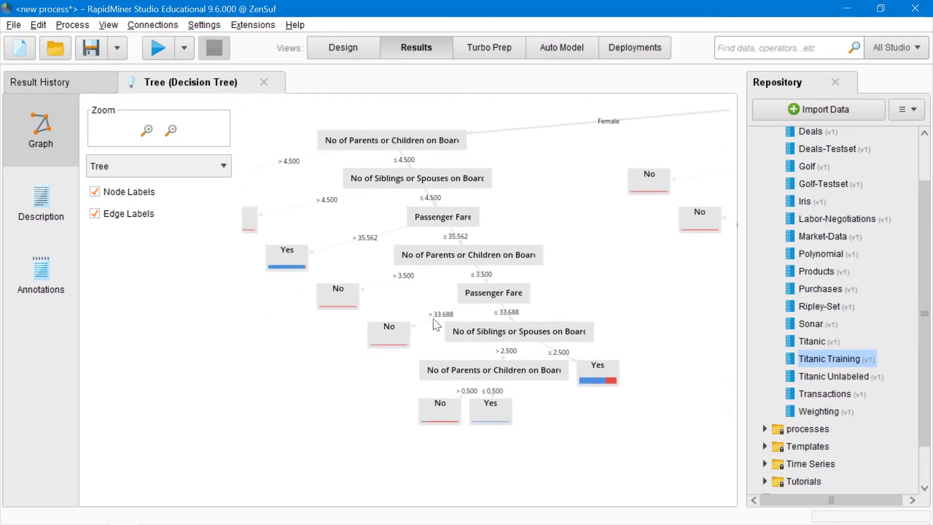
{"action": "scroll", "coordinate": [462, 364], "scroll_direction": "down", "scroll_amount": 2}
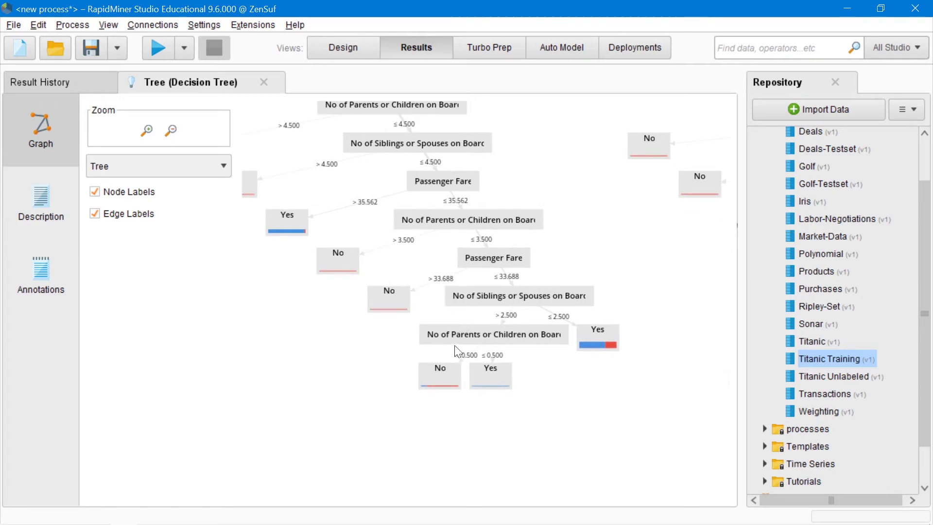
- Examine the tree's Male branch with its splits on family members on board, age, passenger fare and passenger class
{"action": "left_click_drag", "start_coordinate": [591, 276], "coordinate": [528, 302]}
{"action": "scroll", "coordinate": [527, 302], "scroll_direction": "down", "scroll_amount": 2}
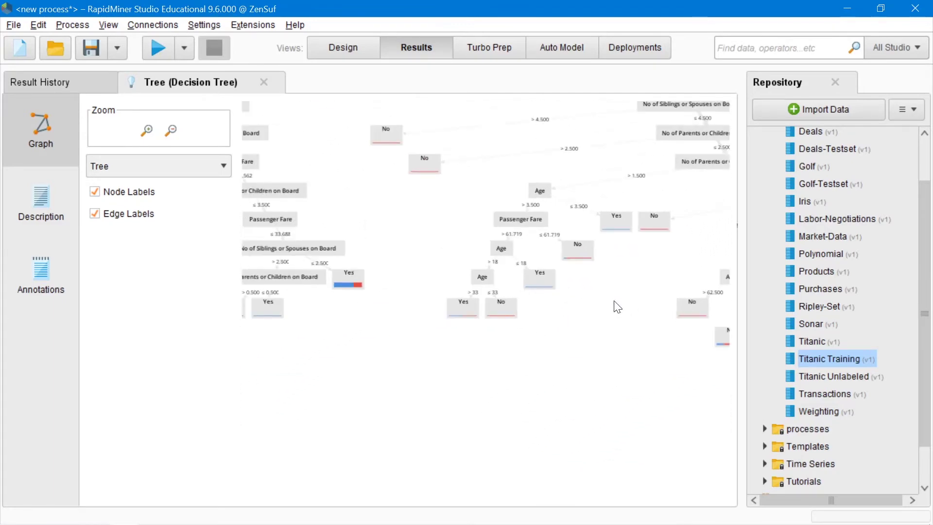
{"action": "left_click_drag", "start_coordinate": [617, 306], "coordinate": [533, 304]}
{"action": "scroll", "coordinate": [604, 256], "scroll_direction": "down", "scroll_amount": 1}
{"action": "left_click_drag", "start_coordinate": [599, 255], "coordinate": [502, 264]}
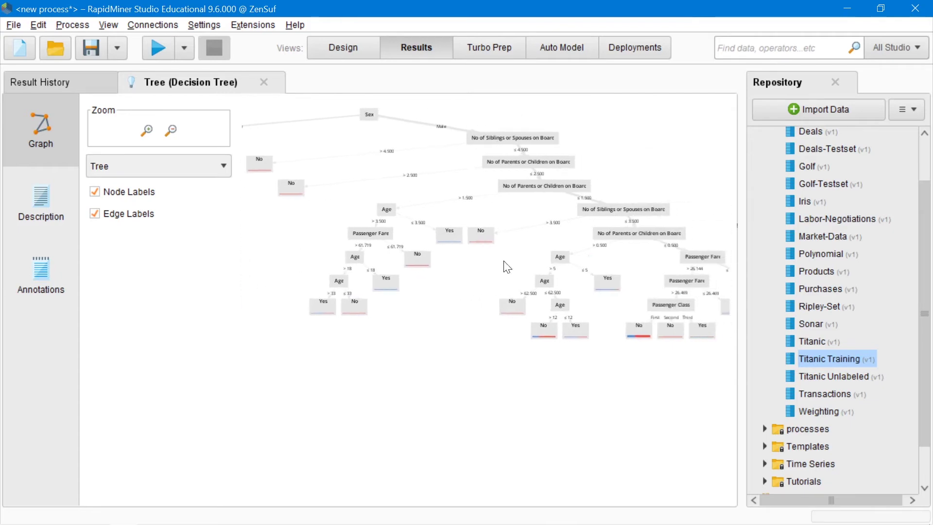
- Compare the Male and Female branches of the decision tree from the Sex root node down to their leaves
{"action": "left_click_drag", "start_coordinate": [635, 165], "coordinate": [656, 206]}
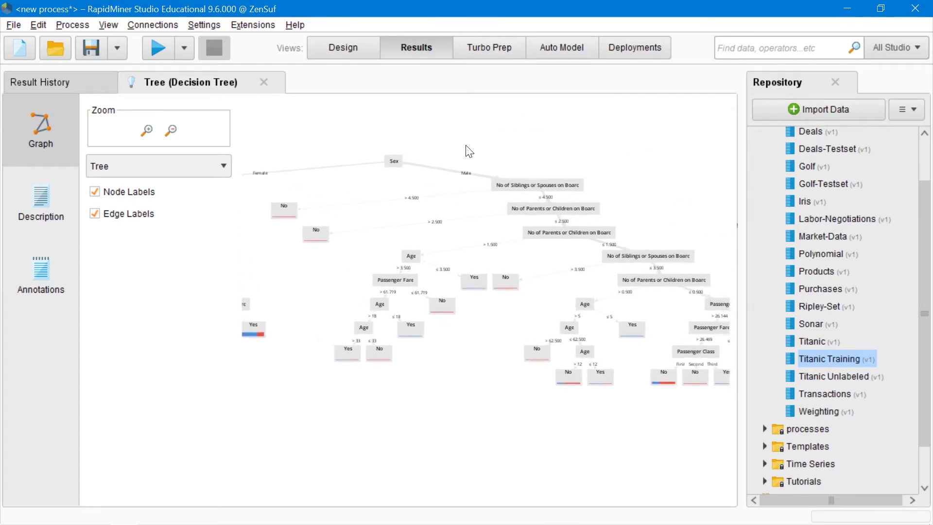
{"action": "left_click_drag", "start_coordinate": [468, 154], "coordinate": [610, 141]}
{"action": "scroll", "coordinate": [494, 248], "scroll_direction": "down", "scroll_amount": 1}
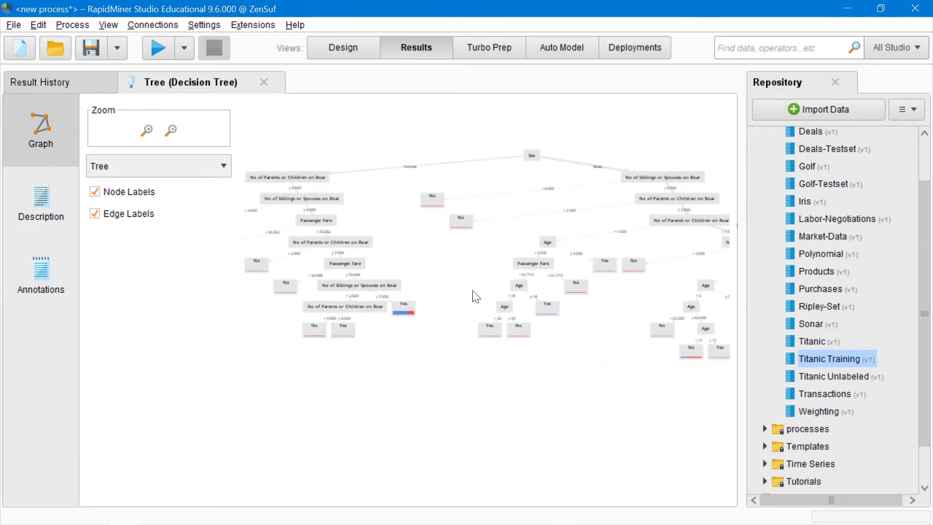
{"action": "left_click_drag", "start_coordinate": [535, 356], "coordinate": [504, 354]}
{"action": "left_click_drag", "start_coordinate": [659, 250], "coordinate": [523, 243]}
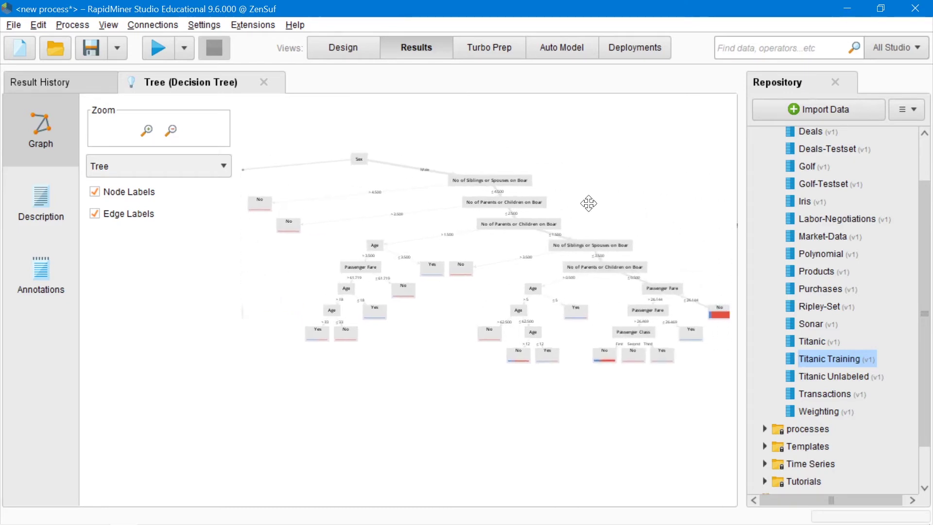
{"action": "left_click_drag", "start_coordinate": [434, 144], "coordinate": [494, 159]}
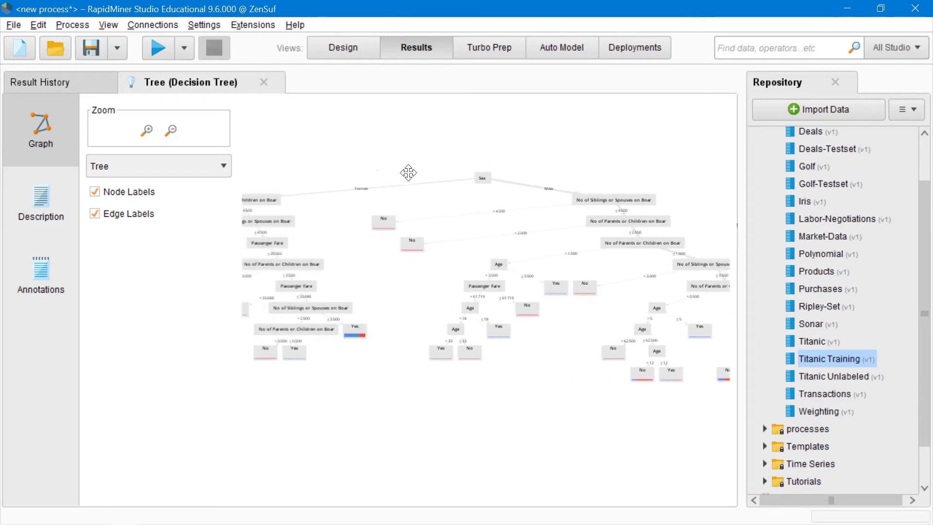
{"action": "left_click_drag", "start_coordinate": [410, 177], "coordinate": [451, 244]}
{"action": "scroll", "coordinate": [307, 281], "scroll_direction": "up", "scroll_amount": 3}
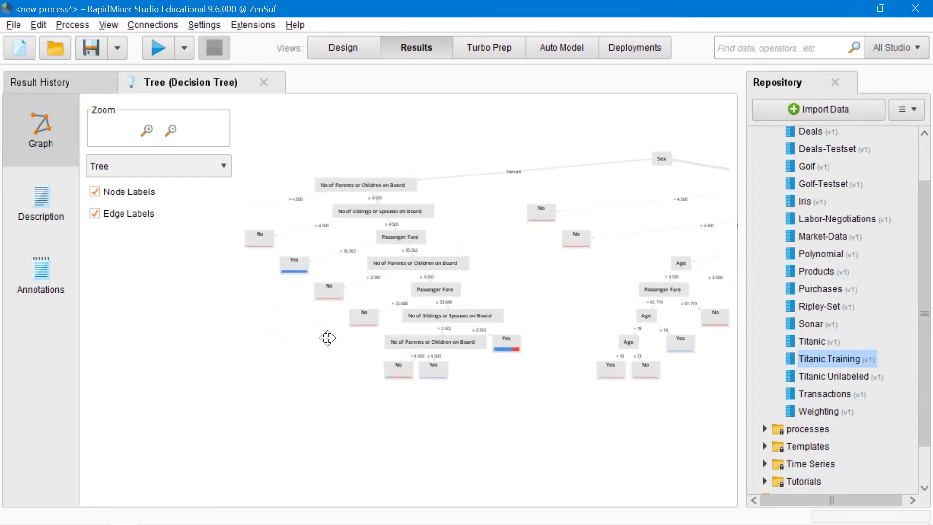
- Return to the process design and look through the available modeling operator groups, ending at the Trees group
{"action": "left_click", "coordinate": [347, 55]}
{"action": "left_click_drag", "start_coordinate": [145, 389], "coordinate": [154, 425]}
{"action": "left_click_drag", "start_coordinate": [67, 403], "coordinate": [64, 401]}
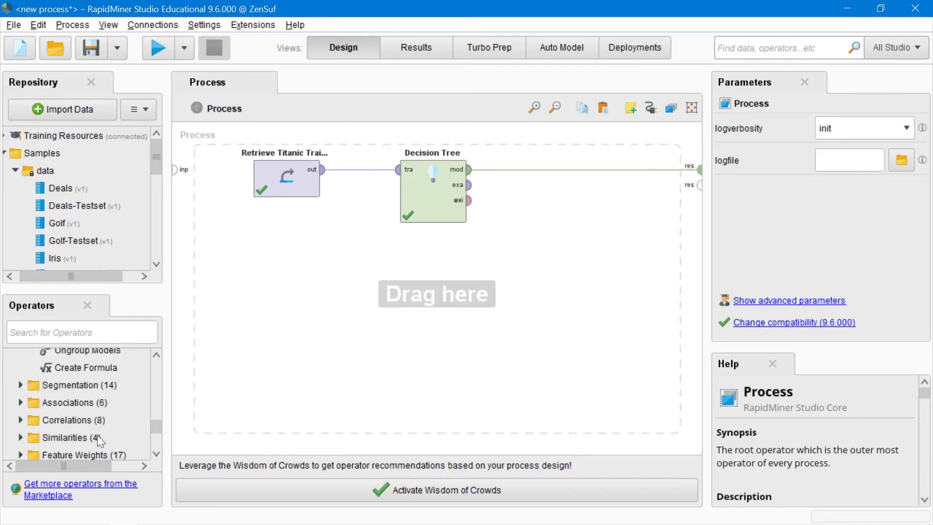
{"action": "left_click_drag", "start_coordinate": [97, 435], "coordinate": [153, 378]}
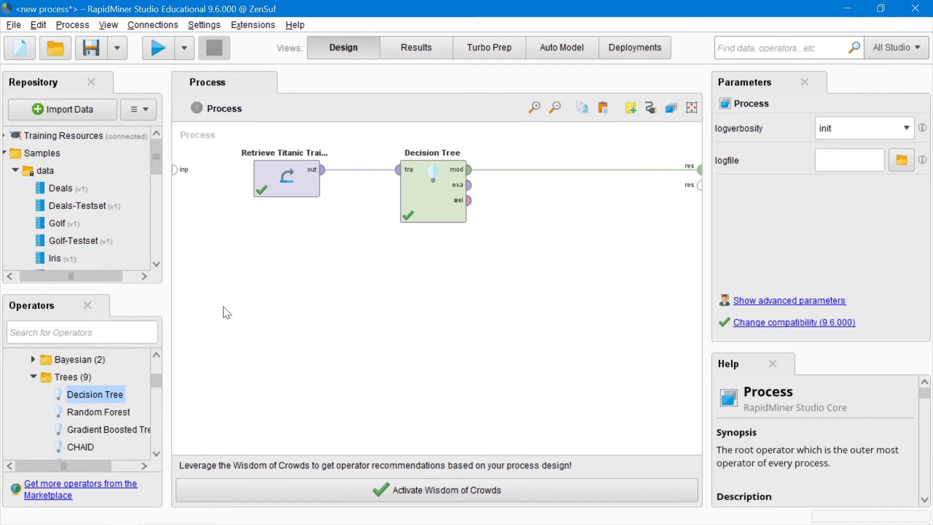
- Reopen the decision tree result and view the Female and Male branches together, zoomed out around the Sex root
{"action": "left_click", "coordinate": [410, 54]}
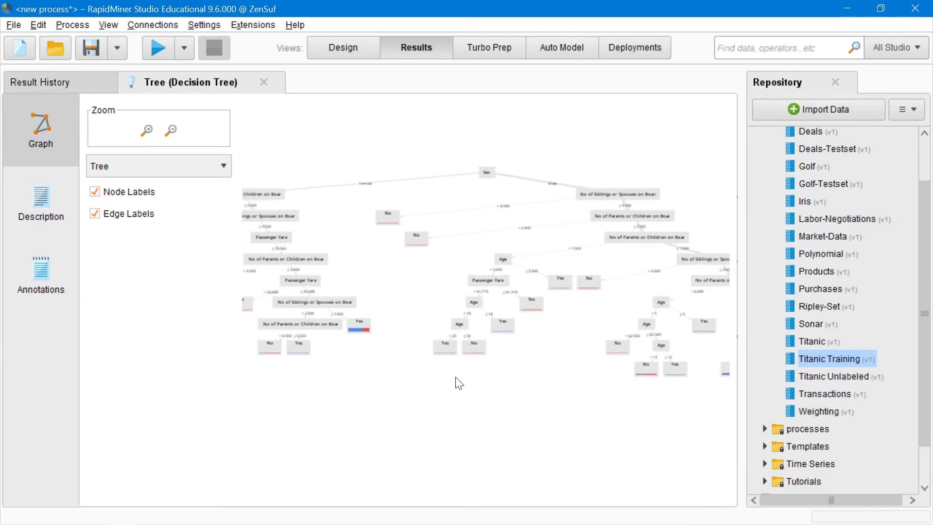
{"action": "left_click_drag", "start_coordinate": [336, 216], "coordinate": [482, 202]}
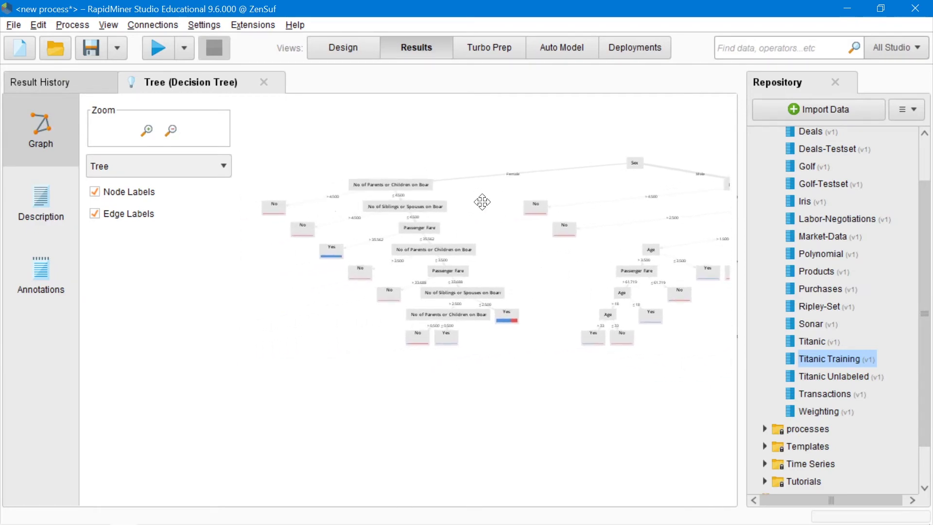
{"action": "left_click_drag", "start_coordinate": [355, 154], "coordinate": [381, 135]}
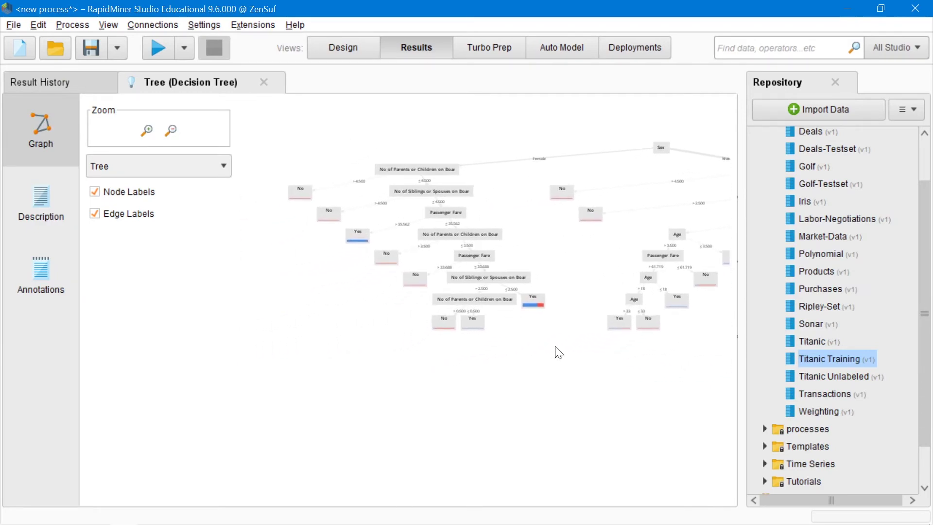
{"action": "left_click_drag", "start_coordinate": [549, 349], "coordinate": [353, 346]}
{"action": "scroll", "coordinate": [490, 284], "scroll_direction": "down", "scroll_amount": 3}
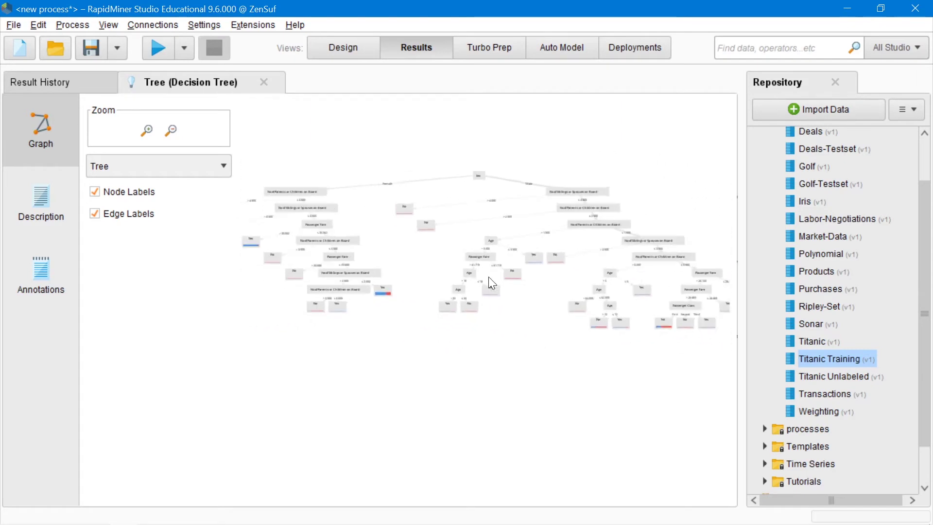
- Start a data import from the computer and choose the file Titanic+Data.xls in the Documents folder
{"action": "left_click", "coordinate": [343, 47]}
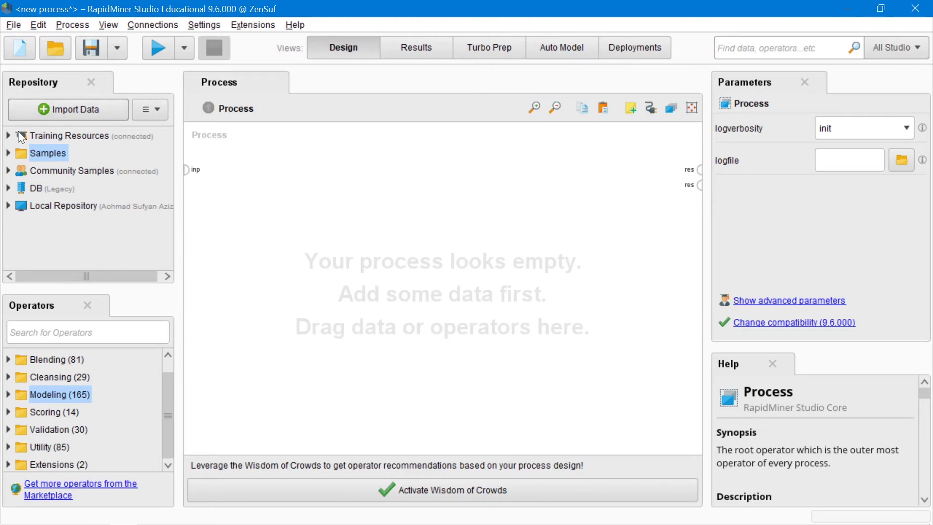
{"action": "left_click", "coordinate": [78, 113]}
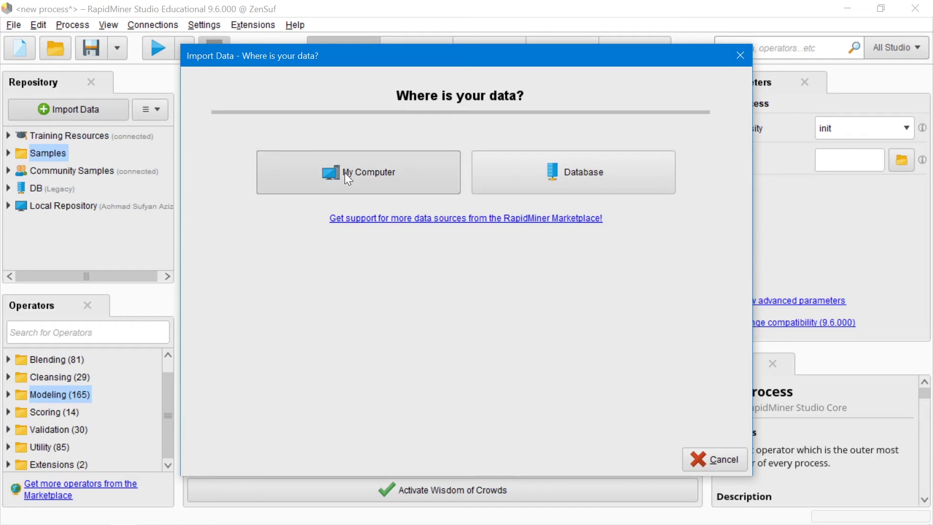
{"action": "left_click", "coordinate": [372, 177]}
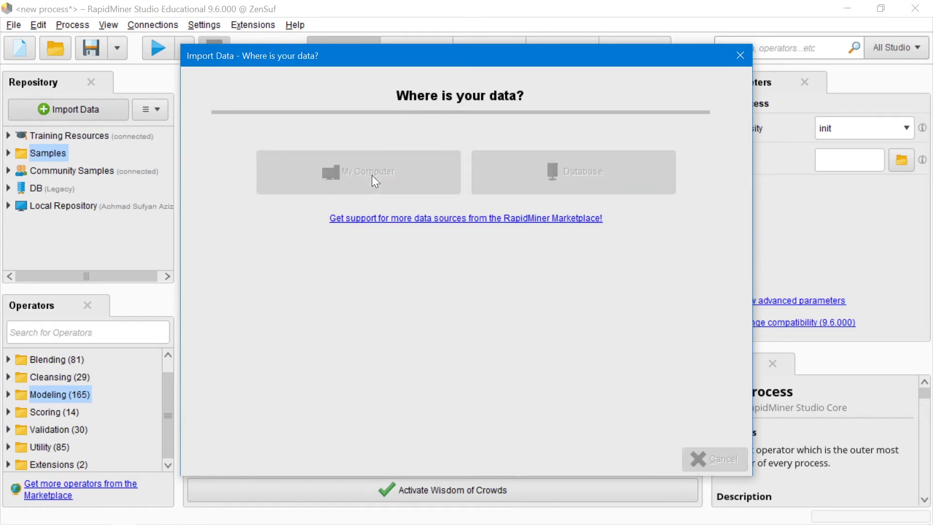
{"action": "scroll", "coordinate": [408, 256], "scroll_direction": "down", "scroll_amount": 1}
{"action": "scroll", "coordinate": [412, 262], "scroll_direction": "down", "scroll_amount": 5}
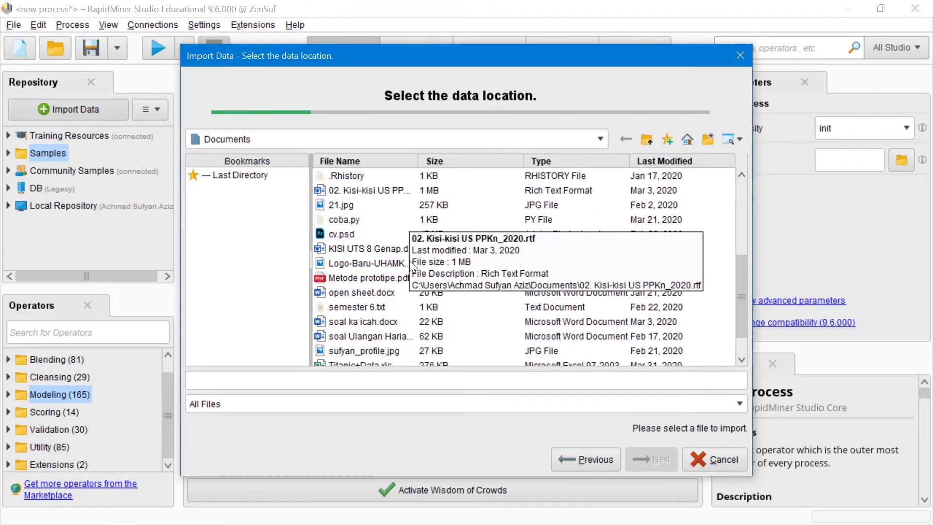
{"action": "scroll", "coordinate": [412, 266], "scroll_direction": "down", "scroll_amount": 1}
{"action": "left_click", "coordinate": [370, 331]}
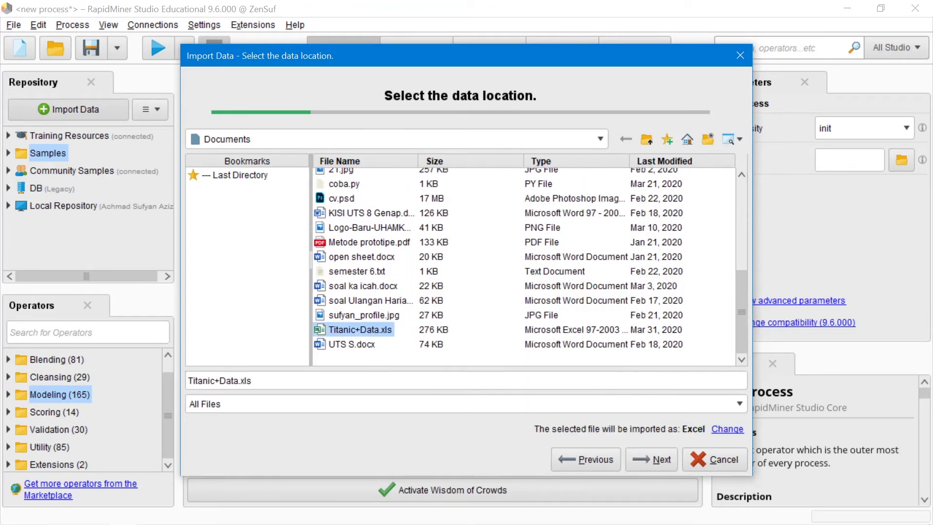
{"action": "left_click", "coordinate": [661, 462]}
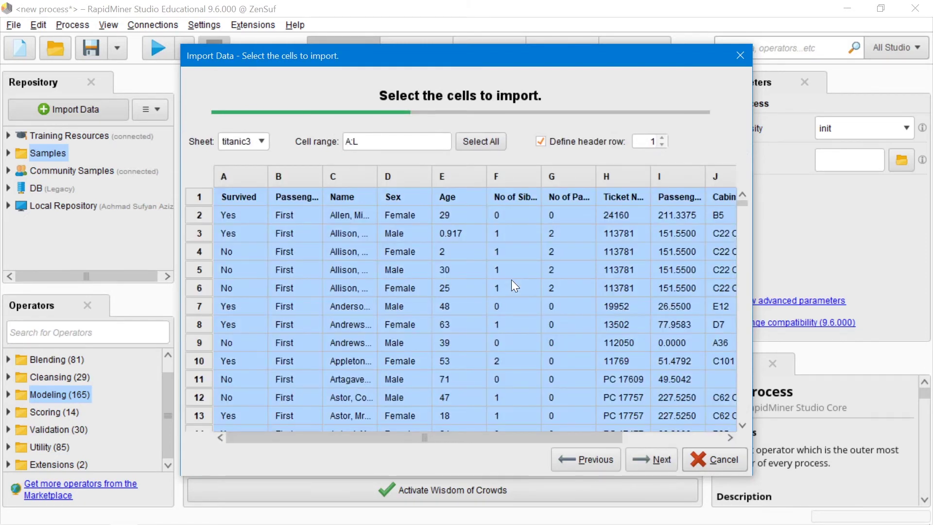
- Review the rows of the titanic3 sheet and accept cell range A:L with header row 1
{"action": "mouse_move", "coordinate": [745, 202]}
{"action": "left_mouse_down"}
{"action": "mouse_move", "coordinate": [743, 419]}
{"action": "mouse_move", "coordinate": [743, 210]}
{"action": "left_mouse_up"}
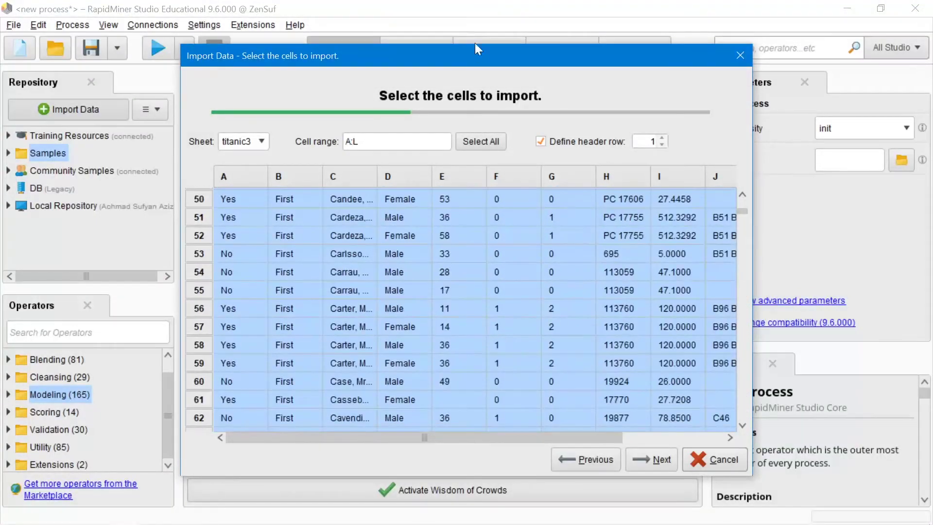
{"action": "left_click_drag", "start_coordinate": [477, 56], "coordinate": [471, 40]}
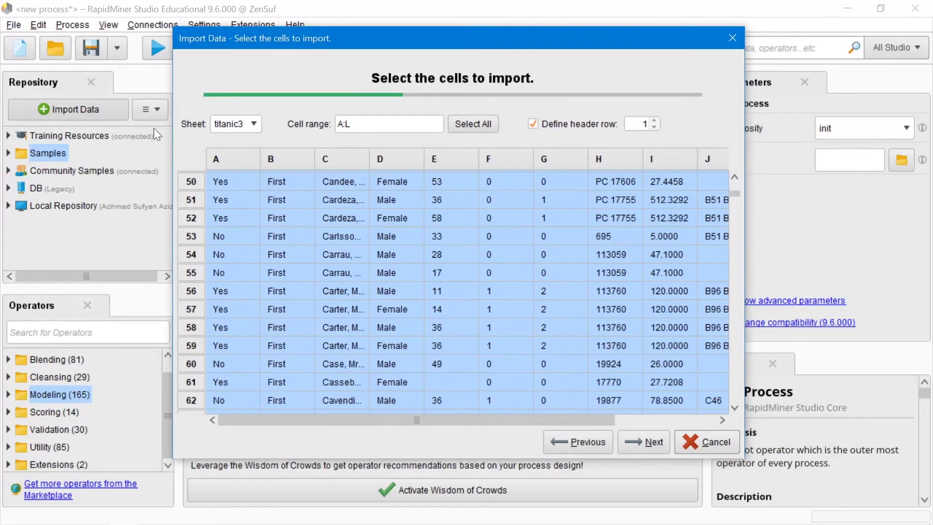
{"action": "mouse_move", "coordinate": [322, 38]}
{"action": "left_mouse_down"}
{"action": "mouse_move", "coordinate": [329, 55]}
{"action": "mouse_move", "coordinate": [332, 42]}
{"action": "left_mouse_up"}
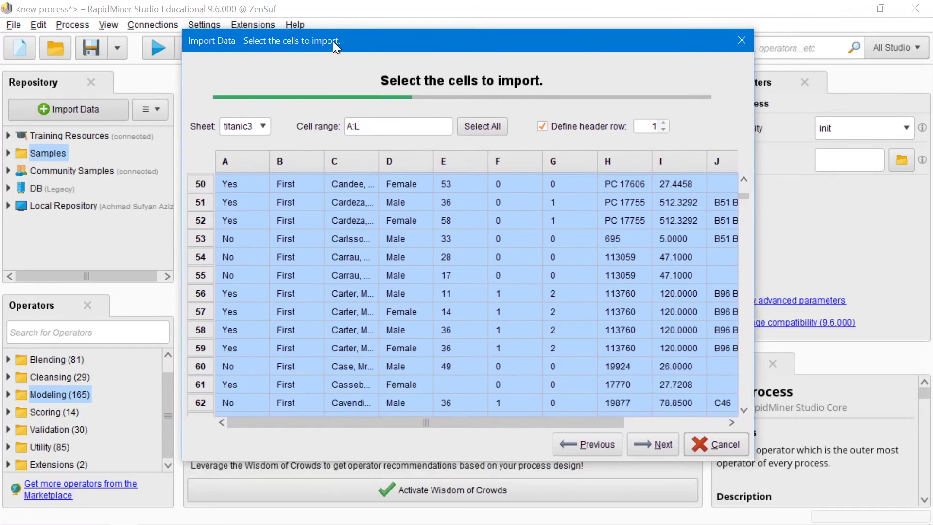
{"action": "mouse_move", "coordinate": [317, 423]}
{"action": "left_mouse_down"}
{"action": "mouse_move", "coordinate": [438, 422]}
{"action": "mouse_move", "coordinate": [315, 428]}
{"action": "left_mouse_up"}
{"action": "left_click", "coordinate": [640, 444]}
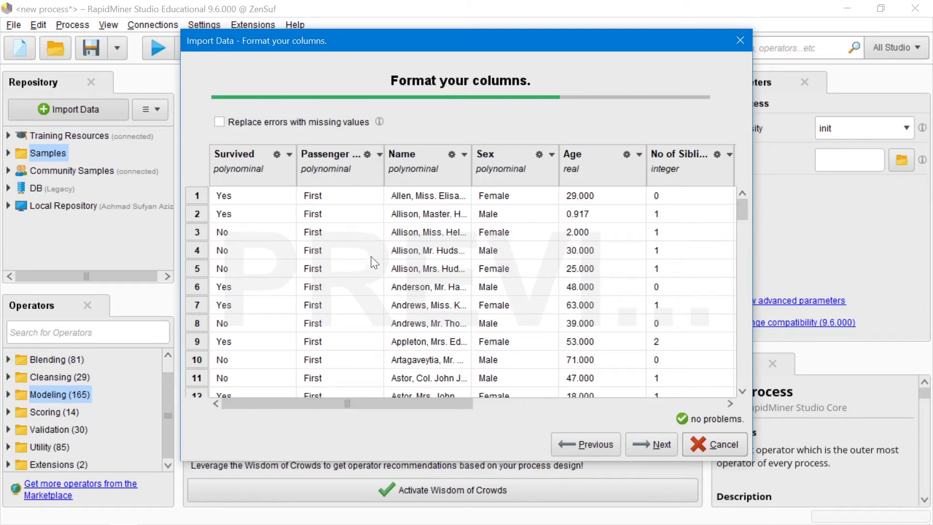
- Keep the column formats, store the data as Titanic+Data in the Local Repository, and look over its rows
{"action": "left_click", "coordinate": [652, 445]}
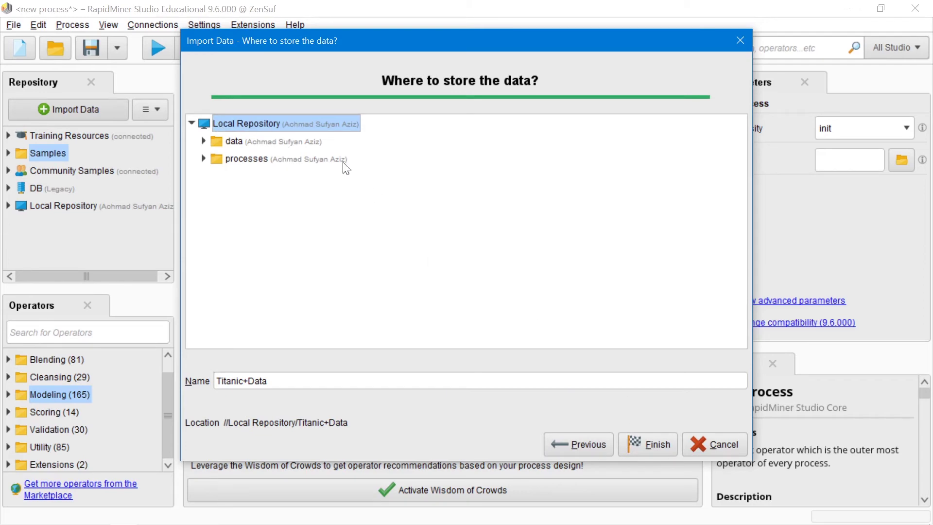
{"action": "left_click", "coordinate": [654, 446]}
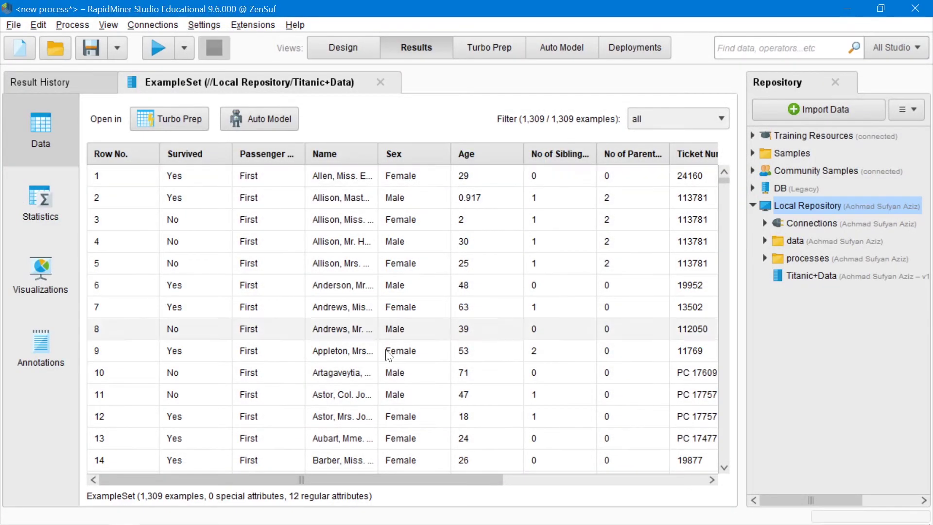
{"action": "left_click_drag", "start_coordinate": [425, 480], "coordinate": [627, 481]}
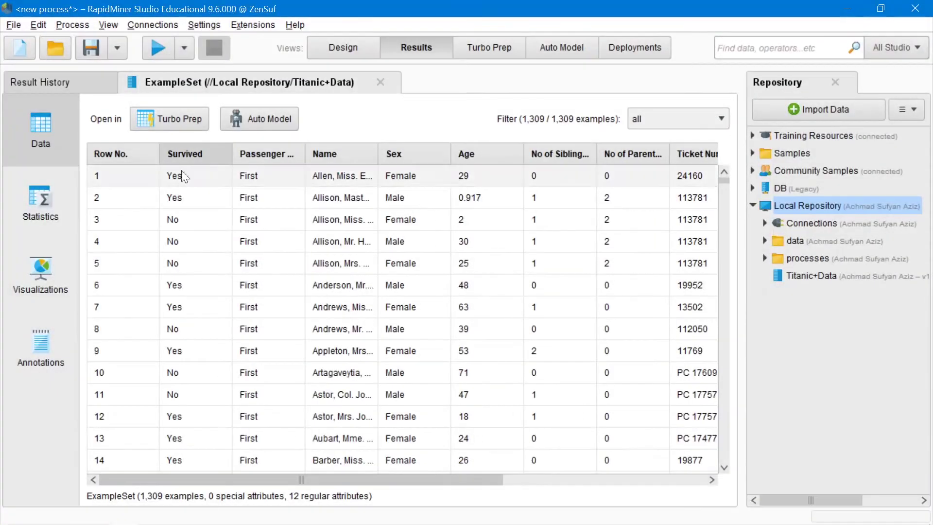
{"action": "scroll", "coordinate": [277, 224], "scroll_direction": "down", "scroll_amount": 1}
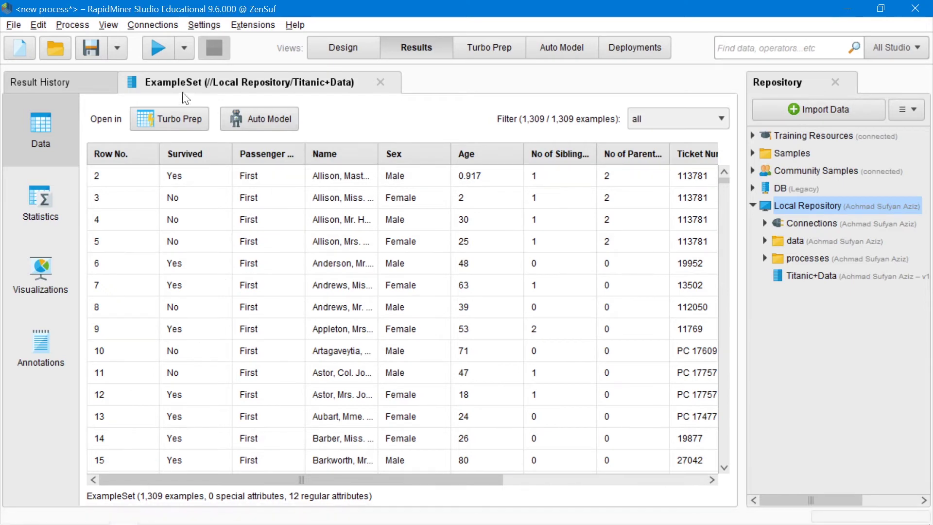
- Add the Titanic Training dataset from the Samples data folder to the empty process and collapse the Samples folder
{"action": "left_click", "coordinate": [325, 49]}
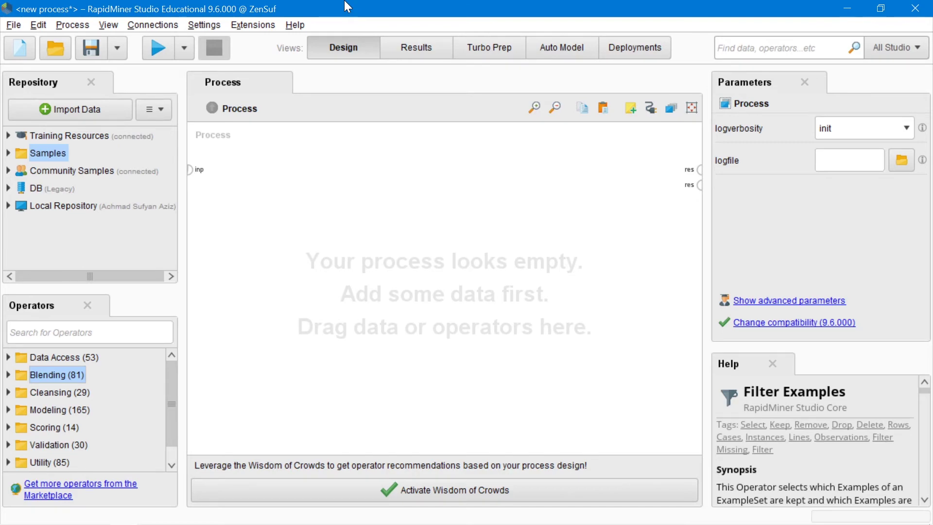
{"action": "left_click", "coordinate": [8, 154]}
{"action": "left_click_drag", "start_coordinate": [167, 159], "coordinate": [174, 211]}
{"action": "left_click_drag", "start_coordinate": [103, 194], "coordinate": [289, 190]}
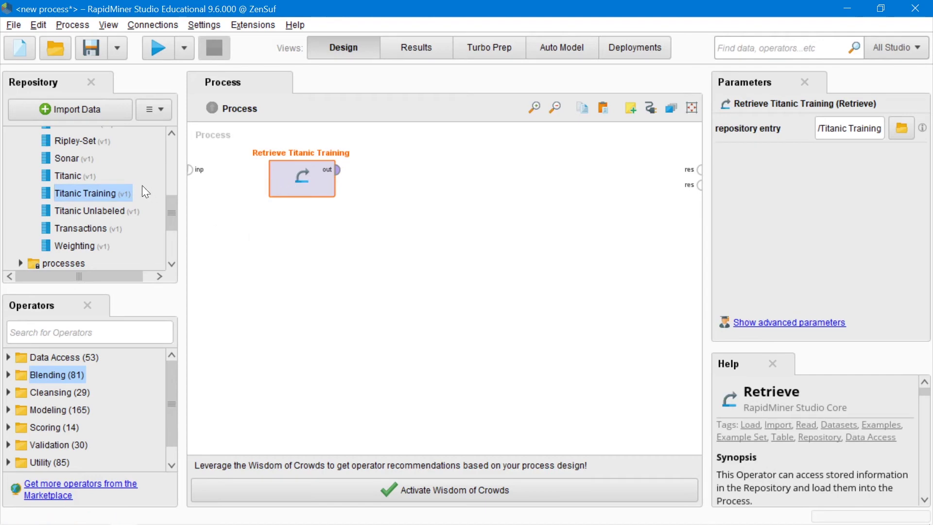
{"action": "left_click_drag", "start_coordinate": [170, 200], "coordinate": [153, 153]}
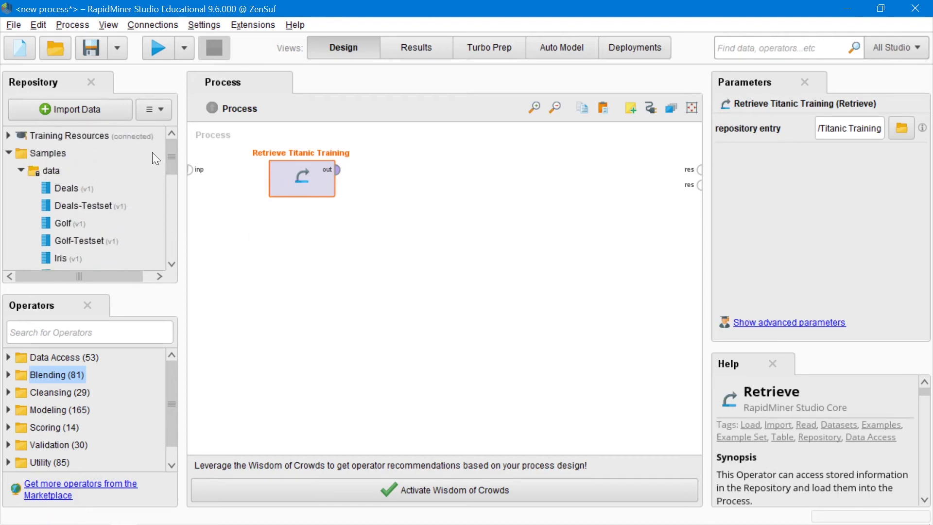
{"action": "left_click", "coordinate": [21, 170]}
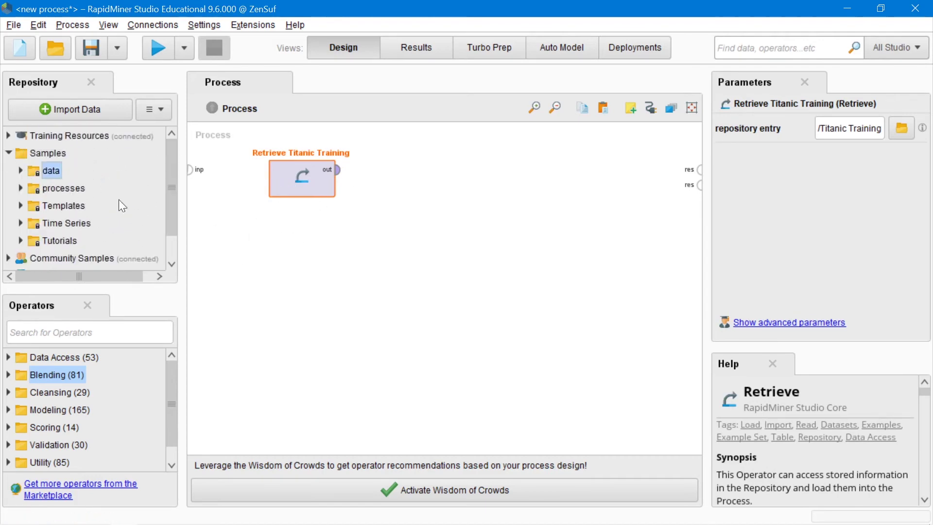
{"action": "left_click", "coordinate": [10, 153]}
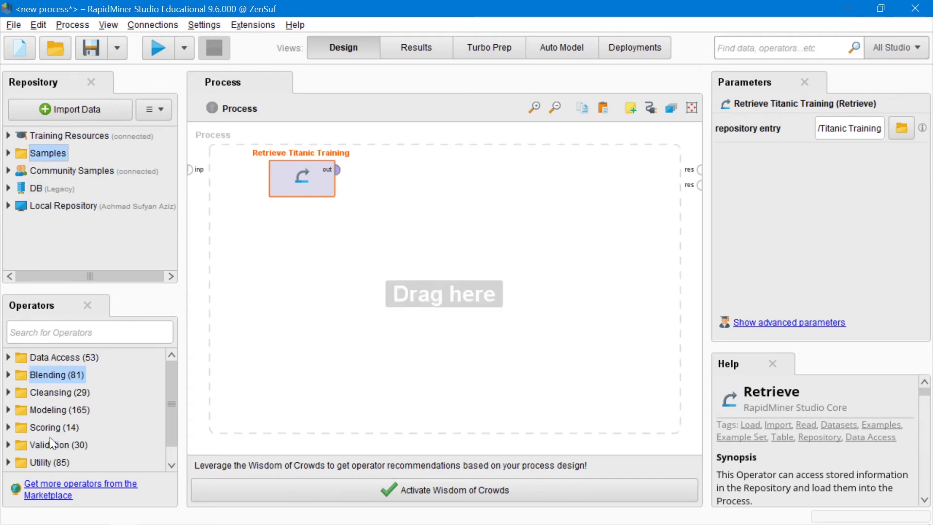
- Search the operators for "filter examp" and place Filter Examples beside the Retrieve Titanic Training operator
{"action": "left_click", "coordinate": [11, 333]}
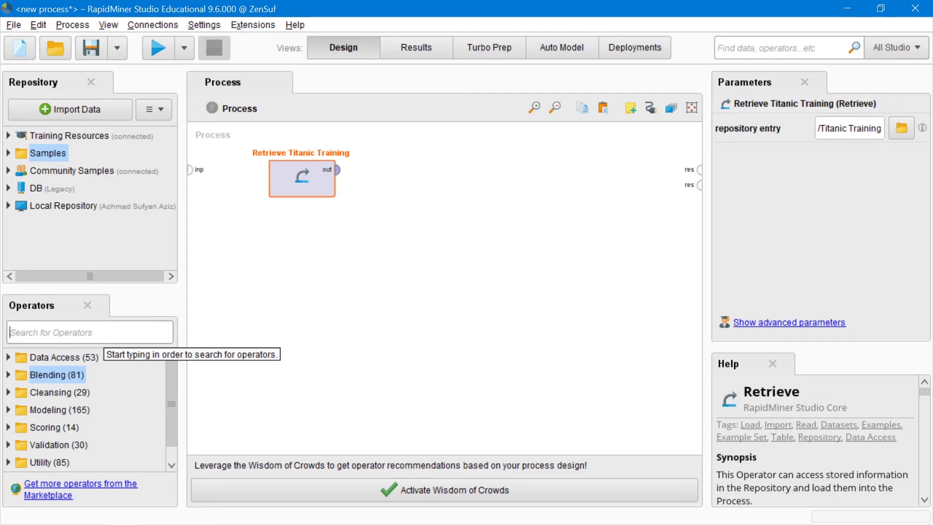
{"action": "type", "text": "filet"}
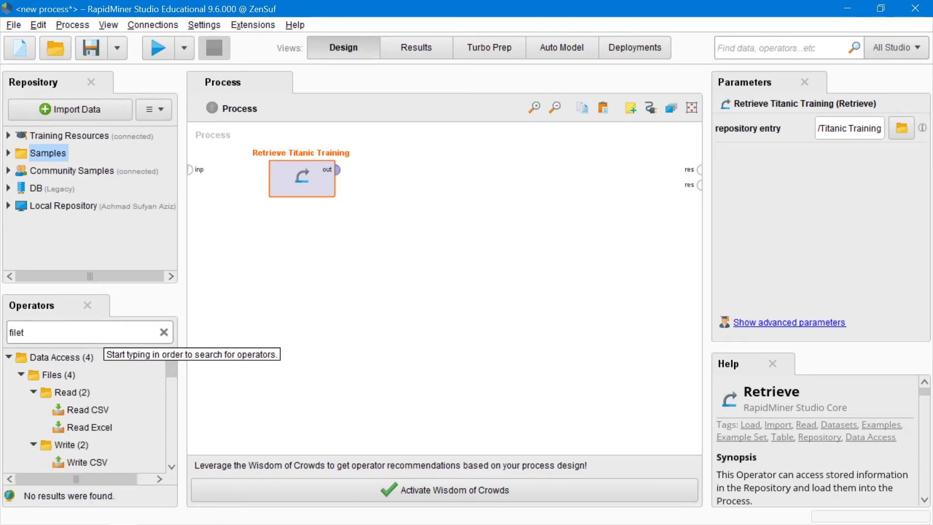
{"action": "key", "text": "BackSpace"}
{"action": "key", "text": "BackSpace"}
{"action": "type", "text": "ter examp"}
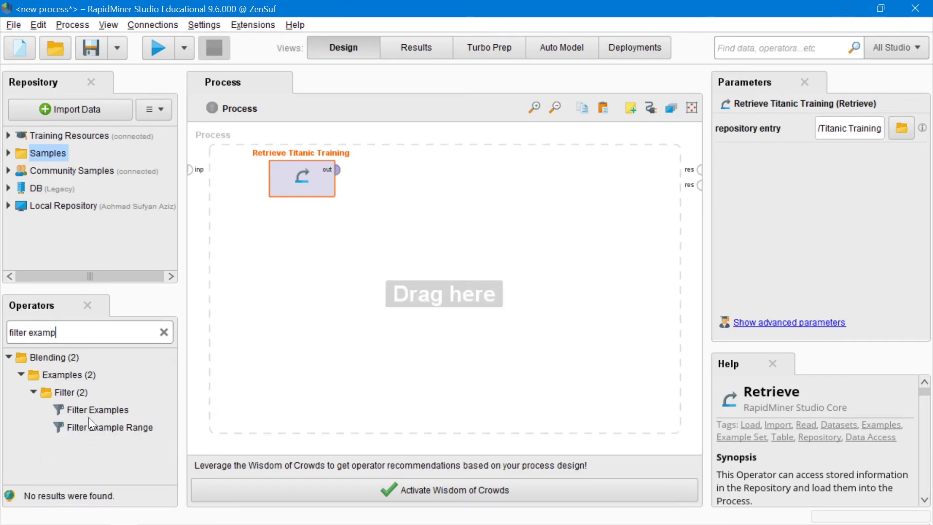
{"action": "left_click_drag", "start_coordinate": [89, 416], "coordinate": [412, 178]}
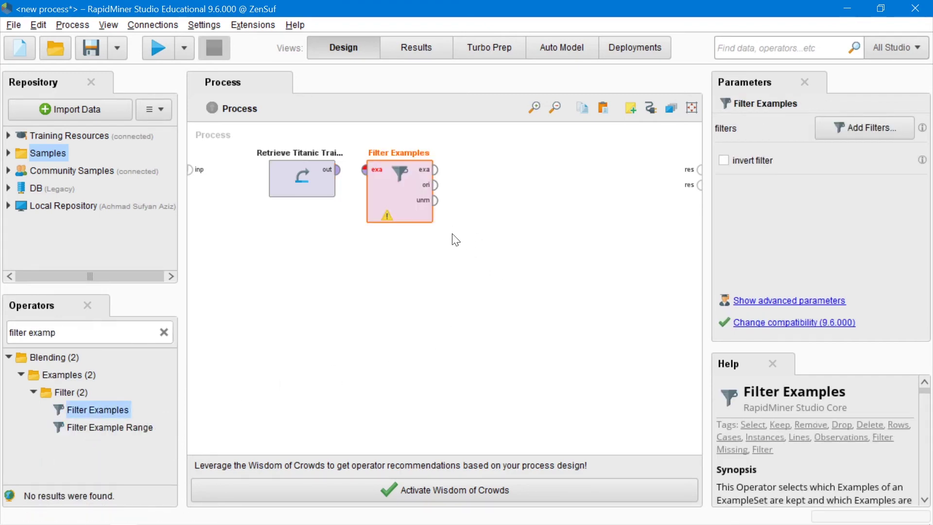
- Connect the Retrieve Titanic Training output to Filter Examples and add a filter where Sex equals Male
{"action": "left_click", "coordinate": [337, 170]}
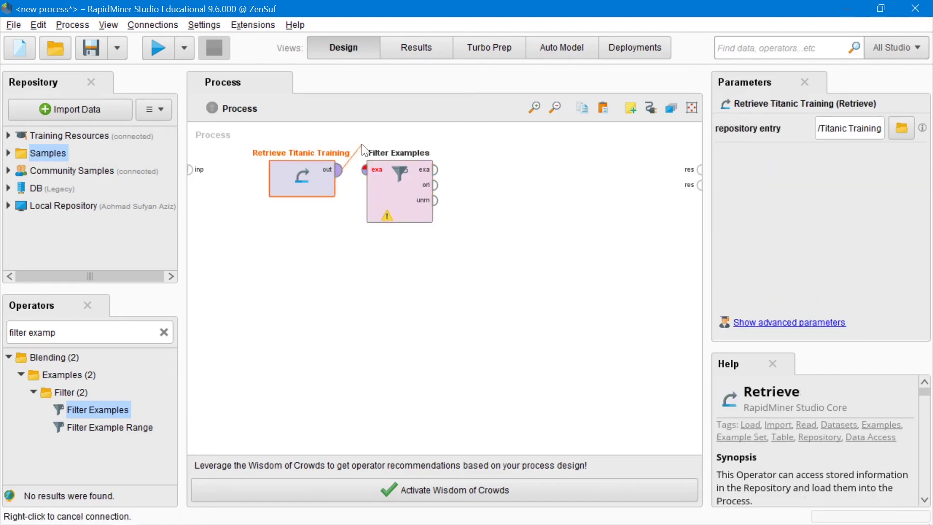
{"action": "left_click", "coordinate": [366, 171]}
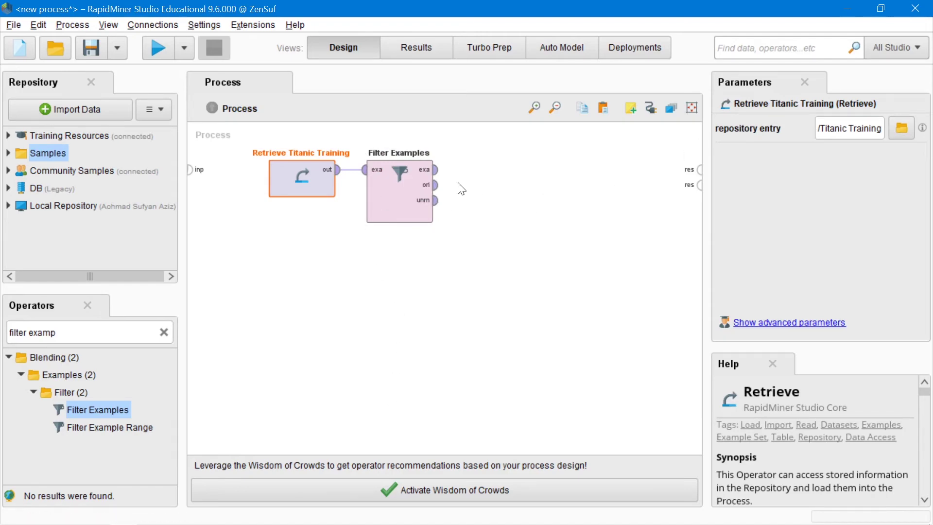
{"action": "left_click", "coordinate": [402, 206]}
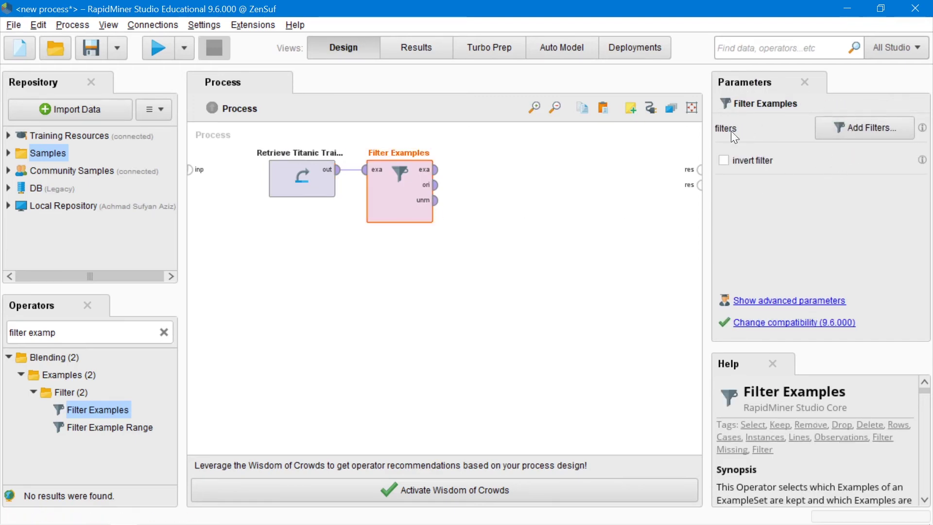
{"action": "left_click", "coordinate": [855, 127]}
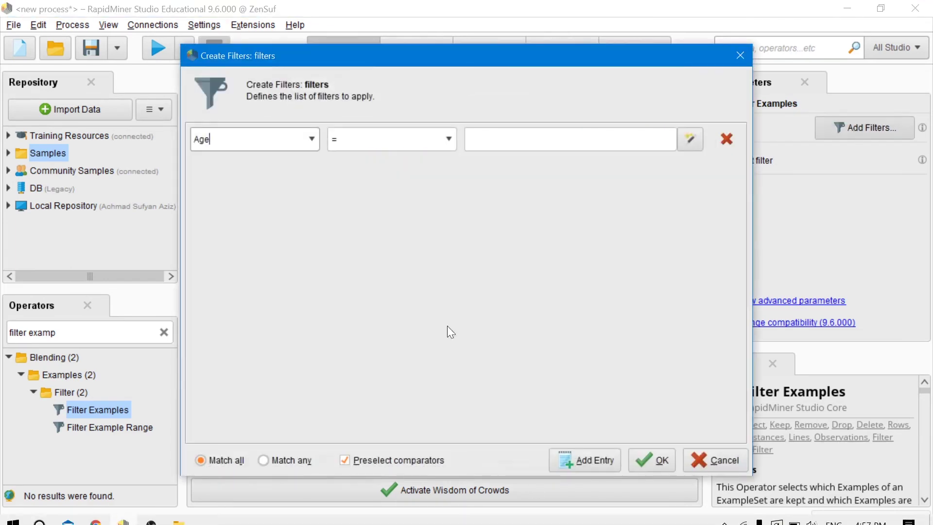
{"action": "left_click", "coordinate": [312, 139]}
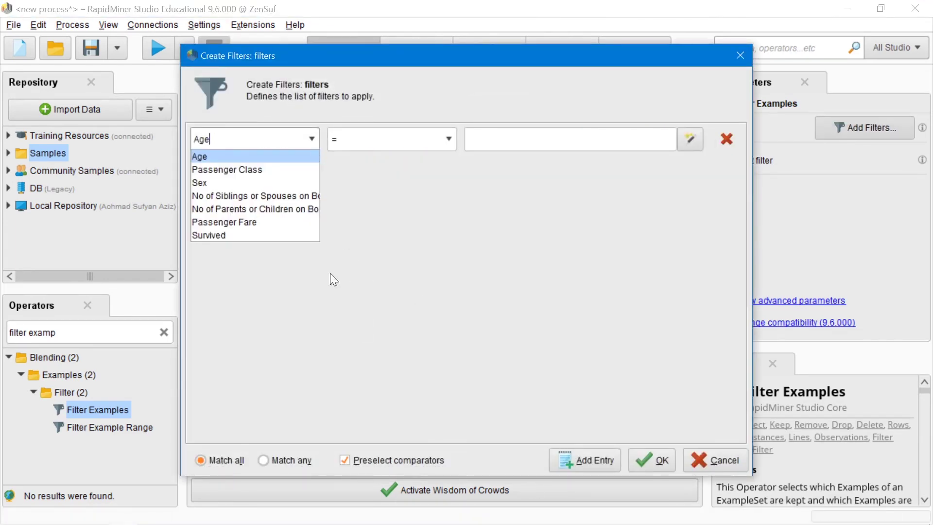
{"action": "left_click", "coordinate": [267, 182]}
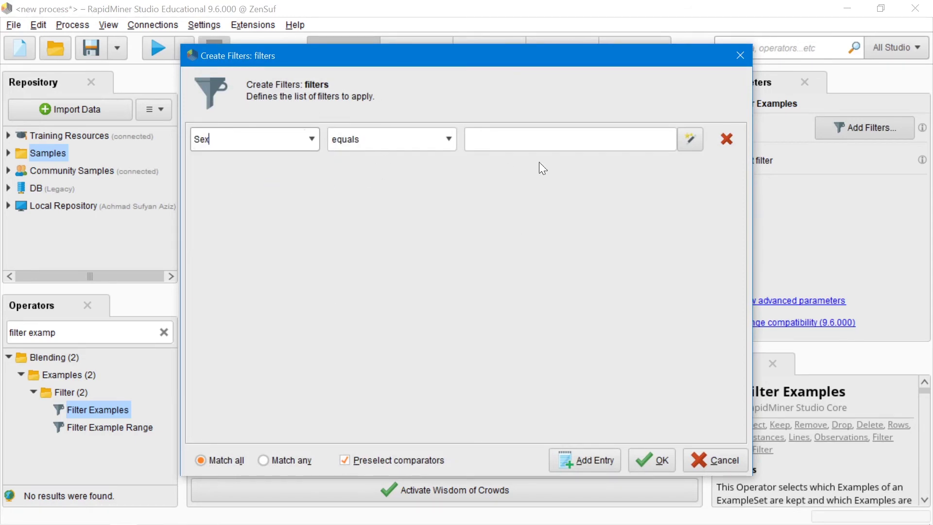
{"action": "left_click", "coordinate": [690, 139]}
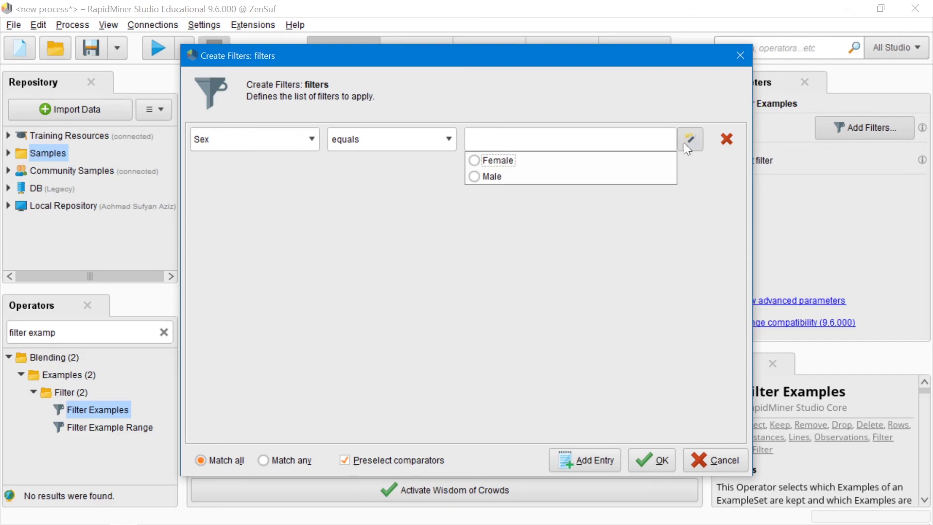
{"action": "left_click", "coordinate": [494, 176]}
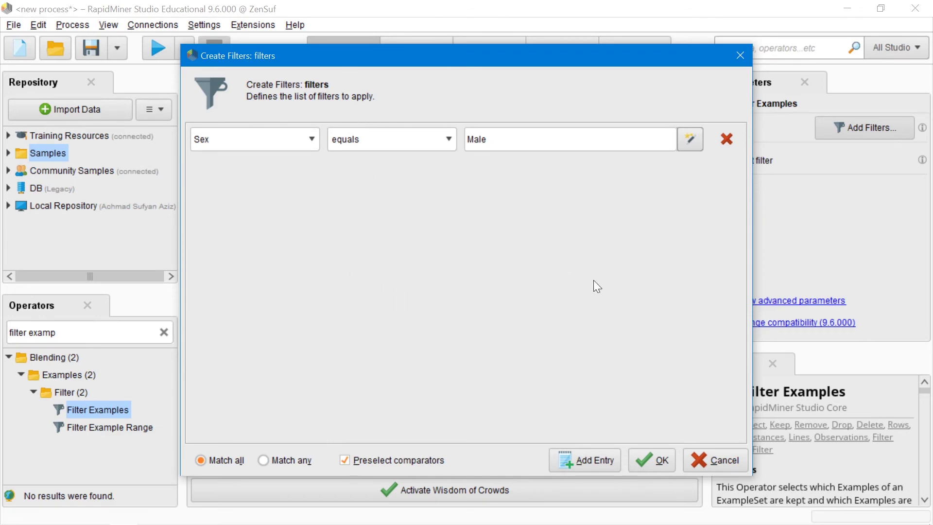
{"action": "left_click", "coordinate": [649, 460]}
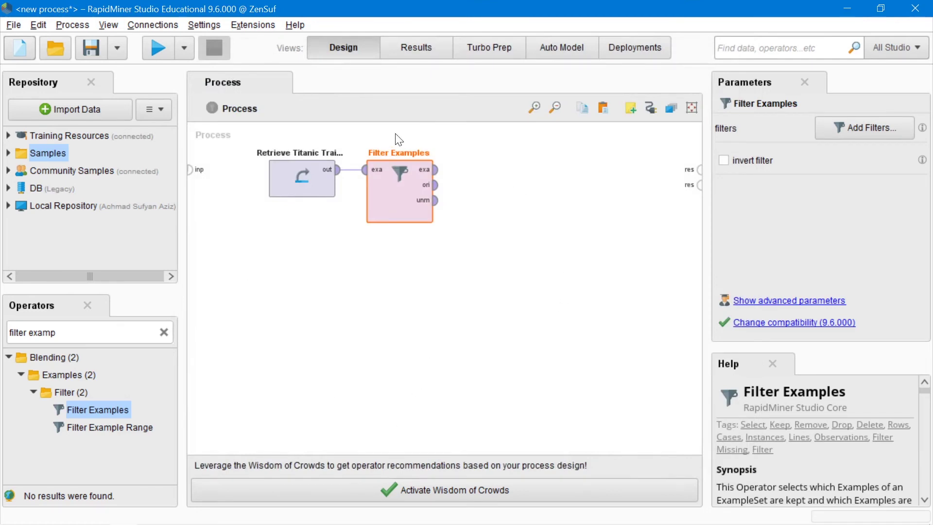
{"action": "left_click", "coordinate": [529, 222]}
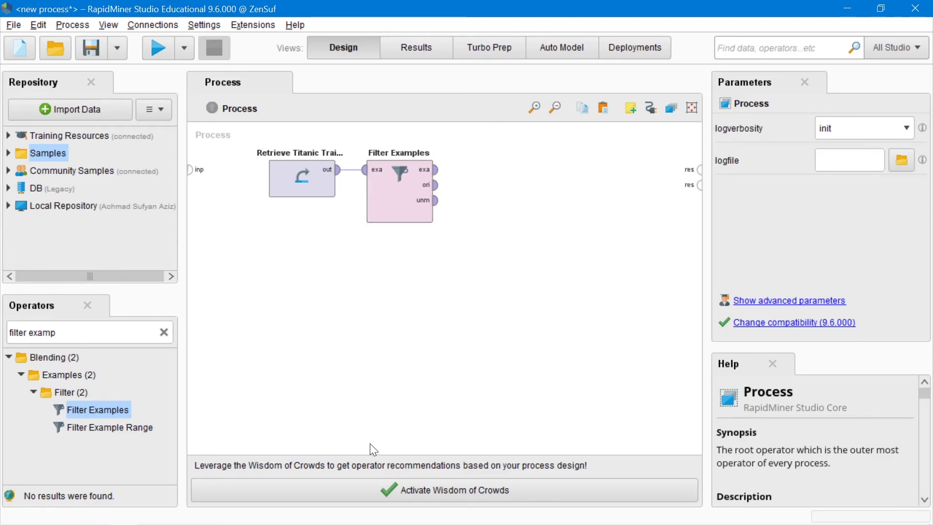
- Search the operators for "sort", place Sort beside Filter Examples, and connect the filtered example output to its input
{"action": "mouse_move", "coordinate": [10, 332]}
{"action": "left_mouse_down"}
{"action": "mouse_move", "coordinate": [56, 333]}
{"action": "mouse_move", "coordinate": [25, 333]}
{"action": "left_mouse_up"}
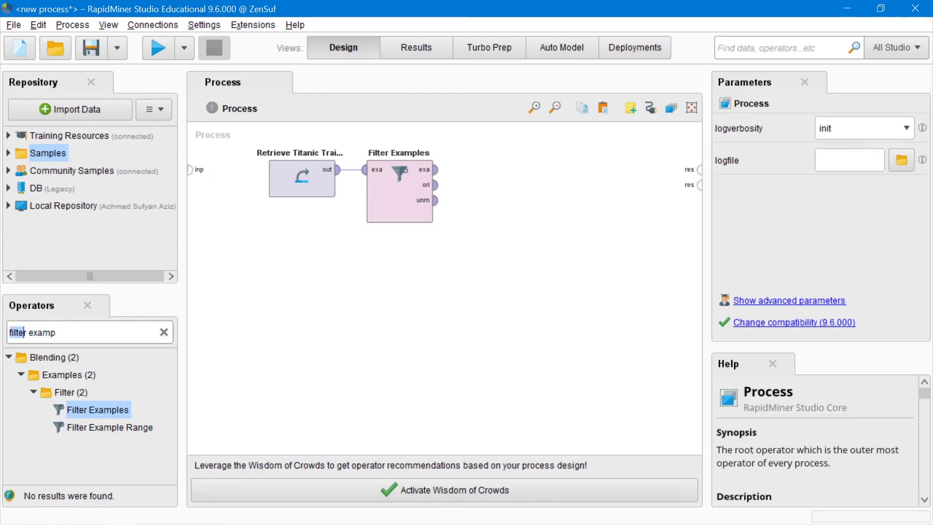
{"action": "triple_click", "coordinate": [56, 333]}
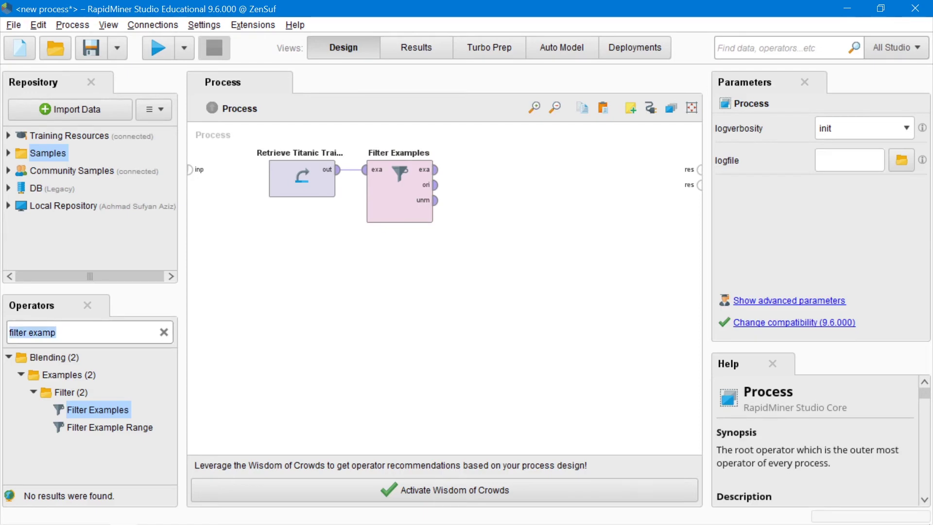
{"action": "type", "text": "sort"}
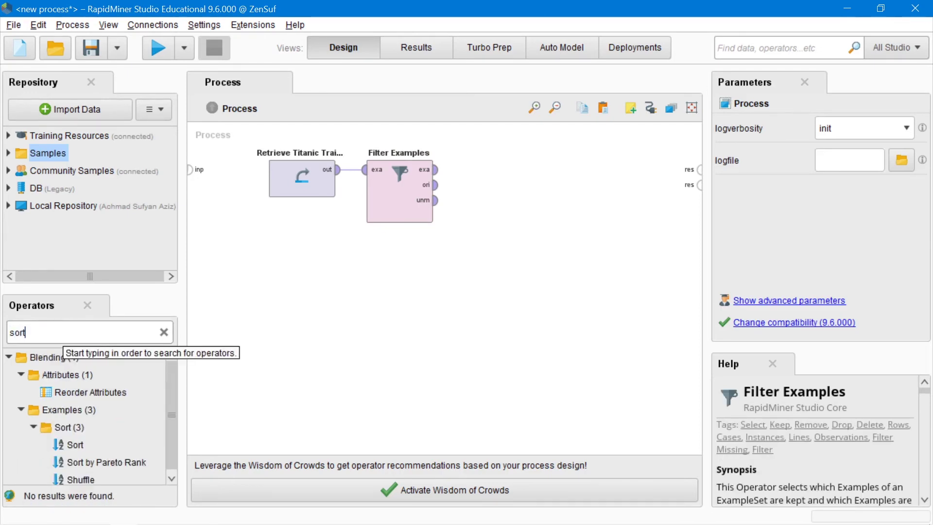
{"action": "left_click", "coordinate": [72, 443]}
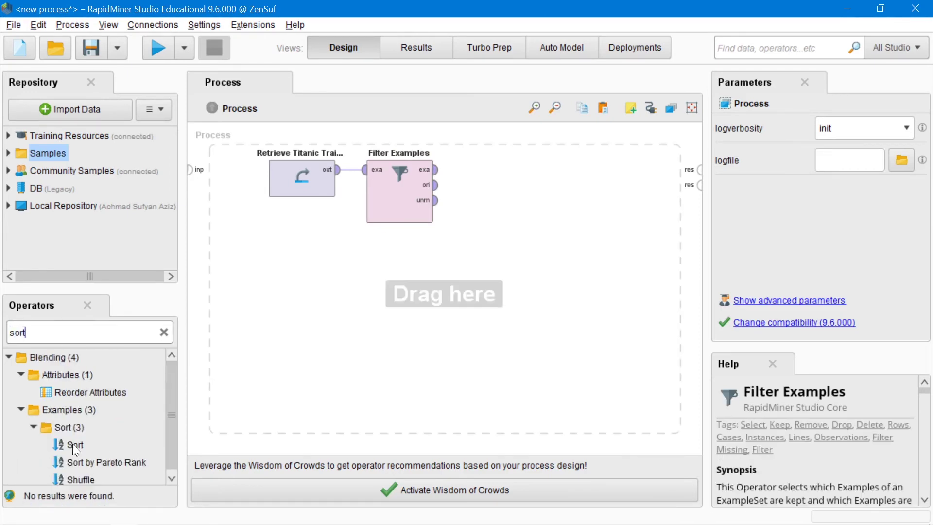
{"action": "left_click_drag", "start_coordinate": [72, 443], "coordinate": [493, 176]}
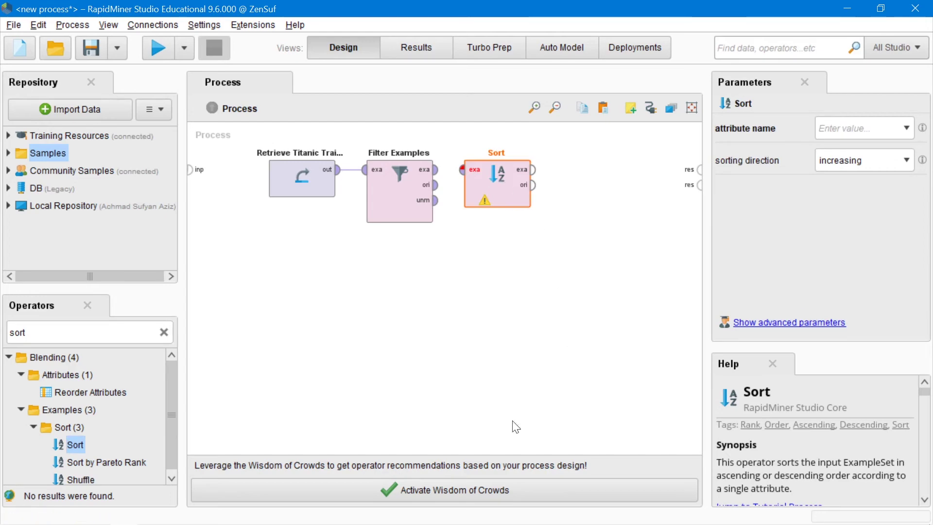
{"action": "left_click", "coordinate": [401, 202]}
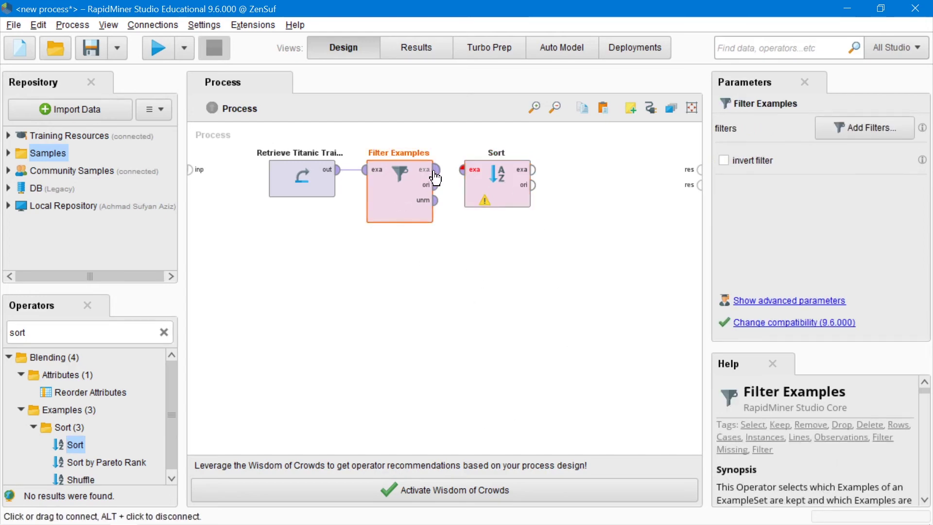
{"action": "left_click", "coordinate": [437, 170]}
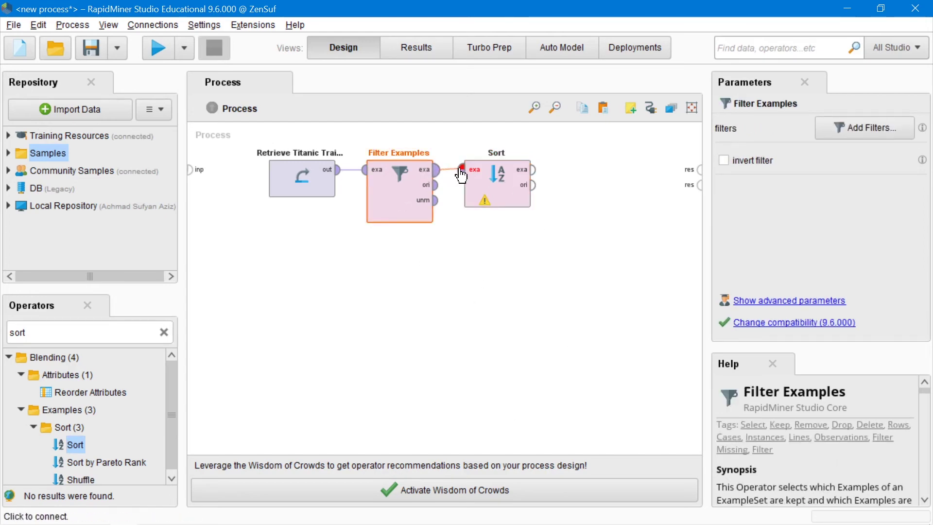
{"action": "left_click", "coordinate": [463, 170]}
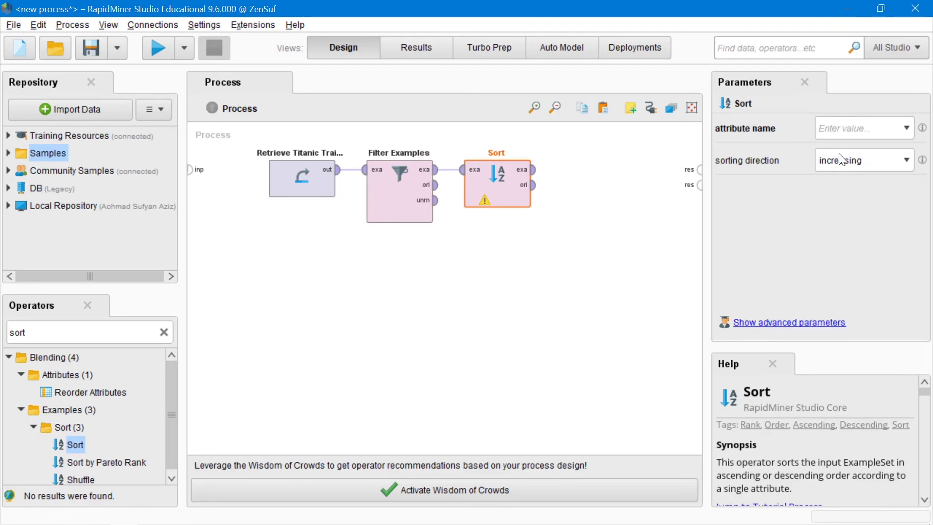
- Set the Sort operator's attribute name to Age and its sorting direction to decreasing
{"action": "left_click", "coordinate": [906, 131]}
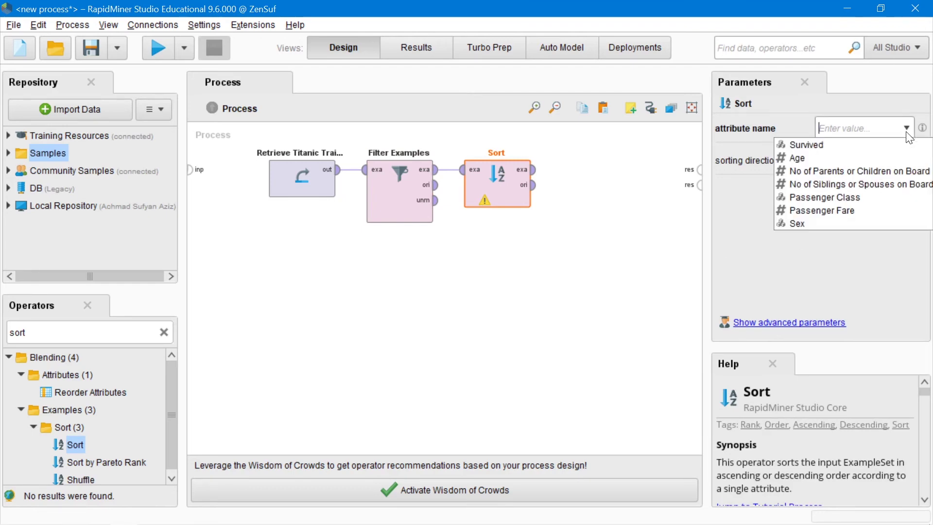
{"action": "left_click", "coordinate": [822, 158]}
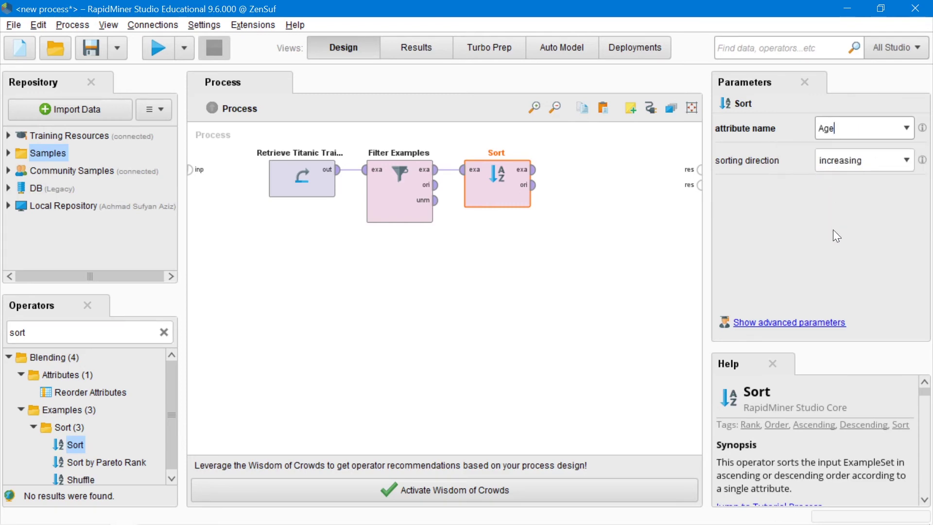
{"action": "left_click", "coordinate": [846, 166]}
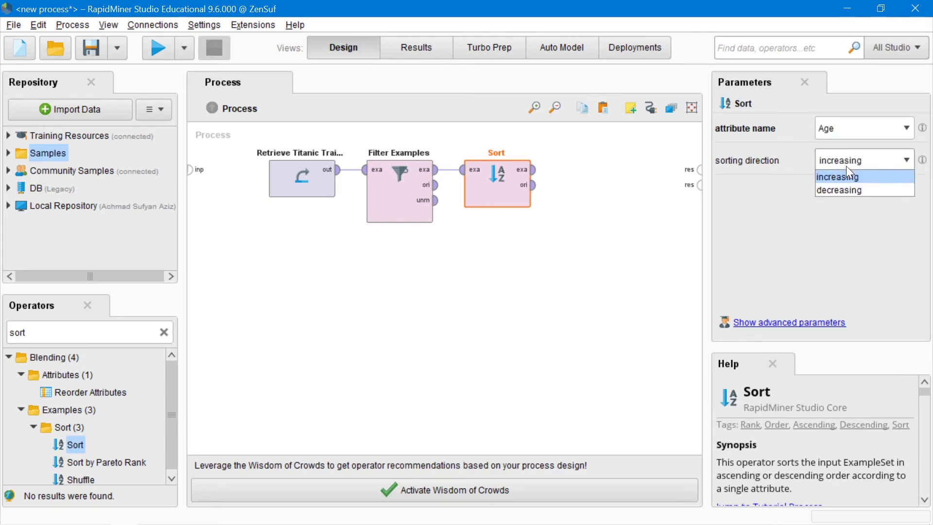
{"action": "left_click", "coordinate": [854, 191]}
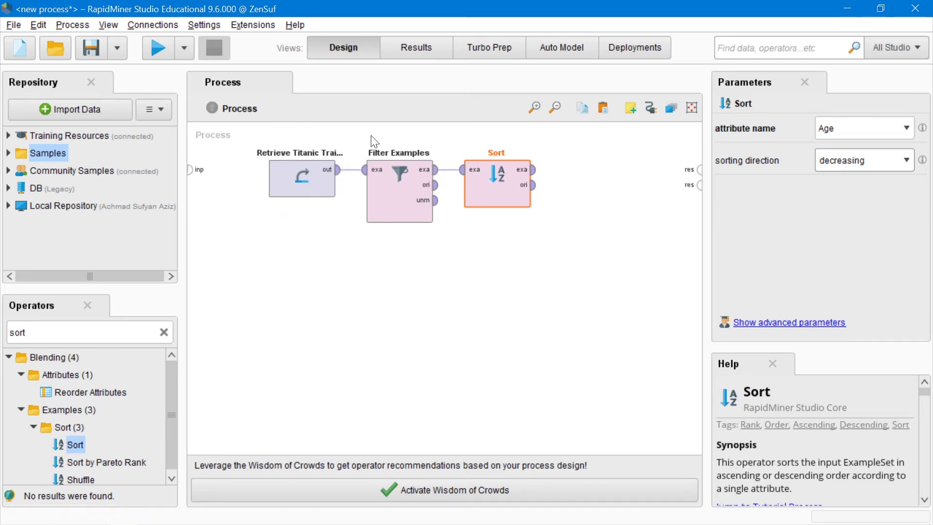
- Check the filter condition defined in Filter Examples and close its dialog
{"action": "left_click", "coordinate": [394, 189]}
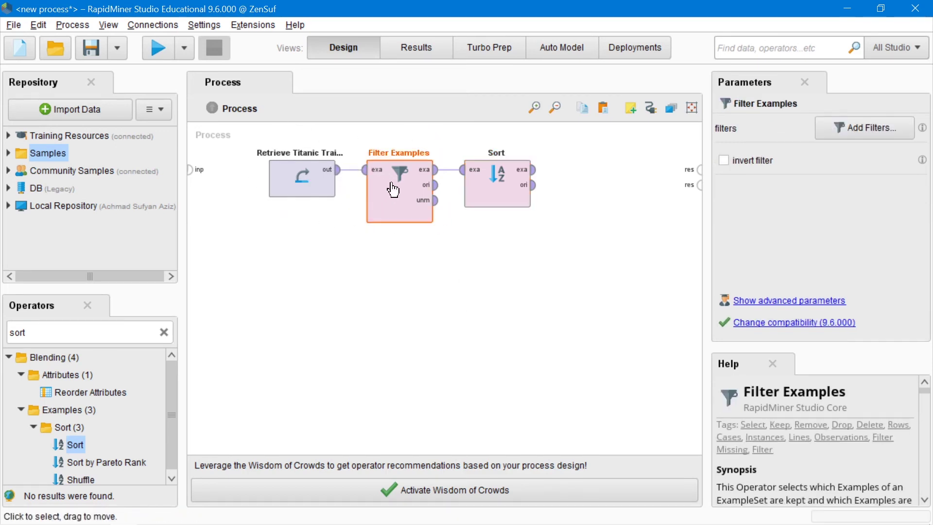
{"action": "left_click", "coordinate": [837, 131]}
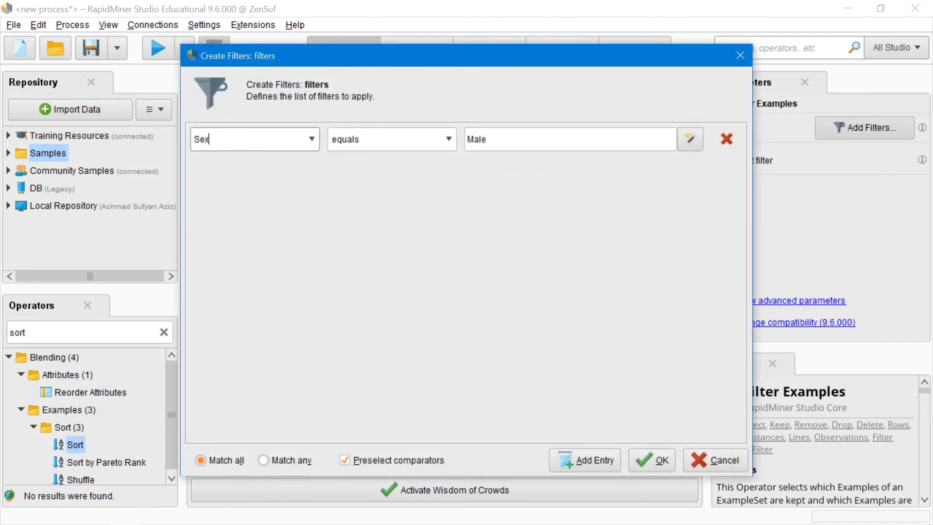
{"action": "left_click", "coordinate": [741, 55]}
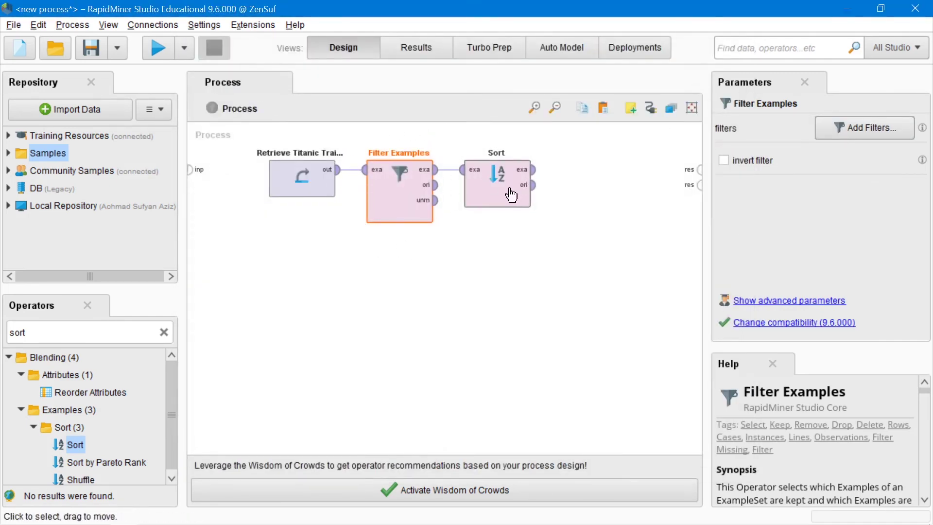
- Connect the Sort operator's example output to the first result port and run the process
{"action": "left_click", "coordinate": [526, 200]}
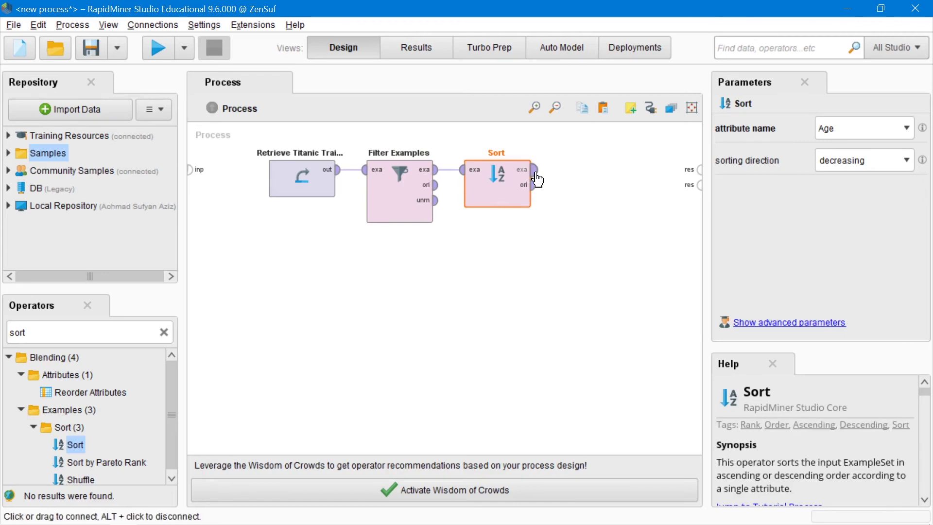
{"action": "mouse_move", "coordinate": [538, 181]}
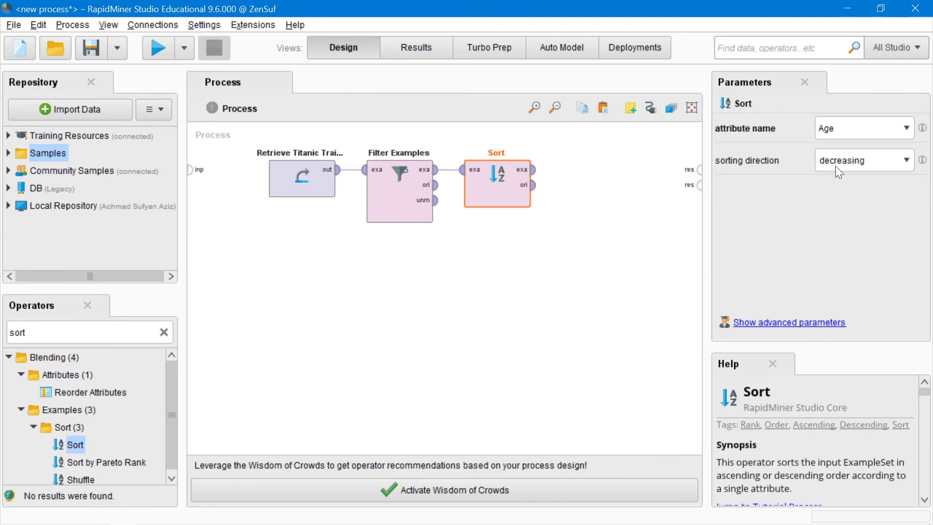
{"action": "left_click", "coordinate": [534, 170]}
{"action": "left_click", "coordinate": [699, 170]}
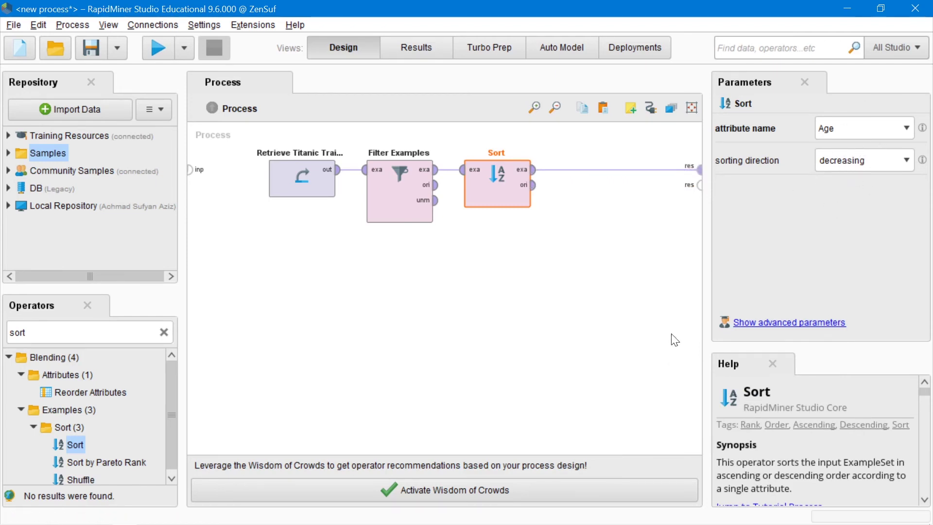
{"action": "left_click", "coordinate": [159, 48]}
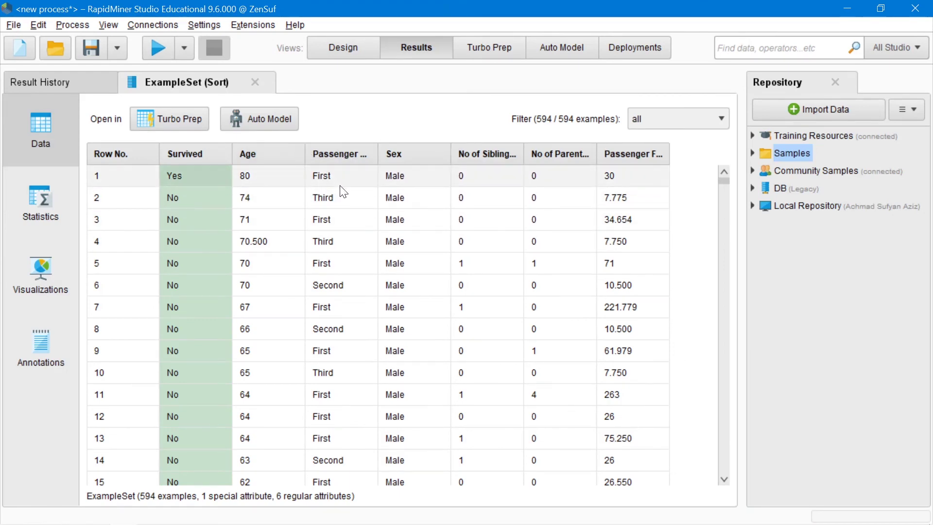
- Examine the filtered and sorted rows from first to last, compare them with the Sort parameters, and dismiss the MyASUS notification
{"action": "scroll", "coordinate": [341, 187], "scroll_direction": "down", "scroll_amount": 1}
{"action": "scroll", "coordinate": [341, 187], "scroll_direction": "up", "scroll_amount": 1}
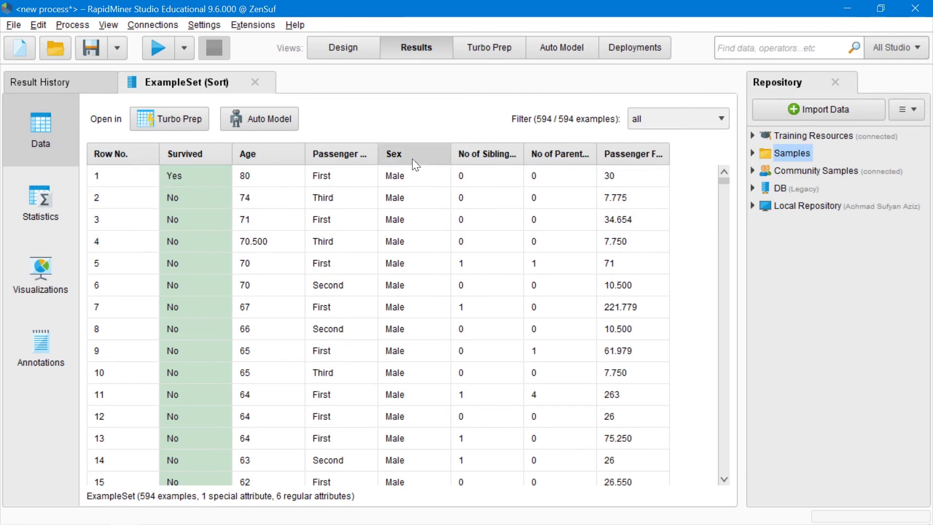
{"action": "left_click_drag", "start_coordinate": [725, 182], "coordinate": [735, 428]}
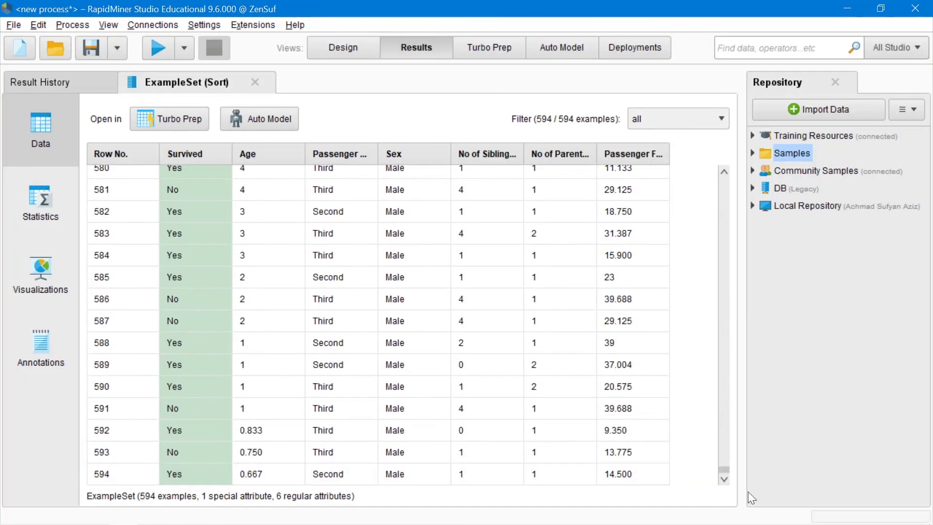
{"action": "left_click_drag", "start_coordinate": [725, 470], "coordinate": [719, 182]}
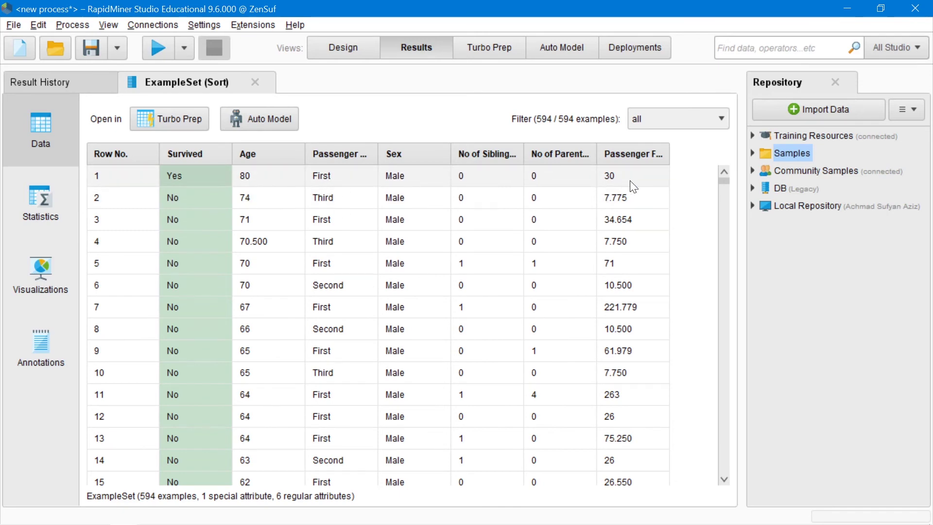
{"action": "left_click", "coordinate": [359, 54]}
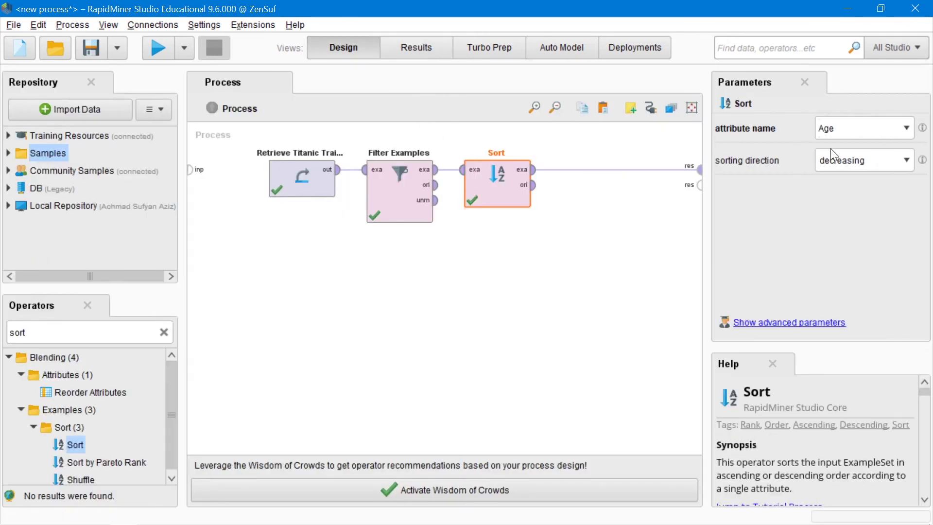
{"action": "left_click", "coordinate": [413, 54]}
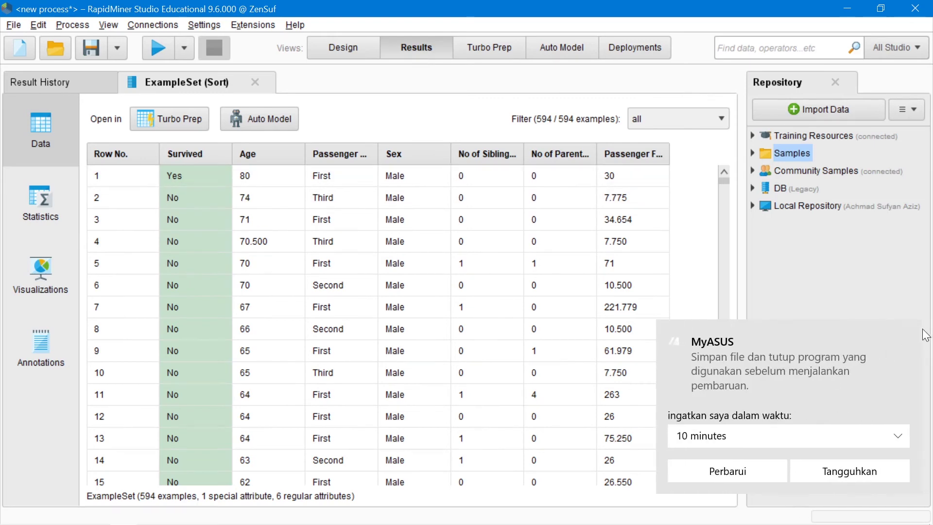
{"action": "left_click", "coordinate": [918, 338]}
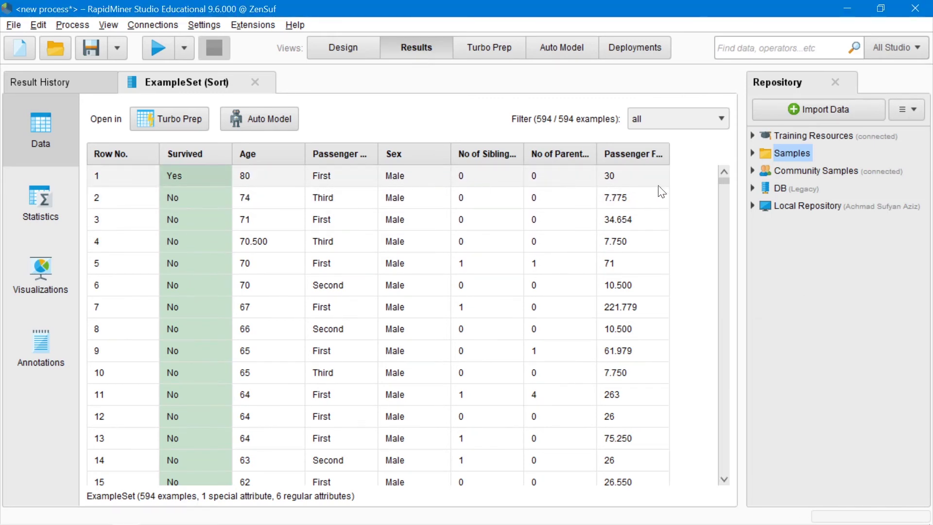
- Examine the age-sorted examples from the first row to the last and compare them with the process design
{"action": "left_click_drag", "start_coordinate": [727, 180], "coordinate": [736, 478]}
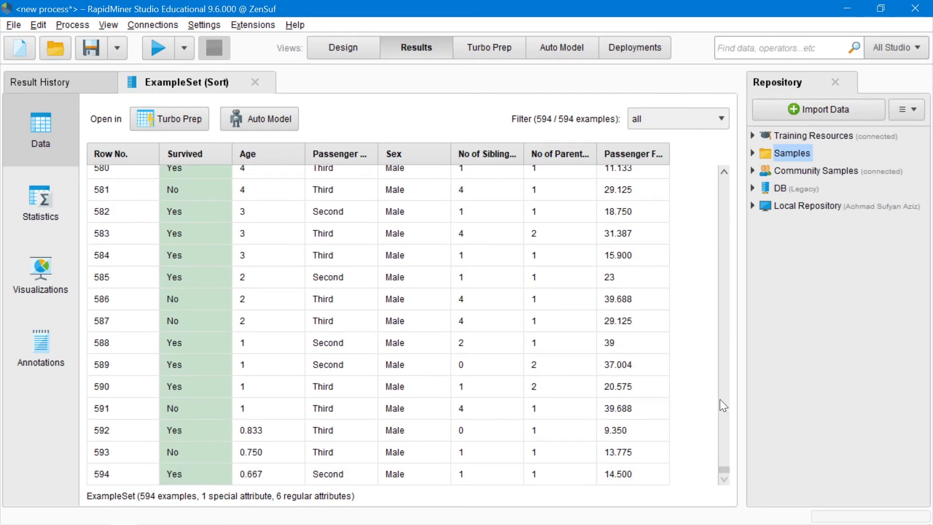
{"action": "left_click_drag", "start_coordinate": [722, 471], "coordinate": [713, 175]}
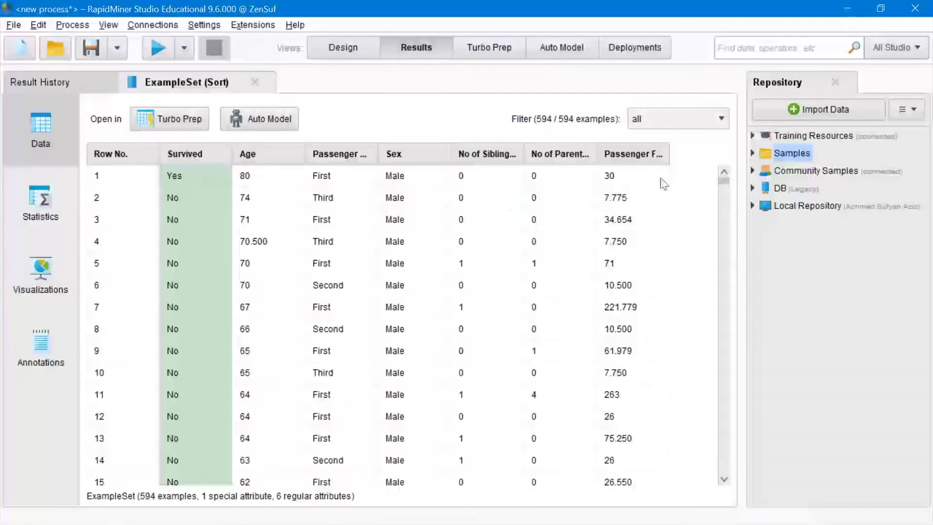
{"action": "left_click", "coordinate": [329, 54]}
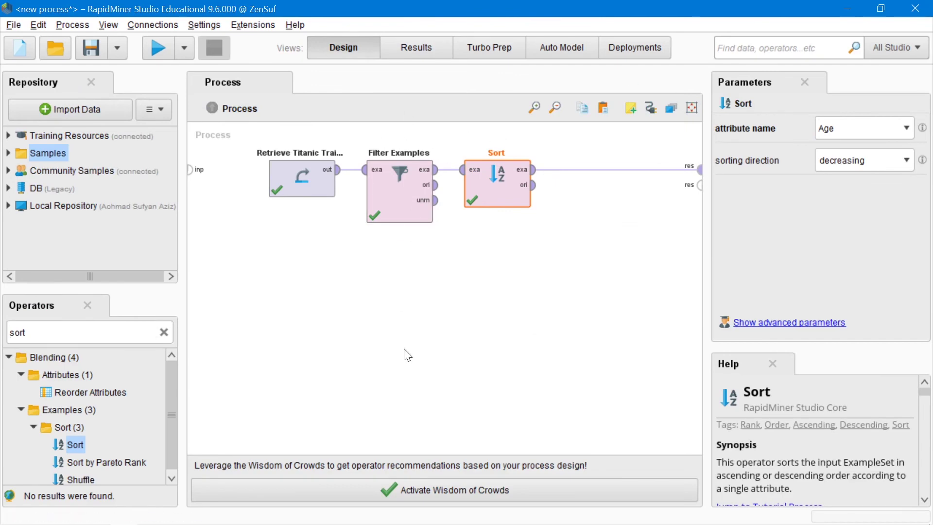
{"action": "left_click", "coordinate": [410, 48]}
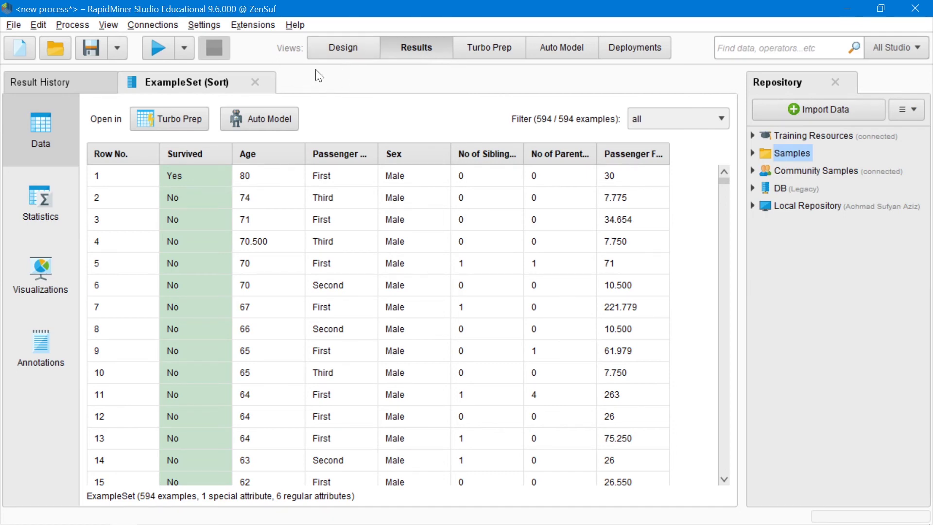
{"action": "key", "text": "F8"}
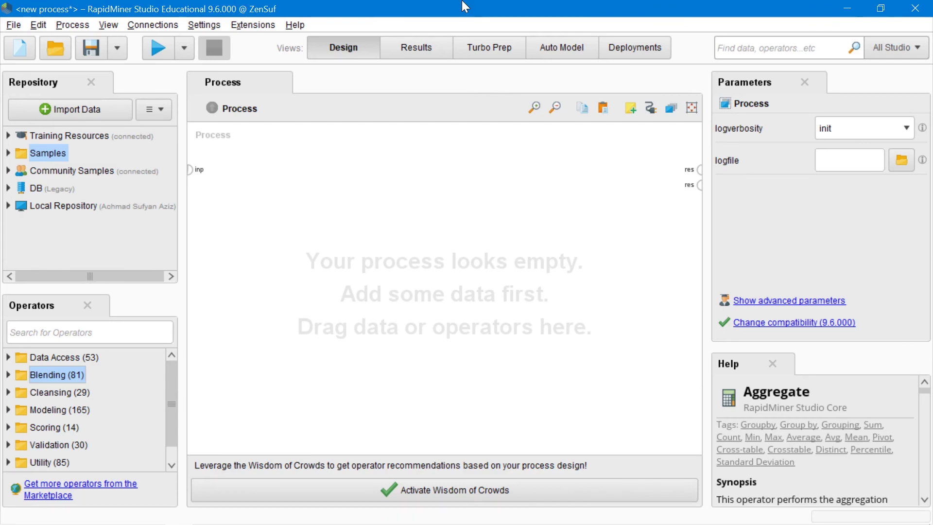
- Add the Products and Transactions datasets from the Samples data folder to the empty process, one below the other, and collapse the folders
{"action": "left_click", "coordinate": [8, 153]}
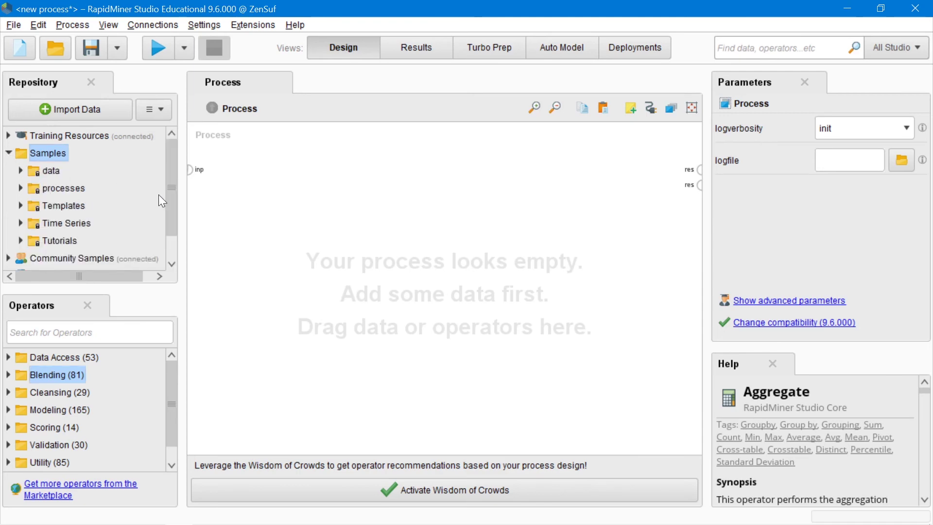
{"action": "left_click", "coordinate": [21, 171]}
{"action": "scroll", "coordinate": [166, 176], "scroll_direction": "down", "scroll_amount": 3}
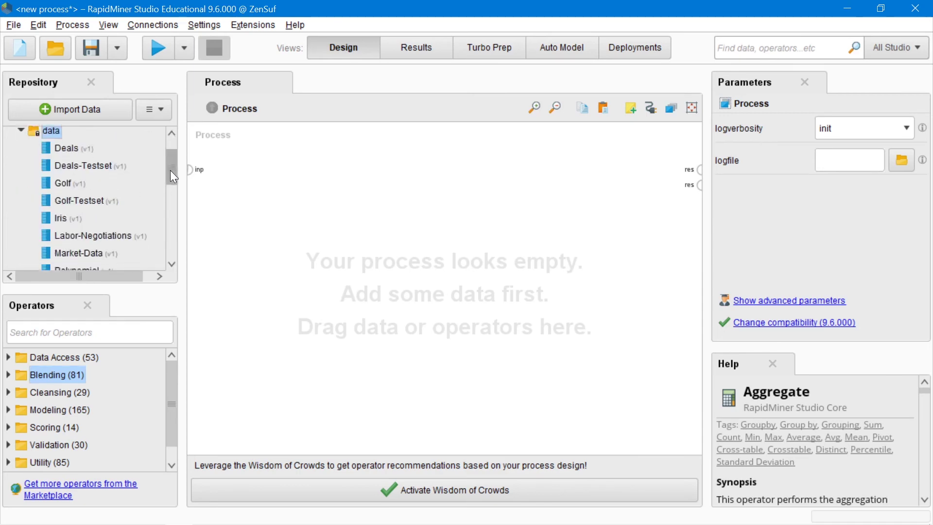
{"action": "left_click_drag", "start_coordinate": [84, 232], "coordinate": [272, 197]}
{"action": "left_click_drag", "start_coordinate": [171, 177], "coordinate": [162, 213]}
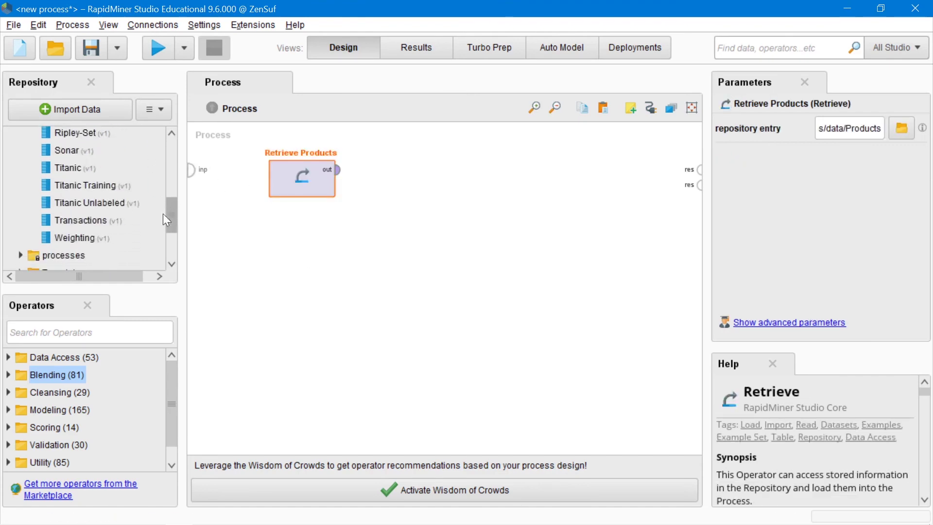
{"action": "left_click_drag", "start_coordinate": [94, 217], "coordinate": [321, 255]}
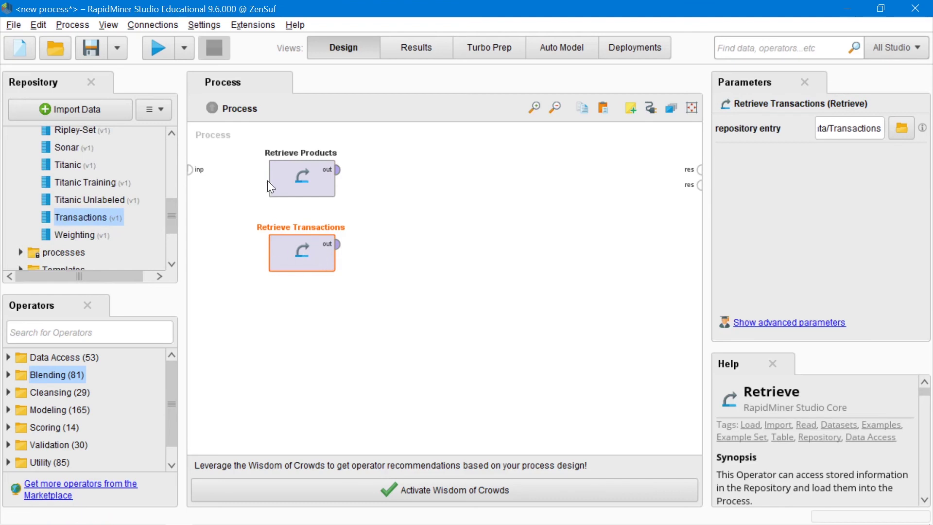
{"action": "left_click", "coordinate": [319, 189]}
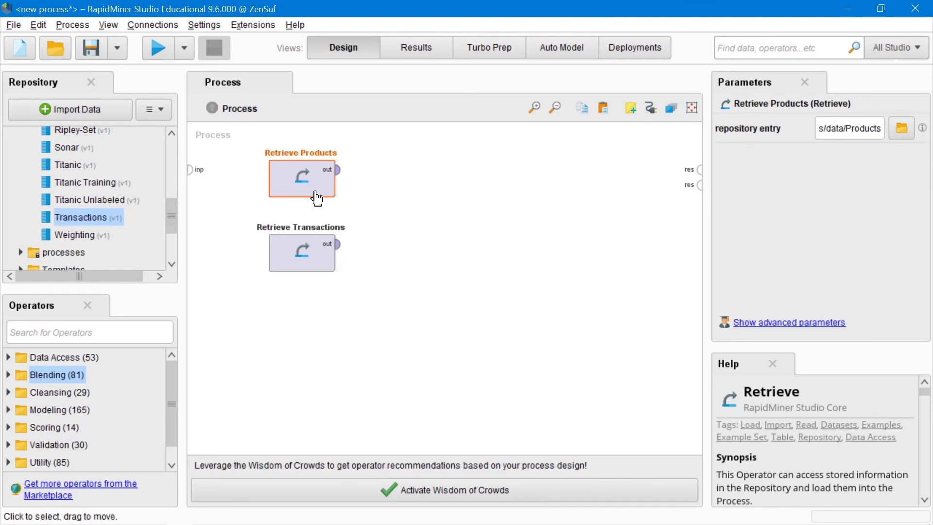
{"action": "left_click_drag", "start_coordinate": [167, 216], "coordinate": [175, 144]}
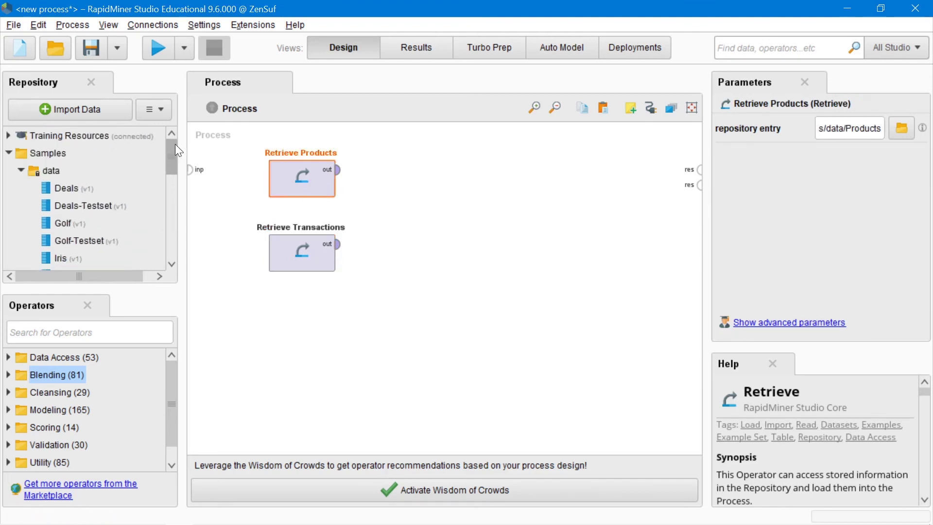
{"action": "left_click", "coordinate": [21, 170]}
{"action": "left_click", "coordinate": [9, 154]}
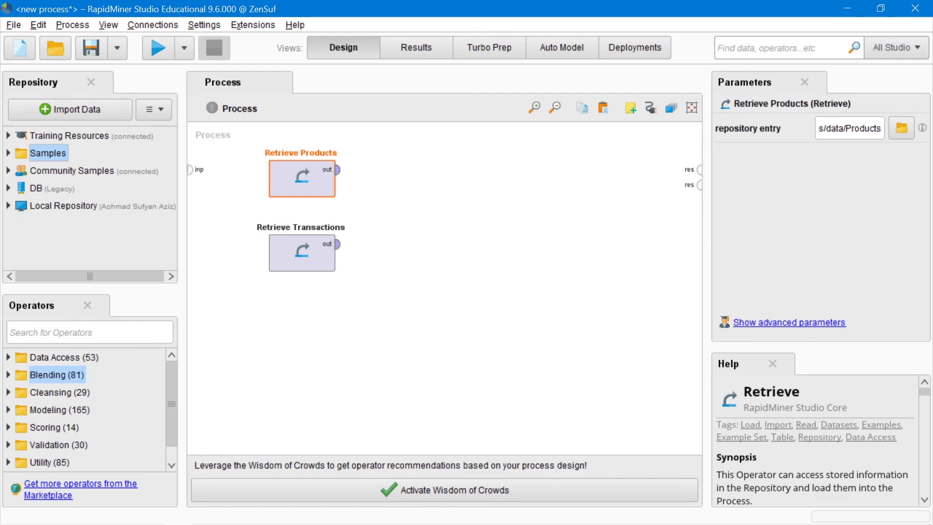
- Find the Join operator and place it in the process beside Retrieve Products
{"action": "left_click", "coordinate": [116, 332]}
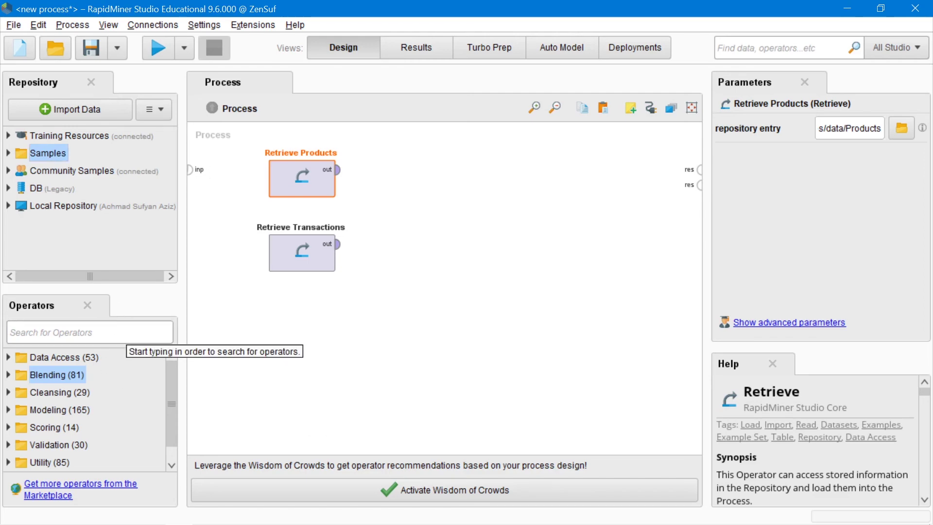
{"action": "type", "text": "join"}
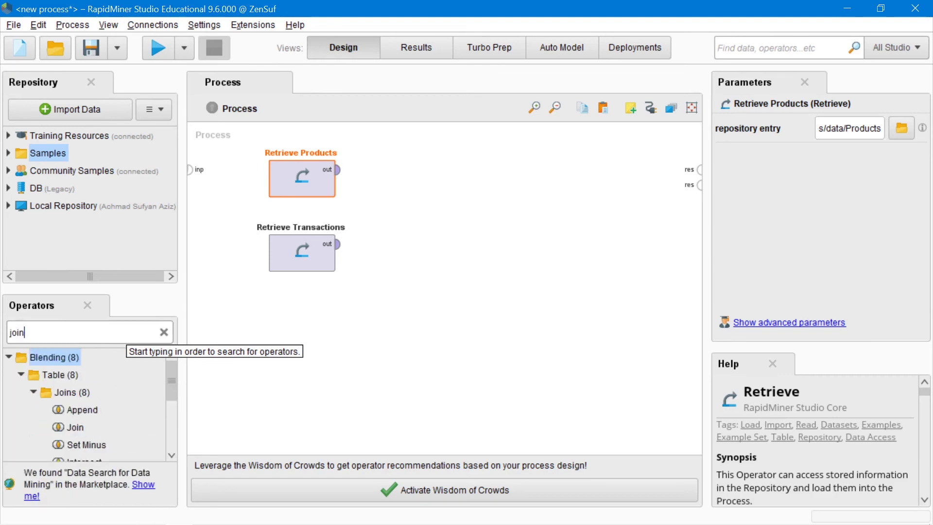
{"action": "left_click_drag", "start_coordinate": [83, 392], "coordinate": [90, 390]}
{"action": "left_click_drag", "start_coordinate": [74, 427], "coordinate": [416, 194]}
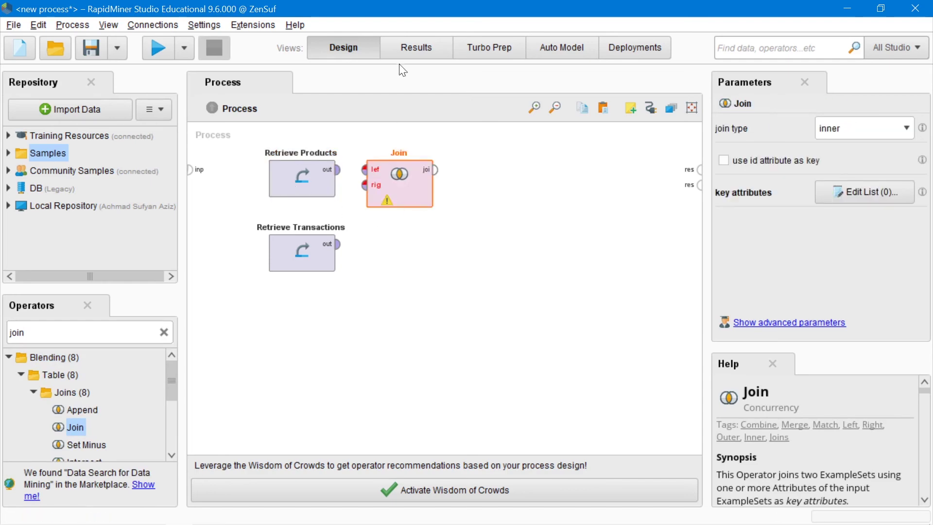
- Connect Retrieve Products to Join's left input and Retrieve Transactions to its right input
{"action": "left_click", "coordinate": [338, 171]}
{"action": "left_click", "coordinate": [365, 170]}
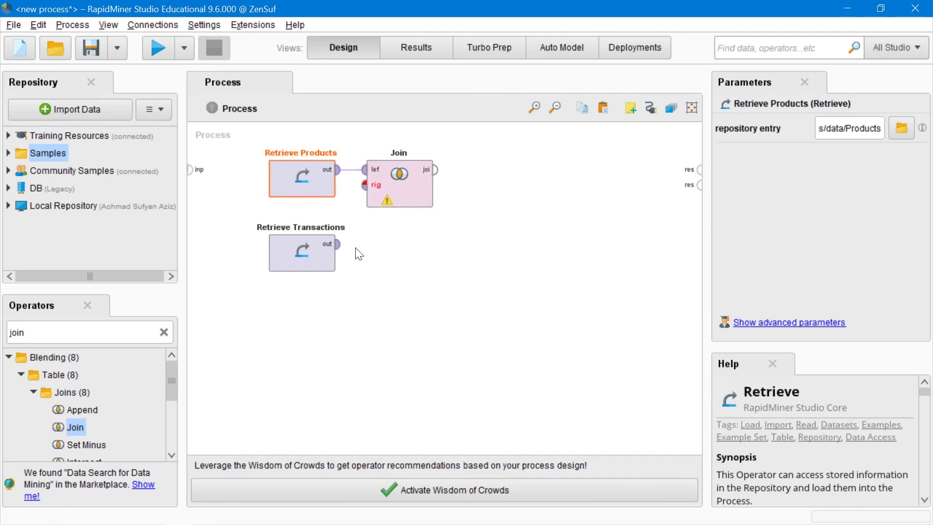
{"action": "left_click", "coordinate": [339, 171]}
{"action": "left_click", "coordinate": [354, 177]}
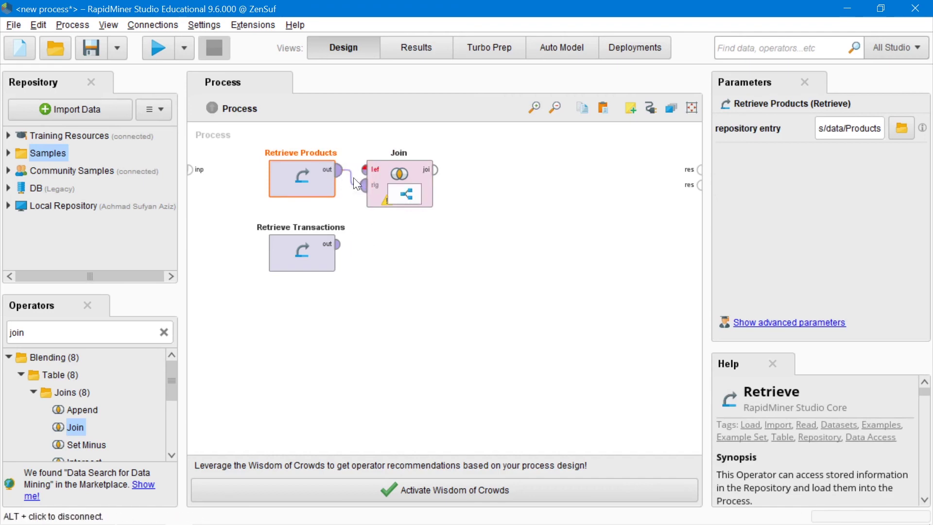
{"action": "left_click", "coordinate": [339, 246]}
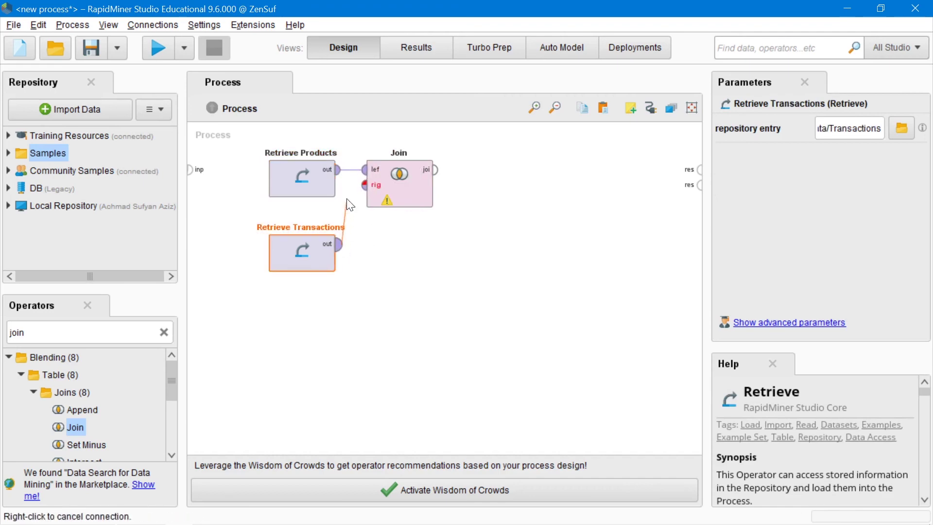
{"action": "left_click", "coordinate": [364, 185]}
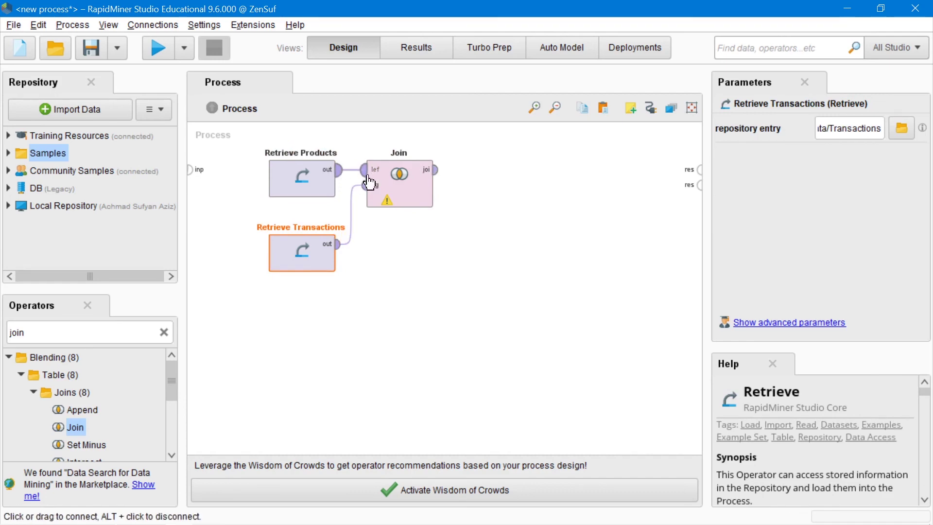
- Open the Join operator's key attributes list and set the left key attribute to Product ID
{"action": "left_click", "coordinate": [406, 193]}
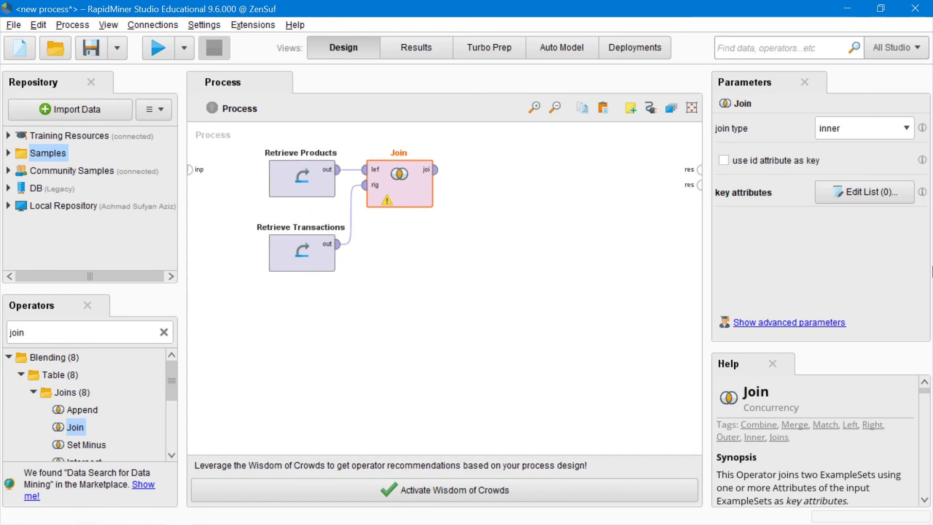
{"action": "left_click", "coordinate": [858, 198]}
{"action": "left_click_drag", "start_coordinate": [462, 75], "coordinate": [673, 107]}
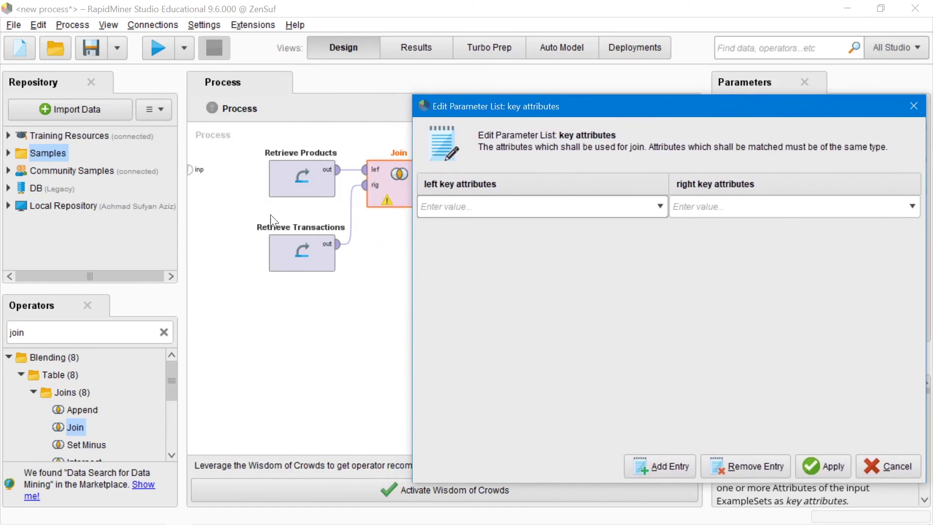
{"action": "left_click_drag", "start_coordinate": [553, 106], "coordinate": [579, 80]}
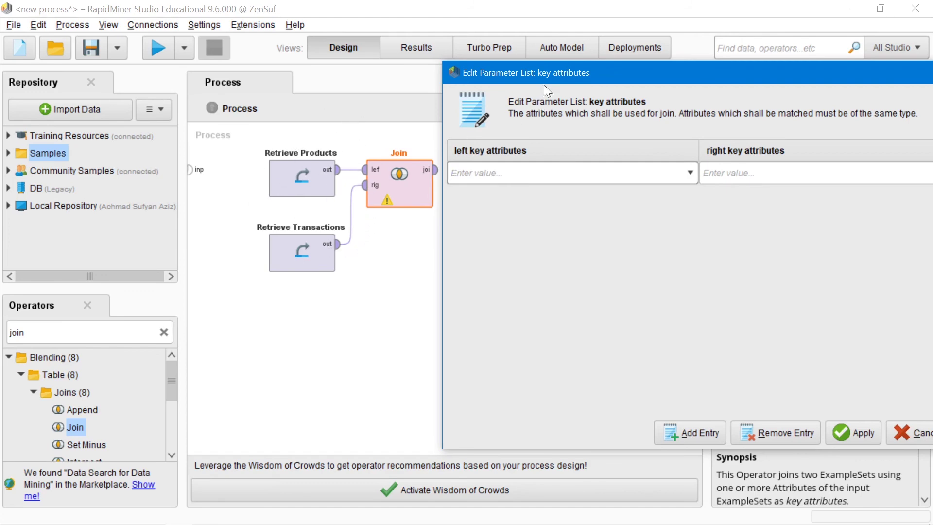
{"action": "left_click_drag", "start_coordinate": [547, 91], "coordinate": [556, 115]}
{"action": "left_click", "coordinate": [695, 200]}
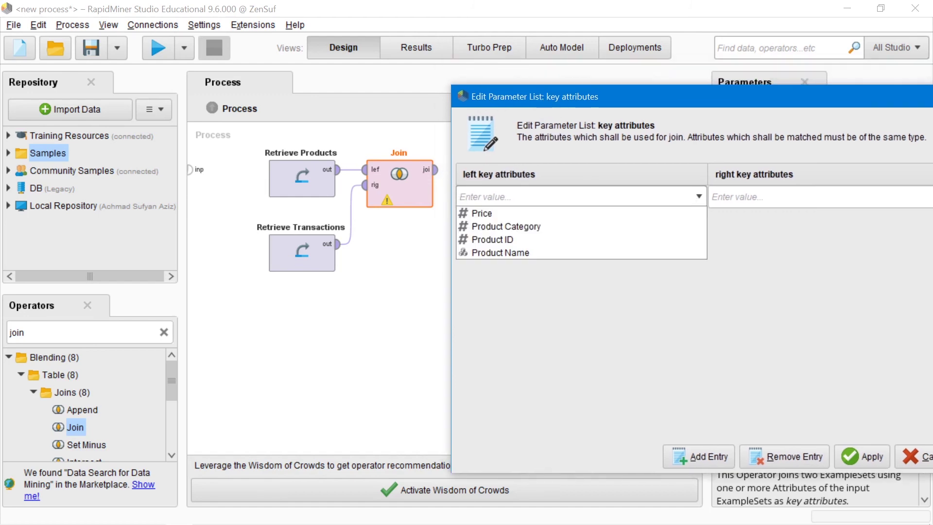
{"action": "left_click", "coordinate": [488, 242]}
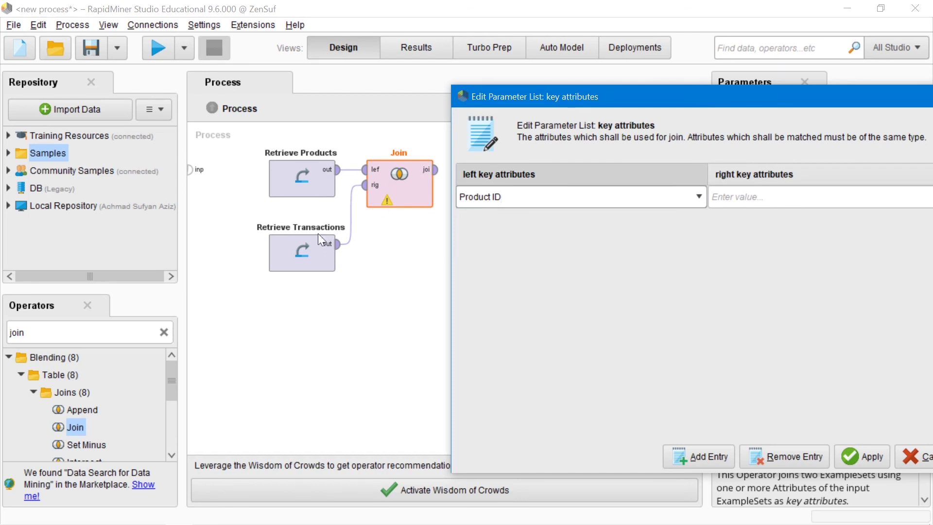
- Set the right key attribute to Product ID and apply the key attributes list
{"action": "left_click", "coordinate": [766, 198]}
{"action": "left_click_drag", "start_coordinate": [690, 98], "coordinate": [619, 82]}
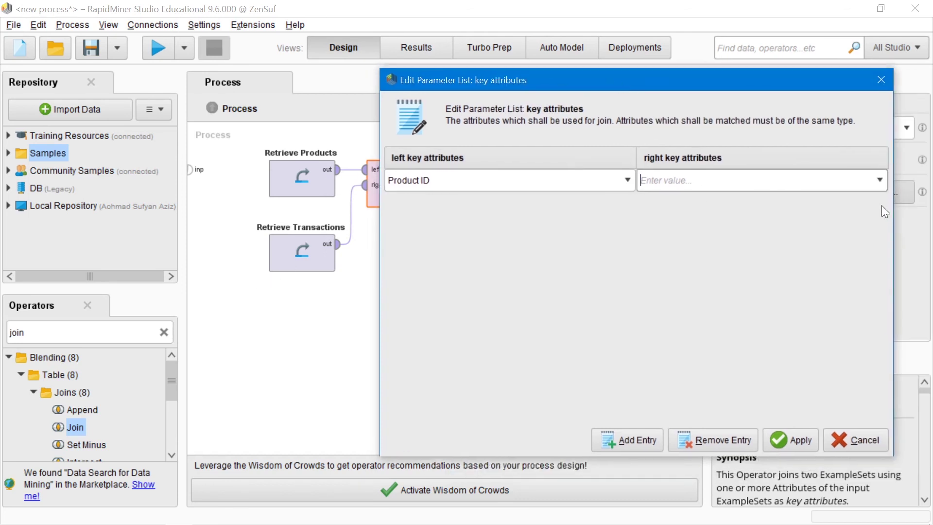
{"action": "key", "text": "Down"}
{"action": "left_click", "coordinate": [732, 223]}
{"action": "left_click", "coordinate": [790, 441]}
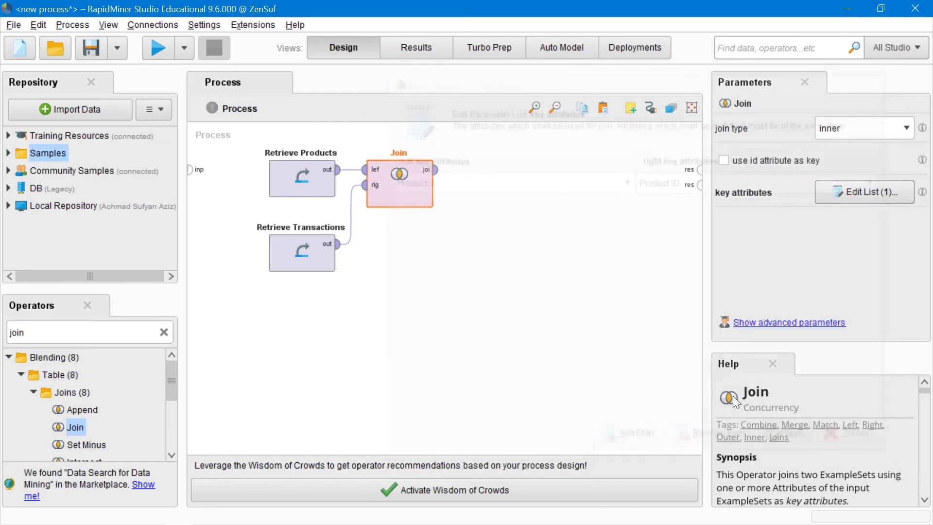
{"action": "left_click", "coordinate": [496, 267]}
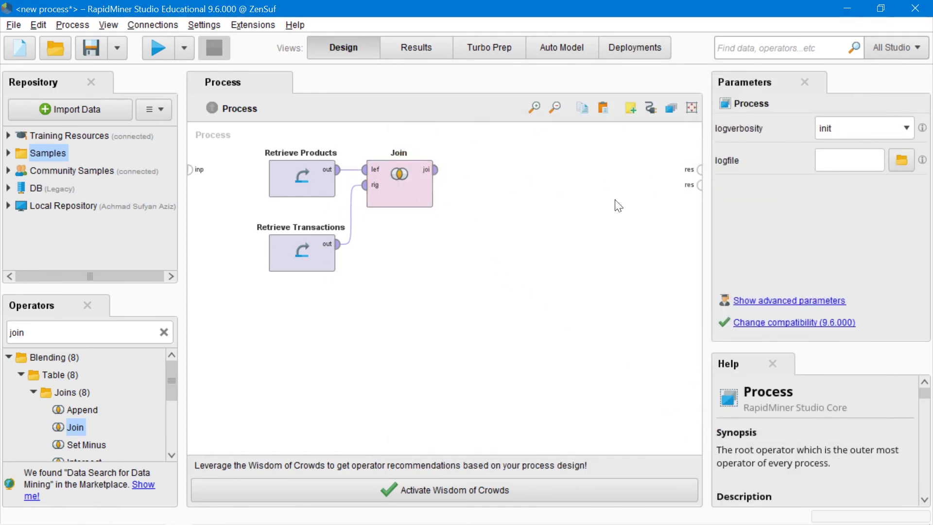
- Search the operators for "group", place Aggregate after Join, and connect Join's output to Aggregate's example input
{"action": "left_click", "coordinate": [164, 334]}
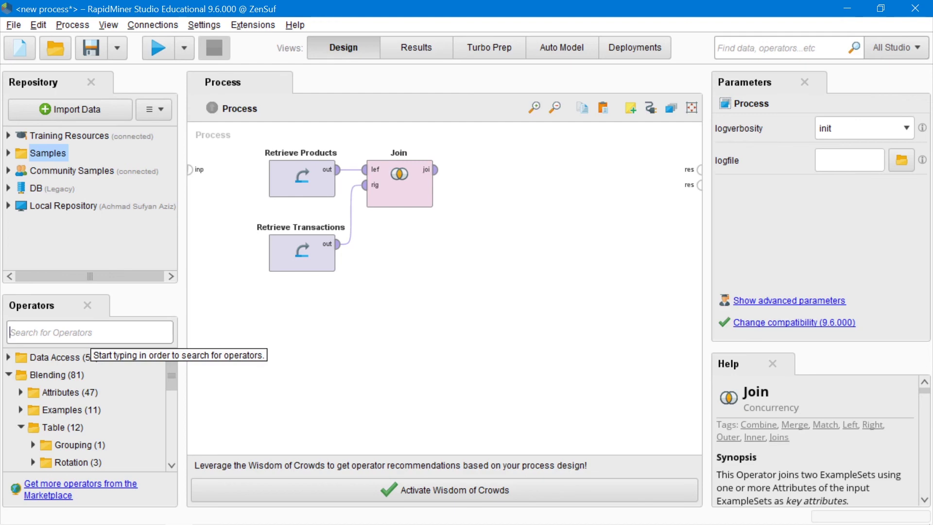
{"action": "type", "text": "group"}
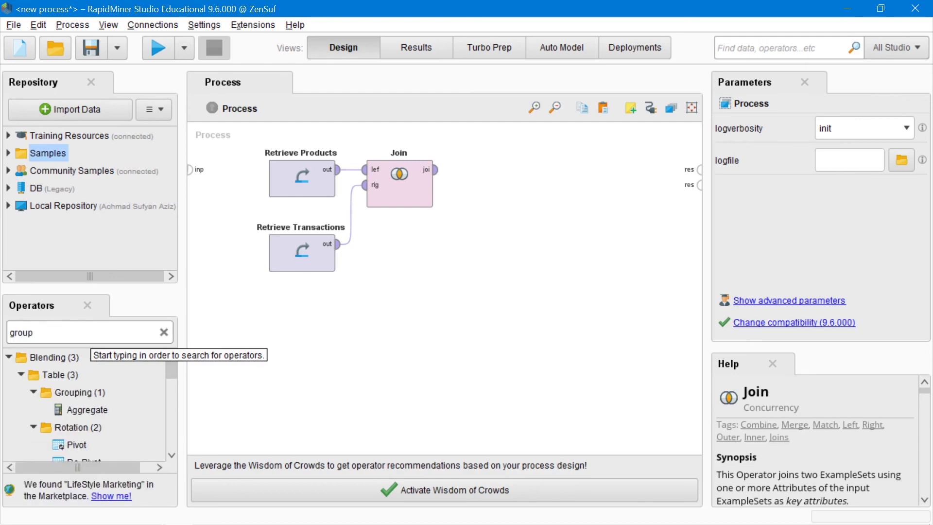
{"action": "left_click", "coordinate": [94, 413]}
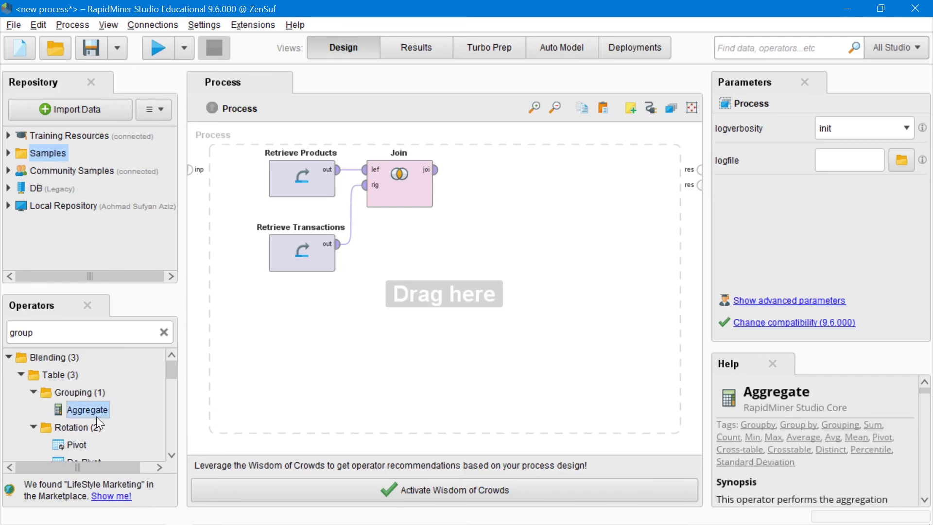
{"action": "left_click_drag", "start_coordinate": [96, 416], "coordinate": [493, 187]}
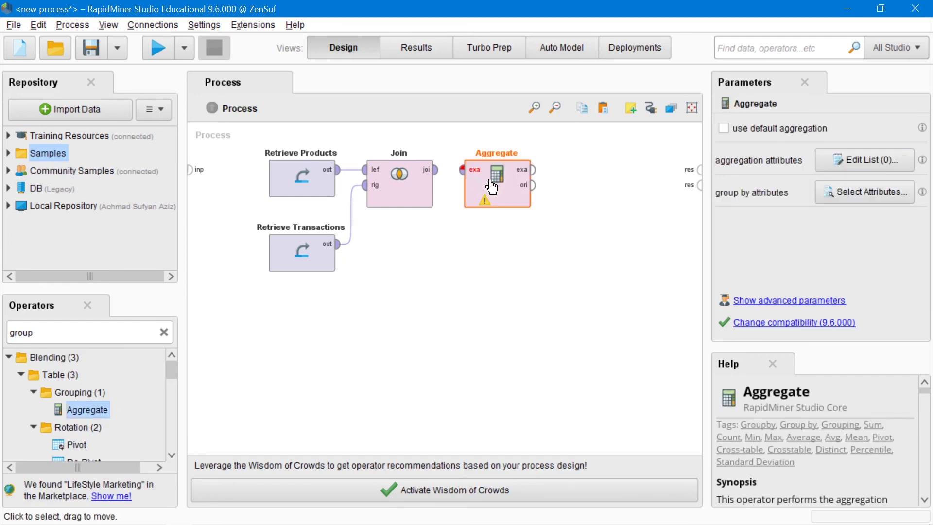
{"action": "left_click", "coordinate": [433, 175]}
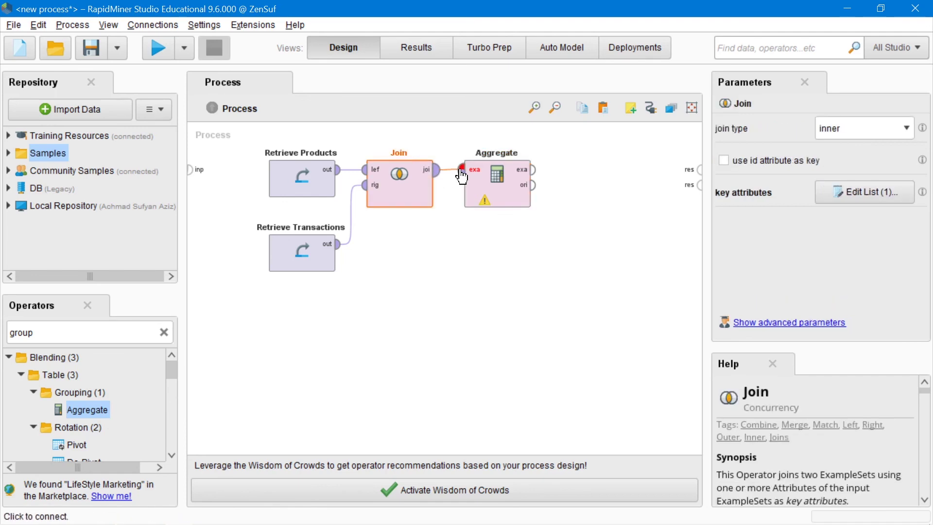
{"action": "left_click", "coordinate": [463, 171]}
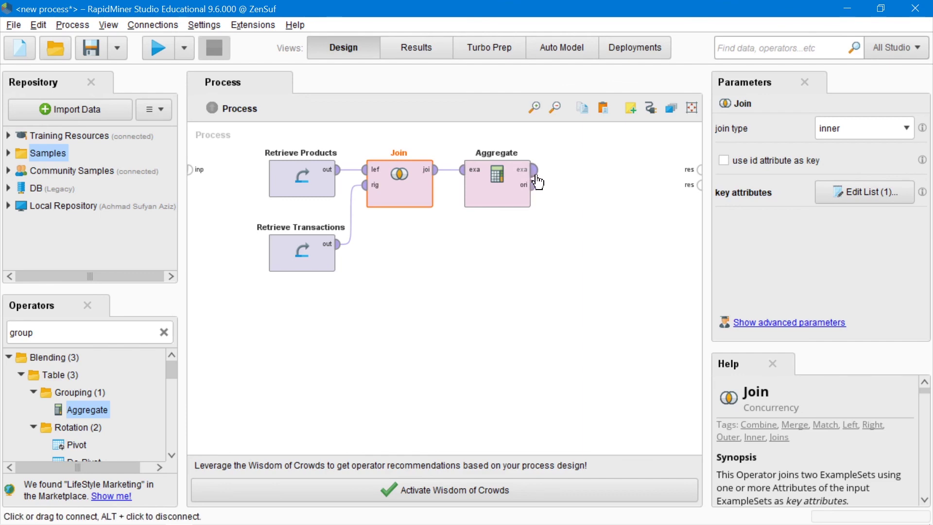
- In the Aggregate operator's aggregation attributes, add Product Name with the mode function and apply the list
{"action": "left_click", "coordinate": [496, 191]}
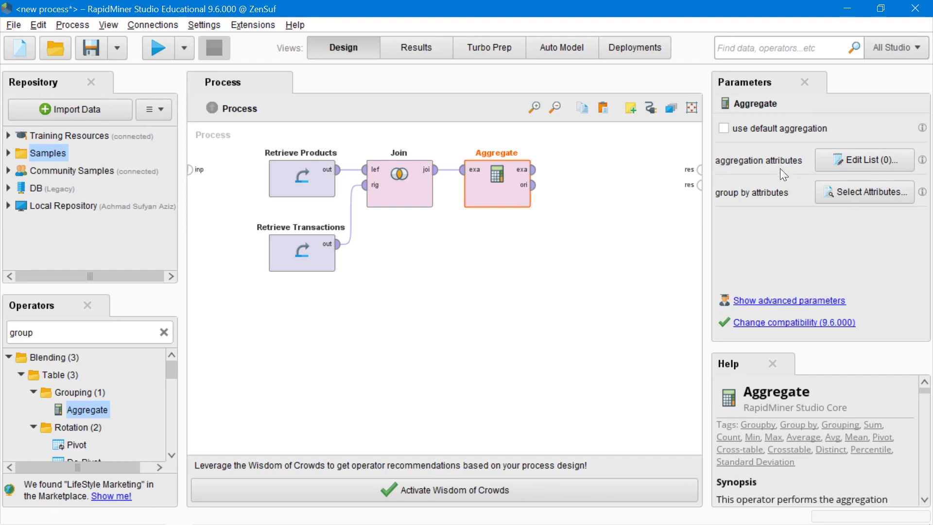
{"action": "left_click", "coordinate": [832, 160]}
{"action": "left_click_drag", "start_coordinate": [389, 84], "coordinate": [447, 96]}
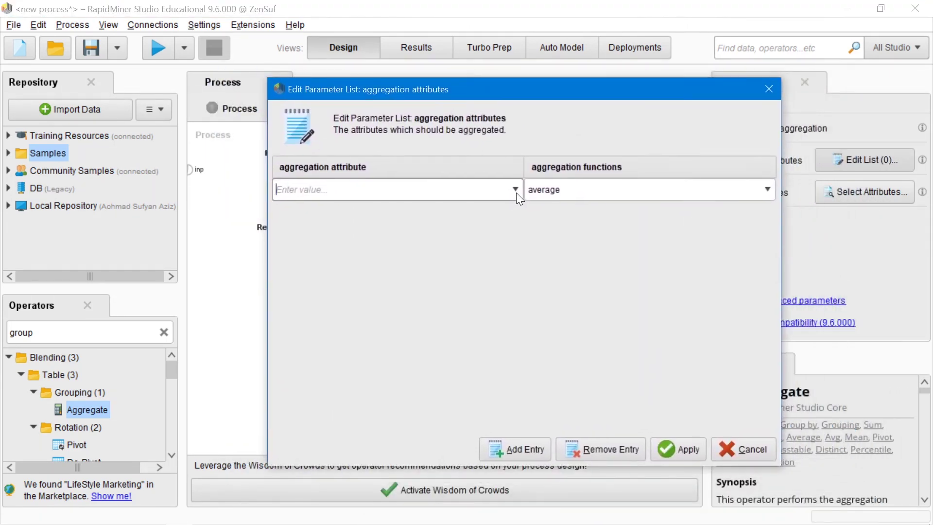
{"action": "left_click", "coordinate": [516, 193]}
{"action": "left_click", "coordinate": [383, 272]}
{"action": "left_click", "coordinate": [762, 191]}
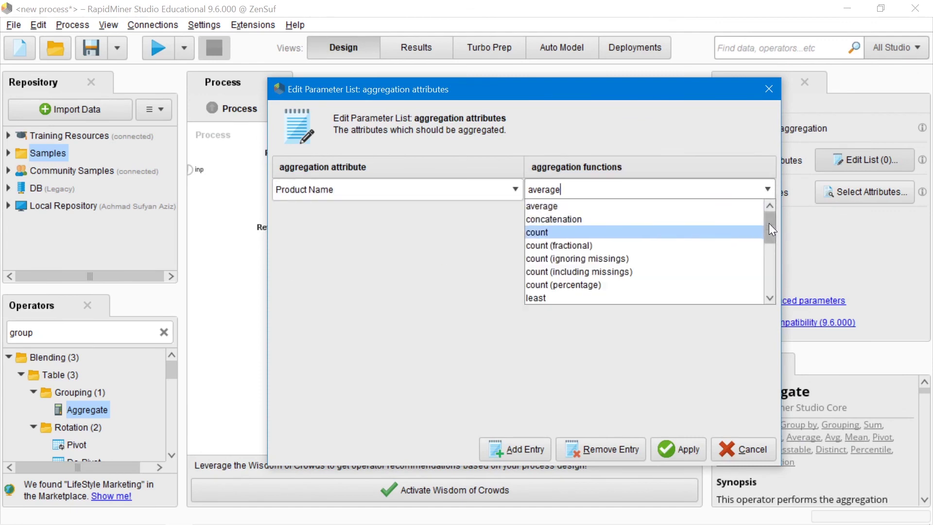
{"action": "left_click_drag", "start_coordinate": [769, 224], "coordinate": [764, 279]}
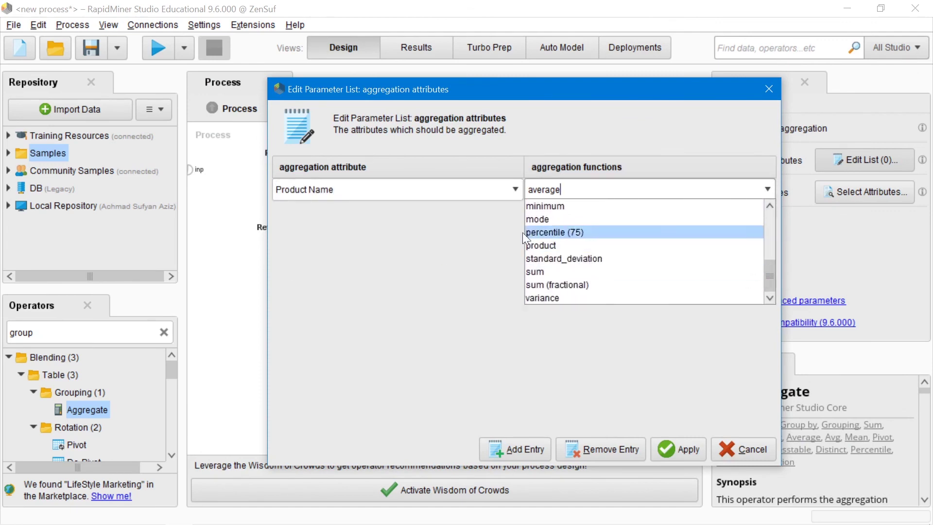
{"action": "left_click", "coordinate": [539, 219]}
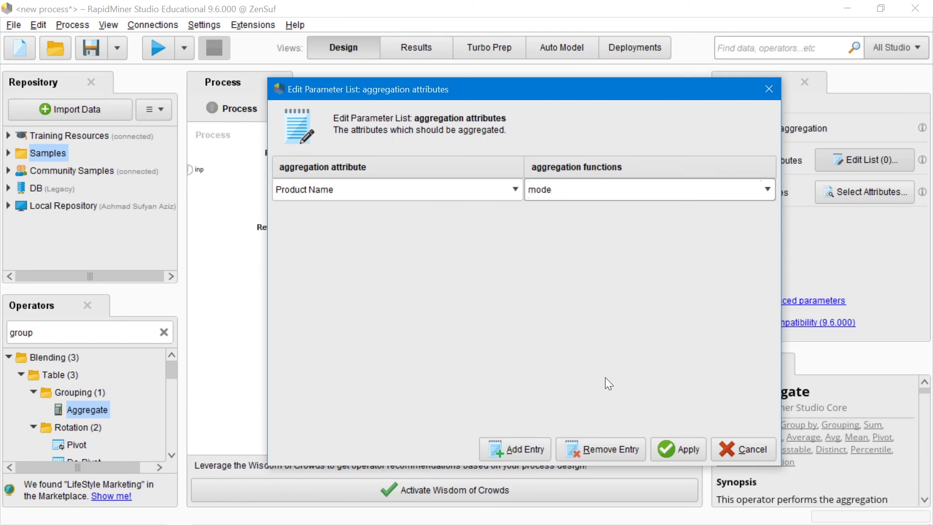
{"action": "left_click", "coordinate": [669, 450]}
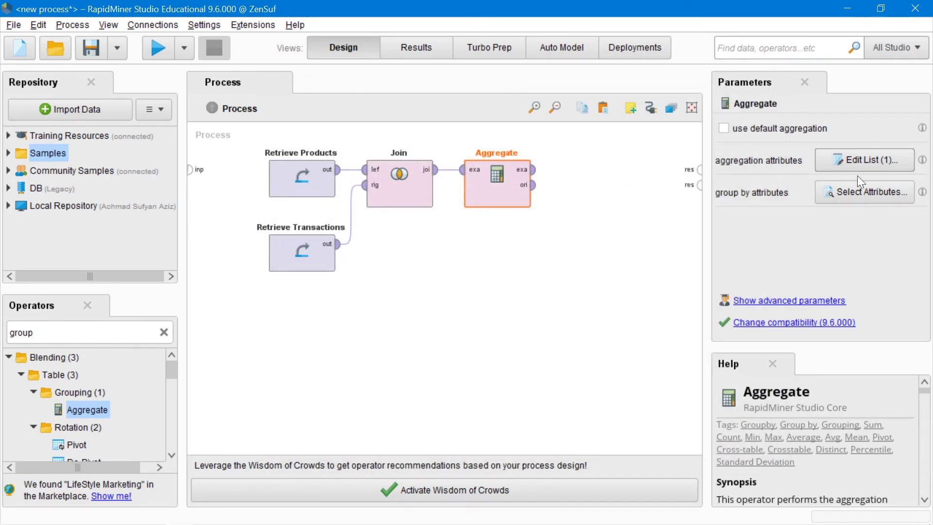
- Reopen Aggregate's aggregation attributes list and add a second entry for Customer ID
{"action": "left_click", "coordinate": [858, 168]}
{"action": "left_click", "coordinate": [474, 438]}
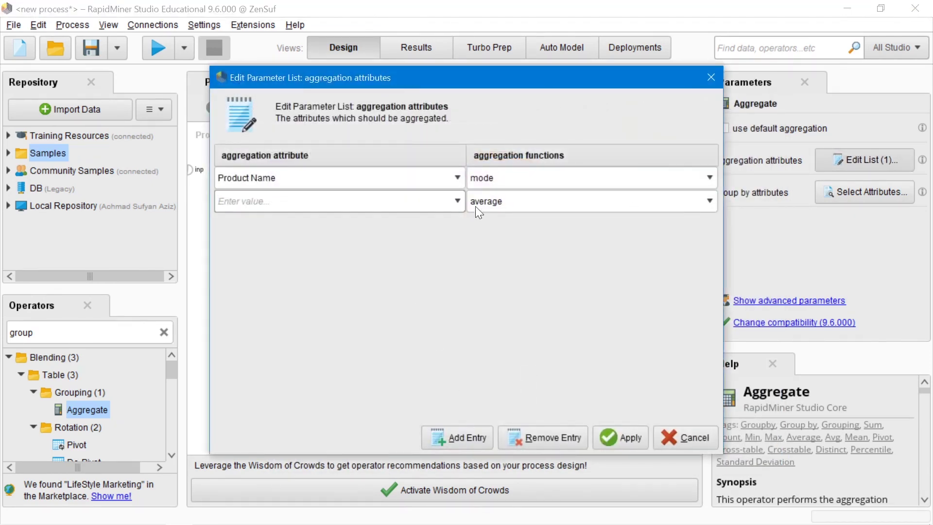
{"action": "left_click", "coordinate": [457, 201]}
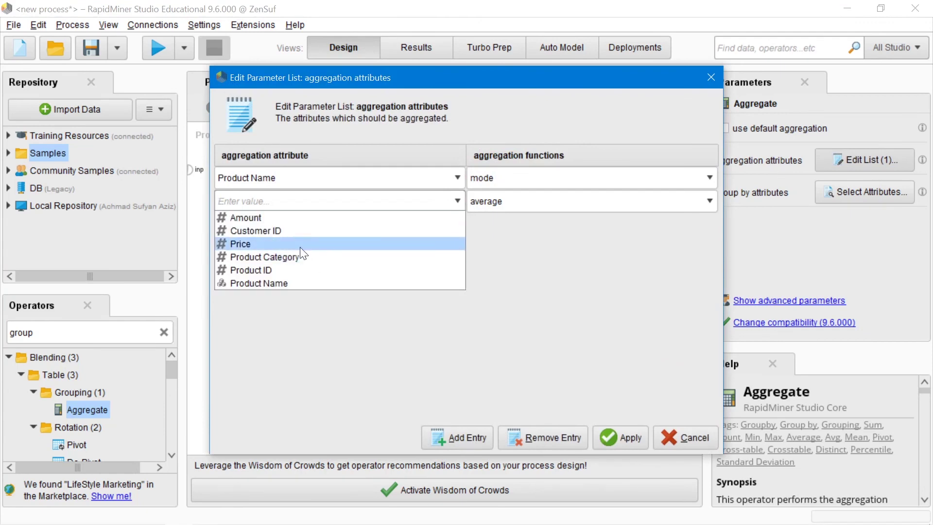
{"action": "left_click", "coordinate": [304, 232]}
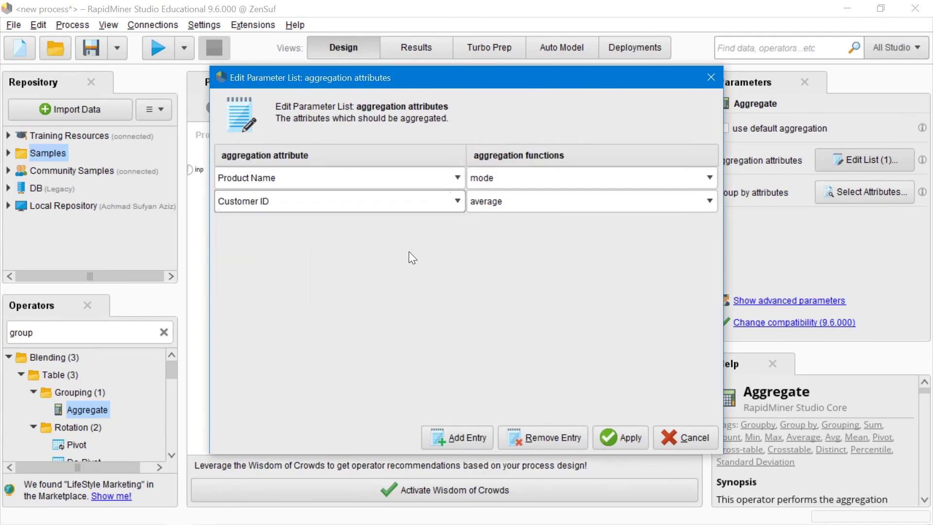
{"action": "left_click_drag", "start_coordinate": [398, 74], "coordinate": [368, 104]}
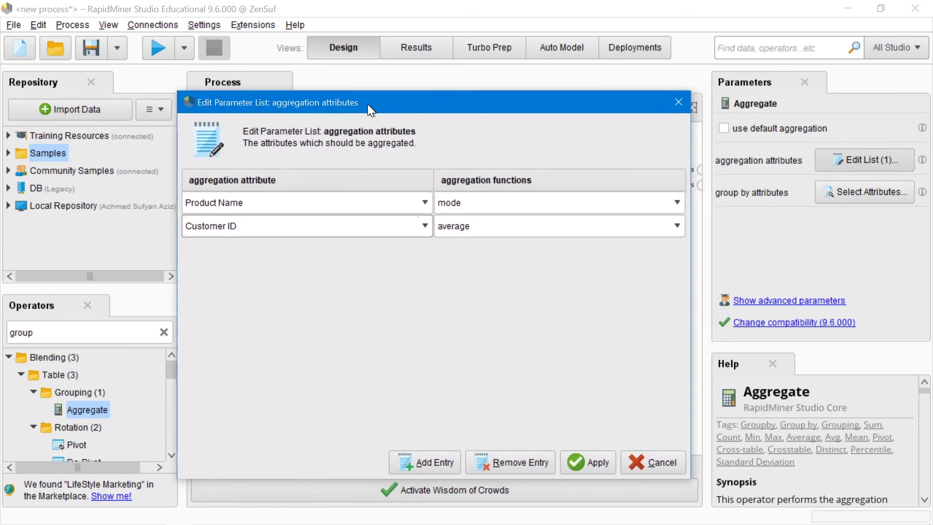
{"action": "key", "text": "shift+Left"}
{"action": "key", "text": "shift+Left"}
{"action": "key", "text": "shift+Left"}
{"action": "key", "text": "shift+Left"}
{"action": "key", "text": "shift+Left"}
{"action": "key", "text": "shift+Left"}
{"action": "key", "text": "shift+Left"}
{"action": "key", "text": "shift+Left"}
{"action": "key", "text": "shift+Left"}
{"action": "key", "text": "shift+Left"}
{"action": "key", "text": "shift+Left"}
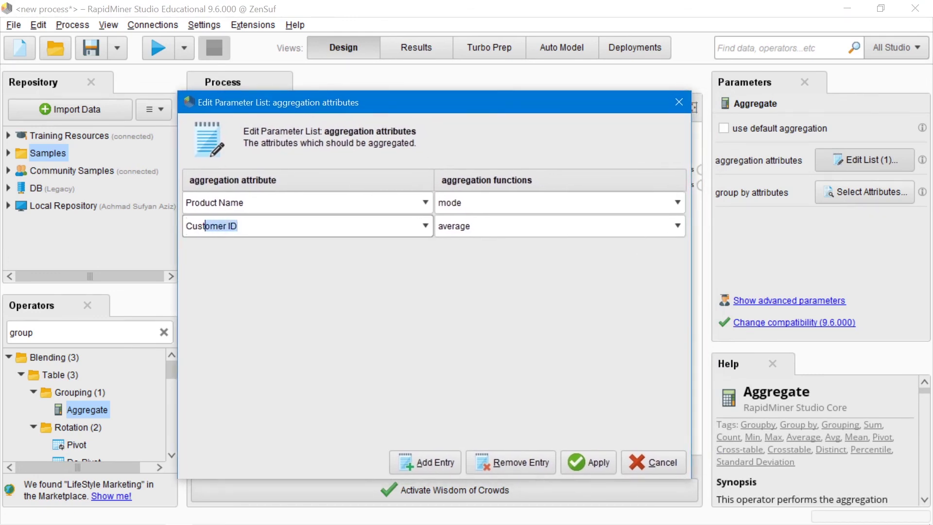
- Set the aggregation function for Customer ID to count and apply the aggregation attributes list
{"action": "left_click", "coordinate": [677, 227]}
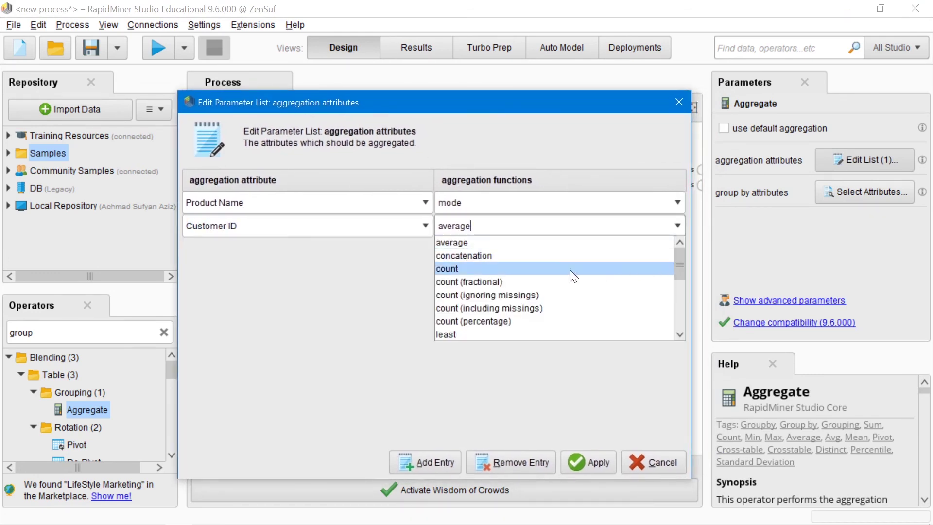
{"action": "left_click", "coordinate": [544, 269]}
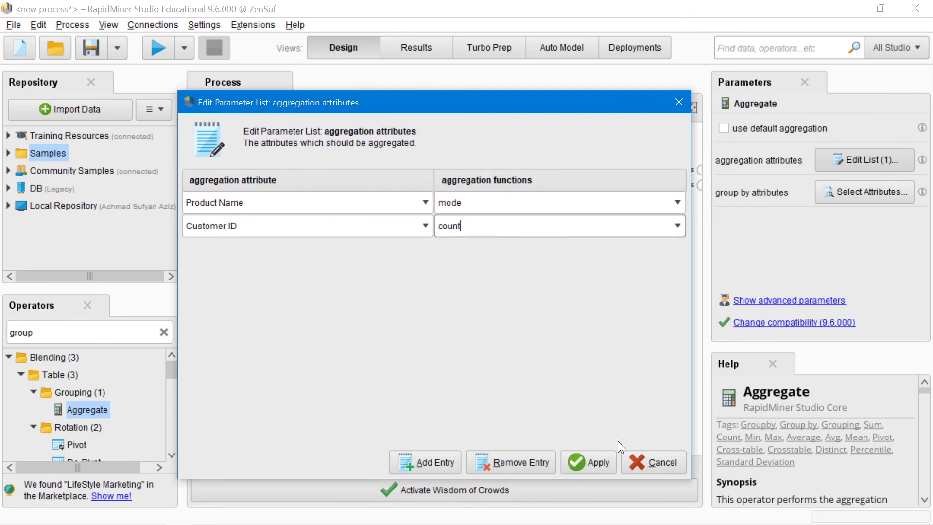
{"action": "left_click", "coordinate": [598, 458]}
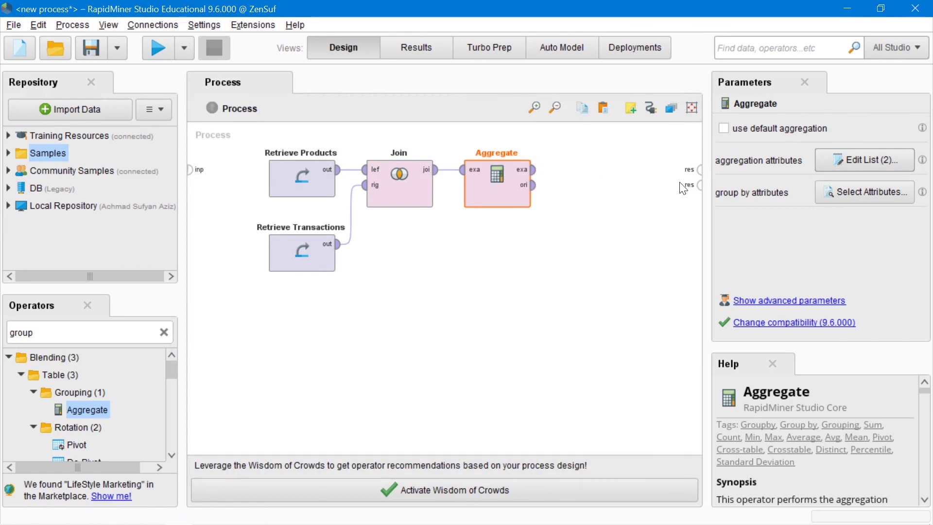
- Select Product ID as the Aggregate operator's group by attribute and apply the selection
{"action": "left_click", "coordinate": [850, 199]}
{"action": "left_click_drag", "start_coordinate": [436, 78], "coordinate": [610, 106]}
{"action": "left_click_drag", "start_coordinate": [459, 111], "coordinate": [400, 97]}
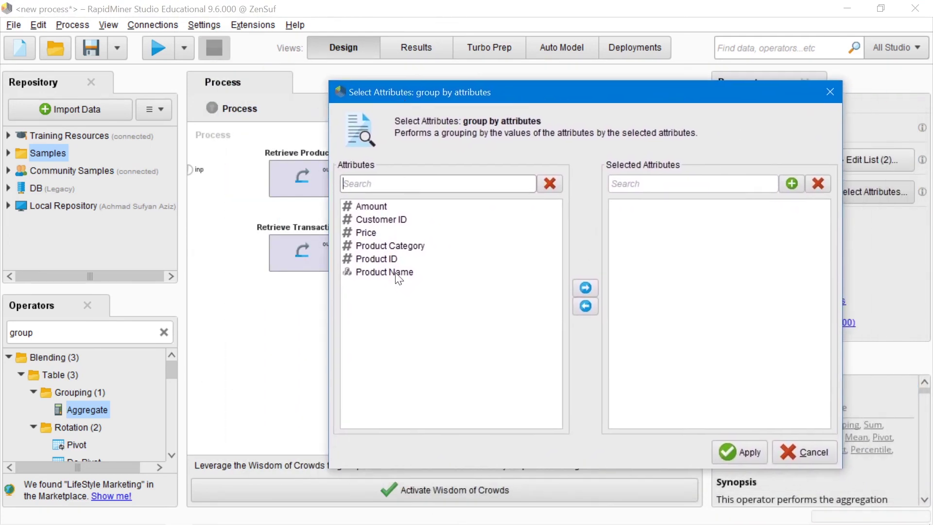
{"action": "left_click", "coordinate": [381, 261]}
{"action": "left_click_drag", "start_coordinate": [482, 96], "coordinate": [451, 107]}
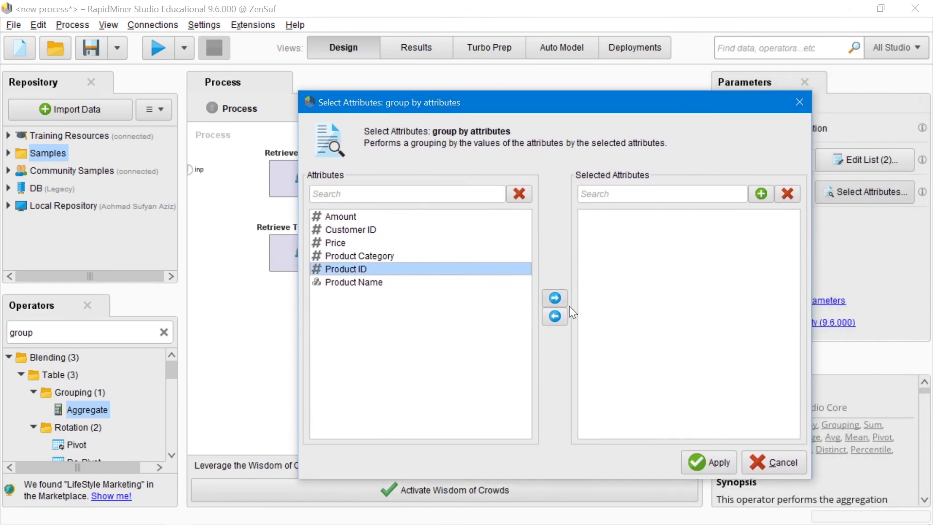
{"action": "left_click", "coordinate": [556, 299]}
{"action": "left_click", "coordinate": [714, 463]}
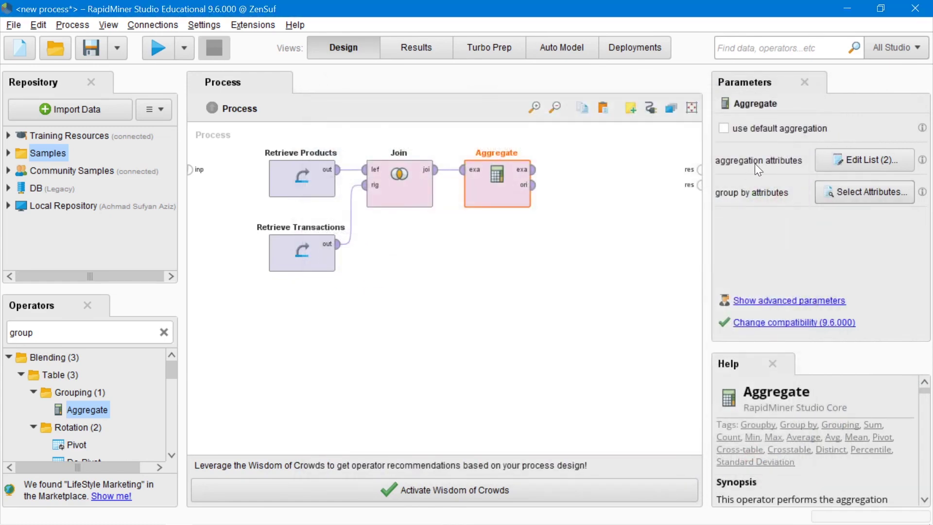
- Connect Aggregate's example output to the first result port and run the process
{"action": "left_click", "coordinate": [533, 170]}
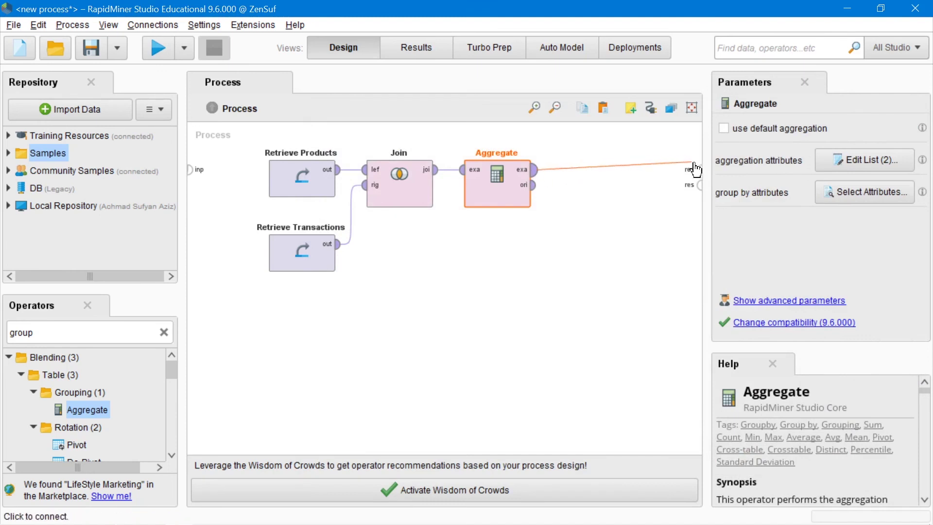
{"action": "left_click", "coordinate": [699, 170]}
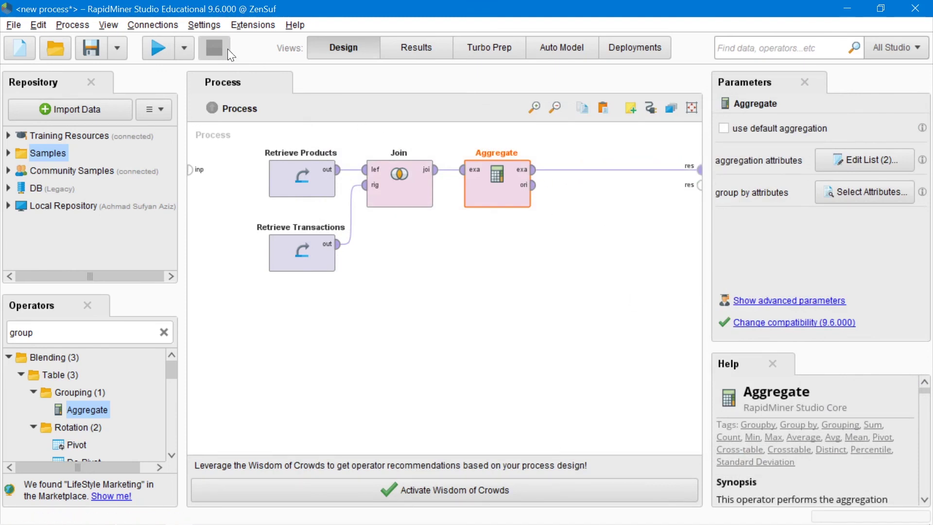
{"action": "left_click", "coordinate": [162, 45]}
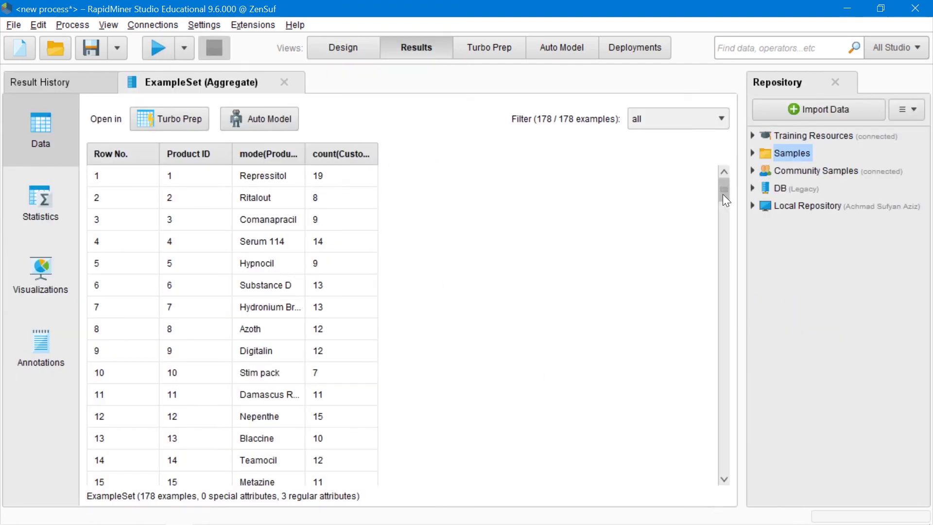
- Examine the aggregated results alongside the process, widening the mode(Product Name) column to show its full header
{"action": "left_click_drag", "start_coordinate": [723, 194], "coordinate": [723, 275]}
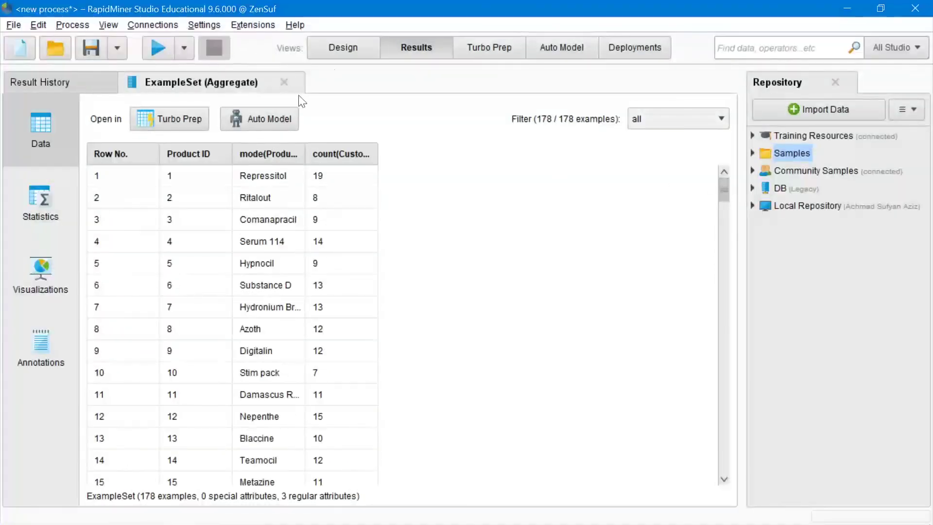
{"action": "left_click", "coordinate": [350, 48]}
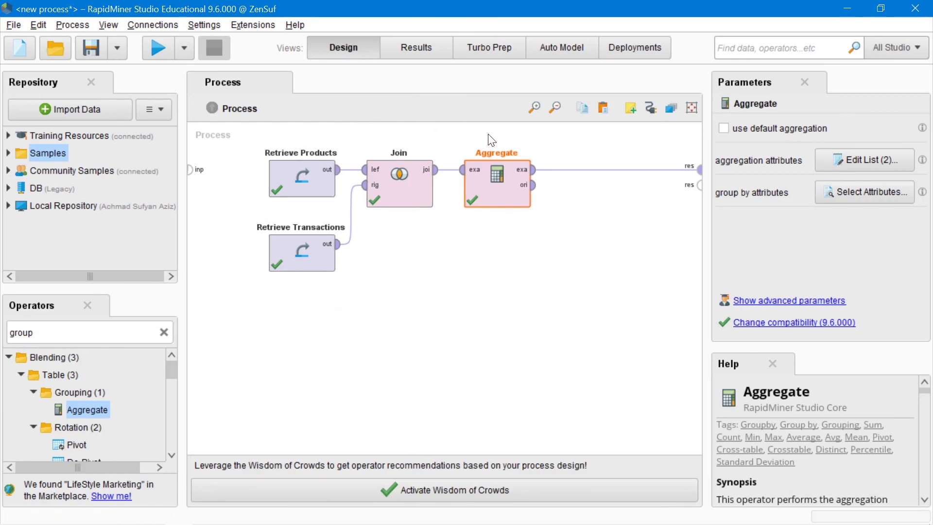
{"action": "left_click", "coordinate": [421, 45]}
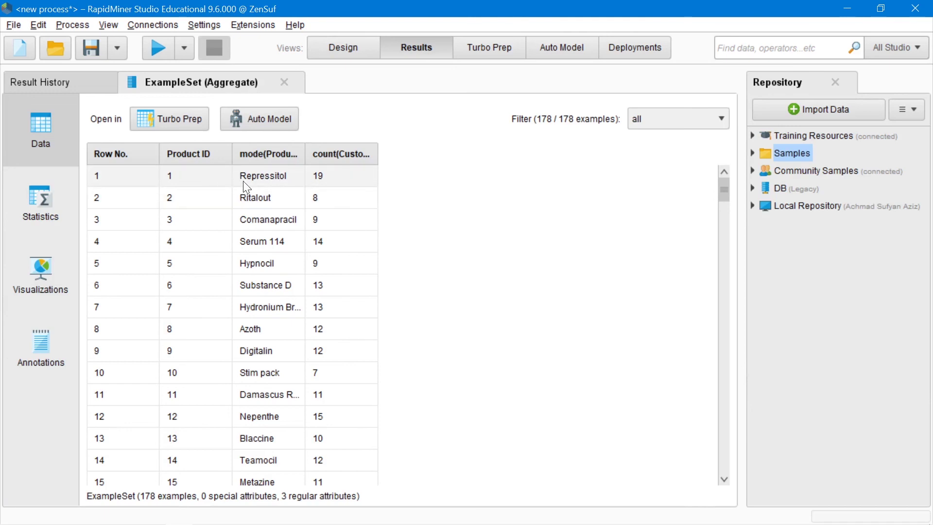
{"action": "left_click_drag", "start_coordinate": [305, 154], "coordinate": [345, 153]}
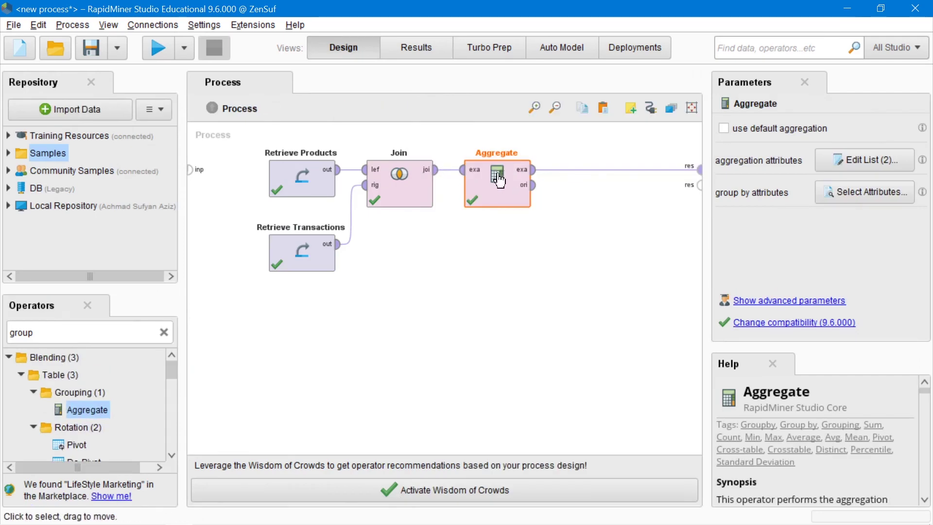
- Compare Aggregate's aggregation attributes list with the results, widening the count(Customer ID) column, and return to the process design
{"action": "left_click", "coordinate": [855, 160]}
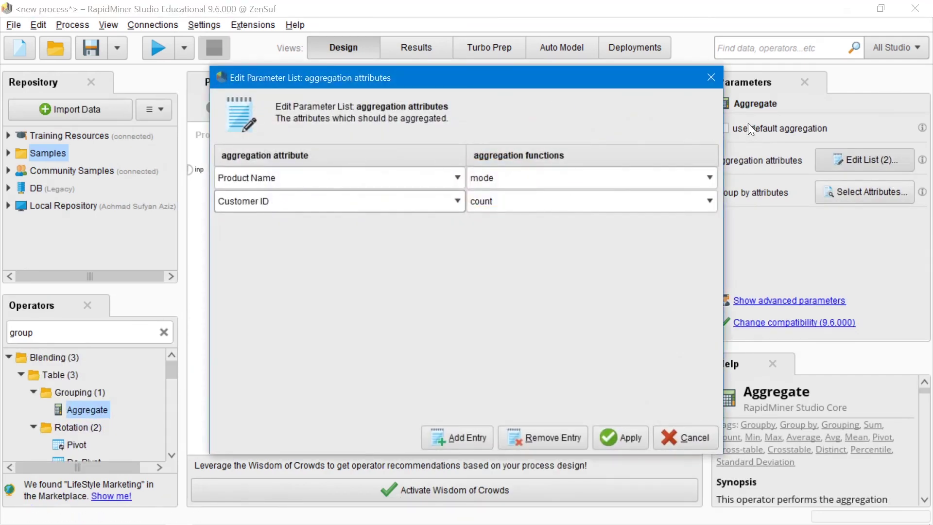
{"action": "left_click", "coordinate": [711, 77]}
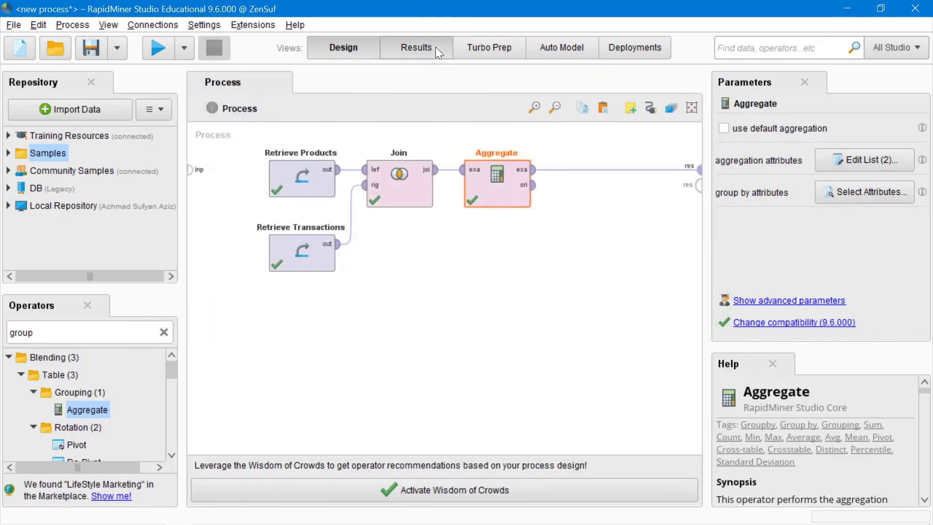
{"action": "left_click", "coordinate": [435, 46]}
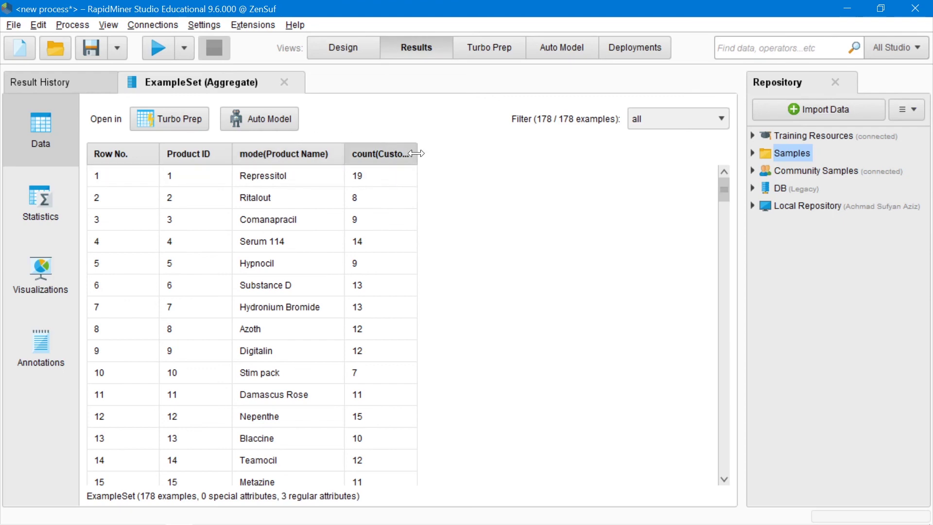
{"action": "left_click_drag", "start_coordinate": [416, 153], "coordinate": [459, 153]}
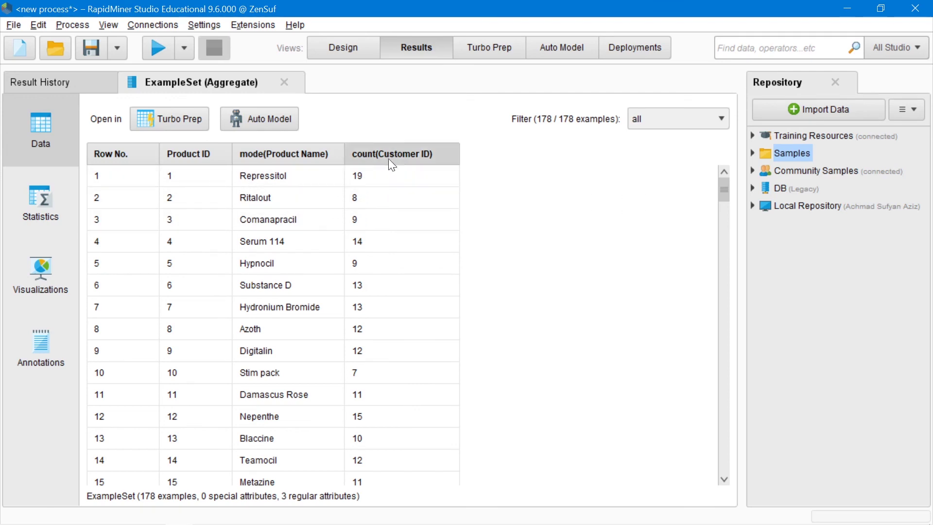
{"action": "mouse_move", "coordinate": [724, 186]}
{"action": "left_mouse_down"}
{"action": "mouse_move", "coordinate": [726, 478]}
{"action": "mouse_move", "coordinate": [724, 256]}
{"action": "mouse_move", "coordinate": [737, 176]}
{"action": "left_mouse_up"}
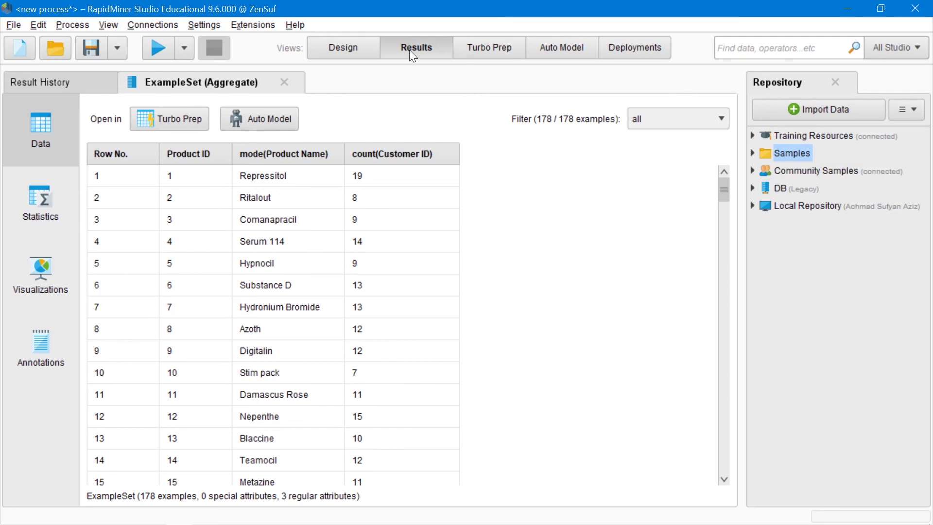
{"action": "left_click", "coordinate": [355, 49]}
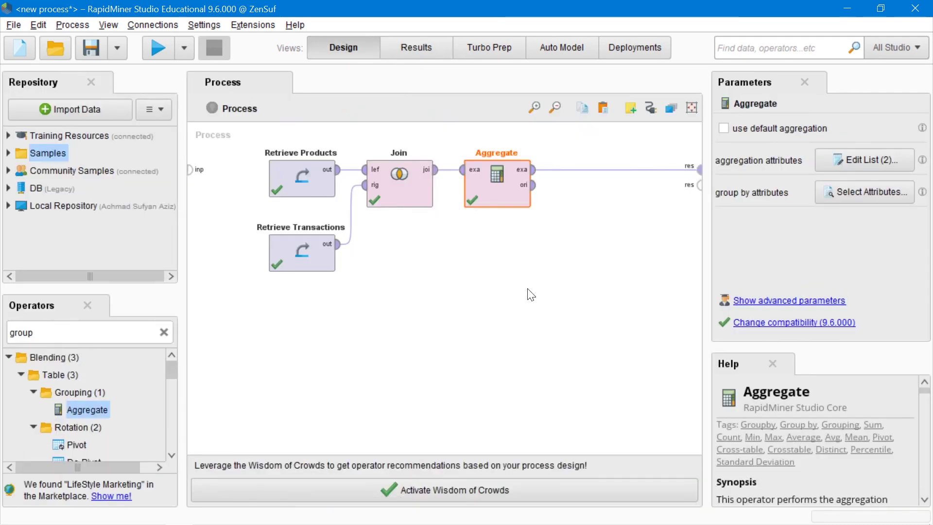